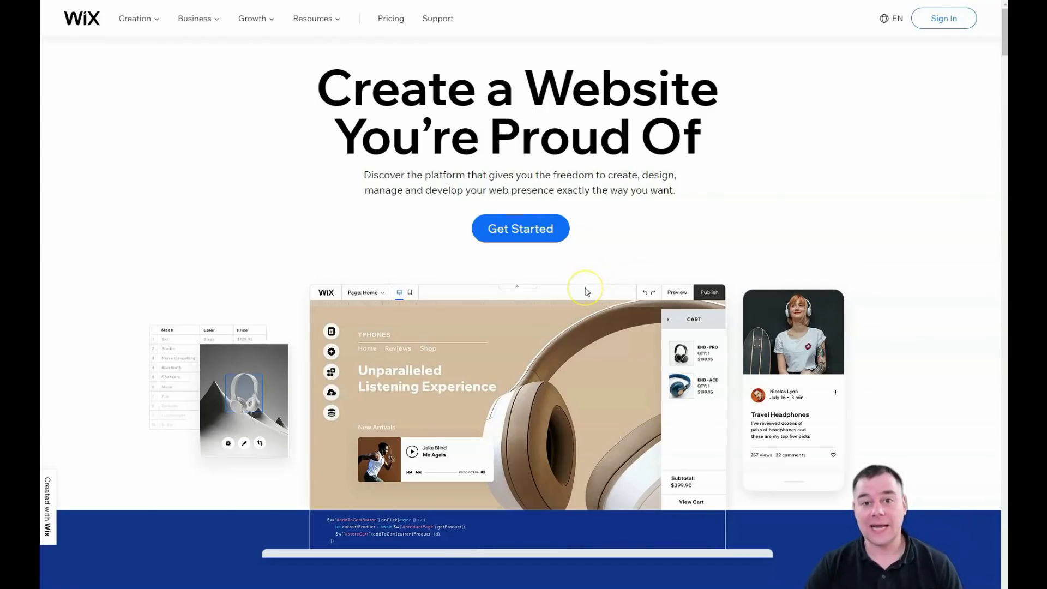
Look through the Wix homepage from the hero section down to the FAQ and return to the beginning.
scroll(586, 295, "down", 6)
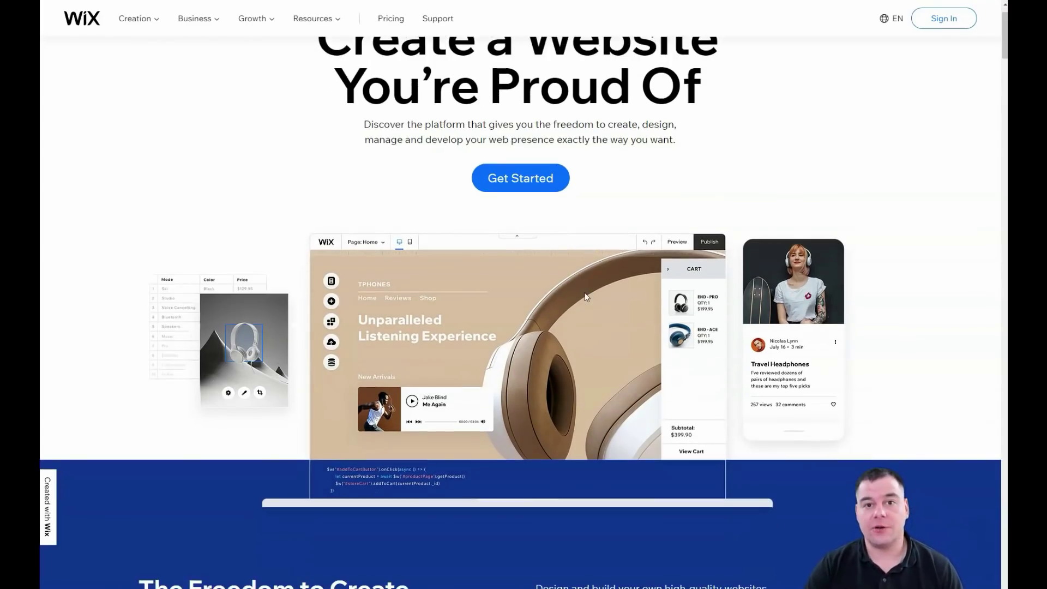
scroll(586, 296, "down", 6)
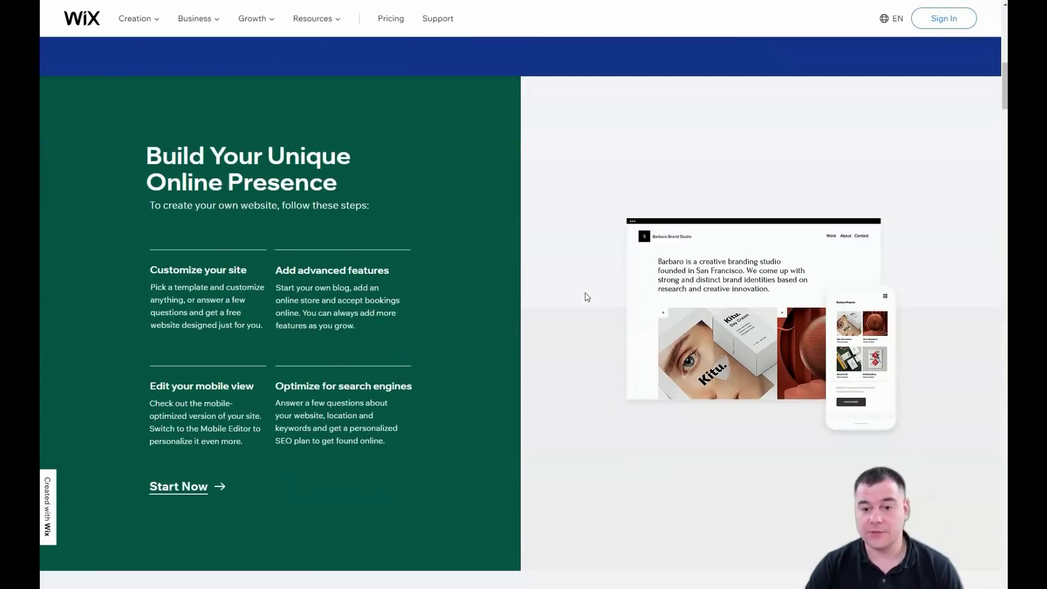
scroll(586, 296, "down", 8)
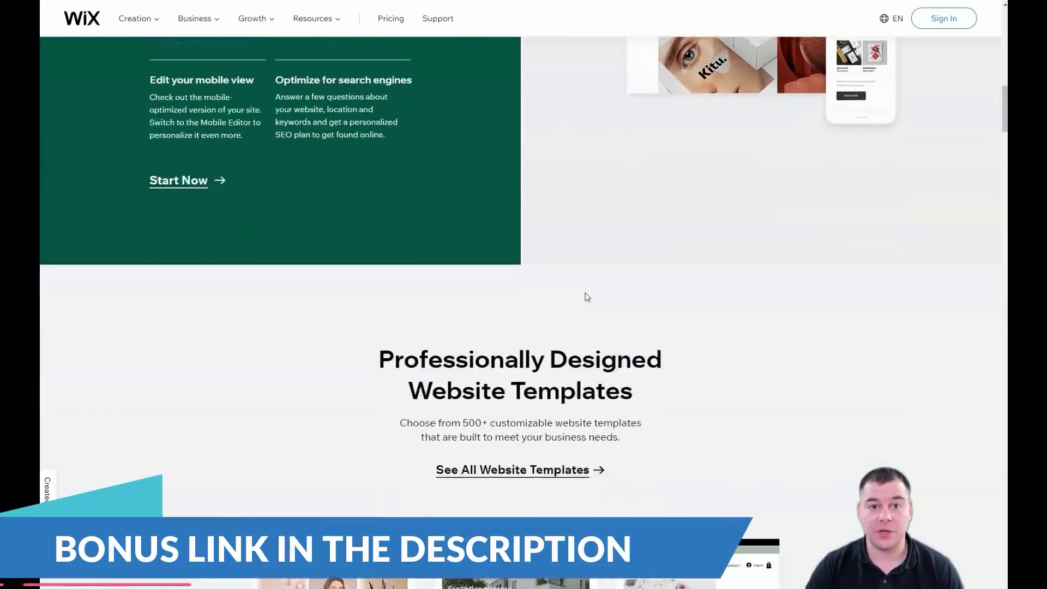
scroll(586, 296, "down", 8)
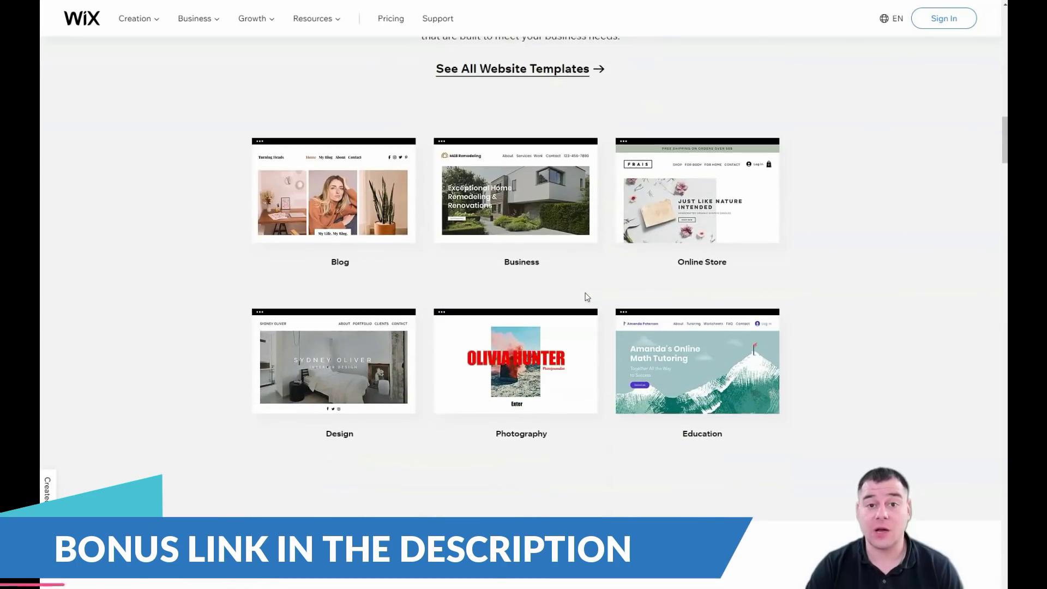
scroll(587, 296, "down", 7)
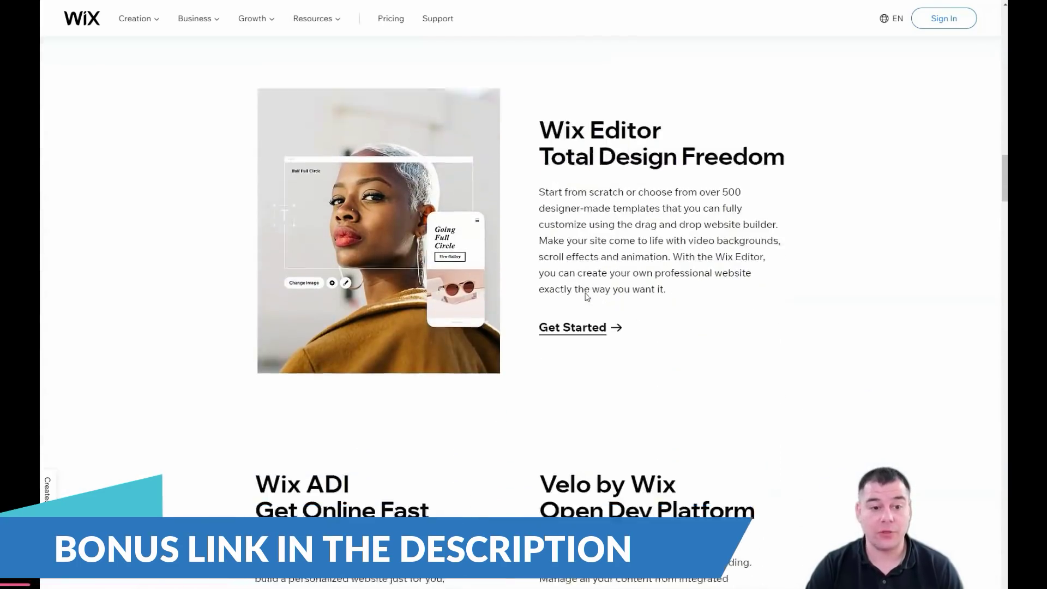
scroll(587, 296, "down", 7)
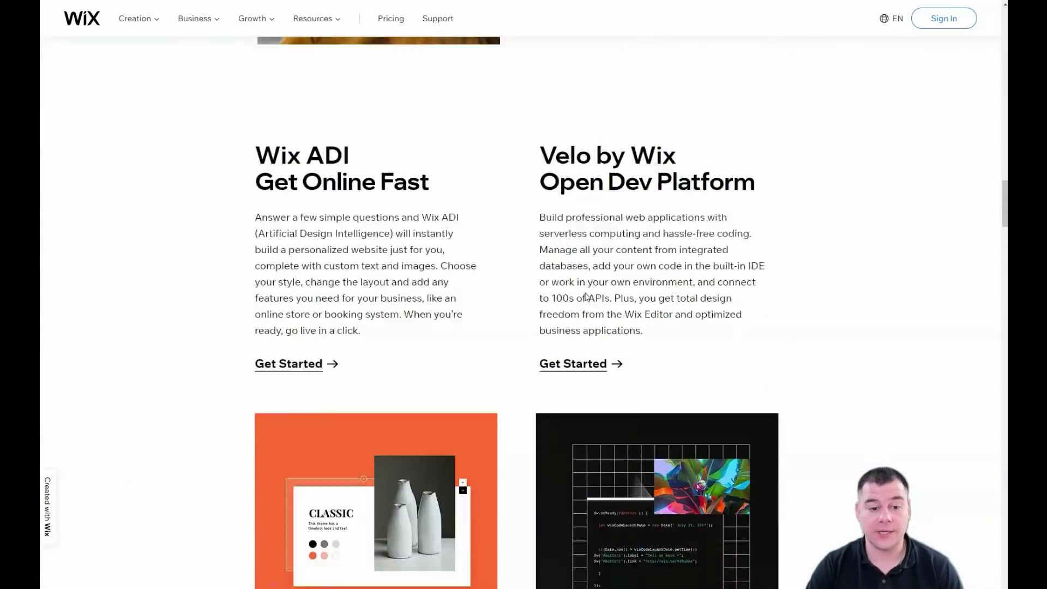
scroll(586, 297, "down", 8)
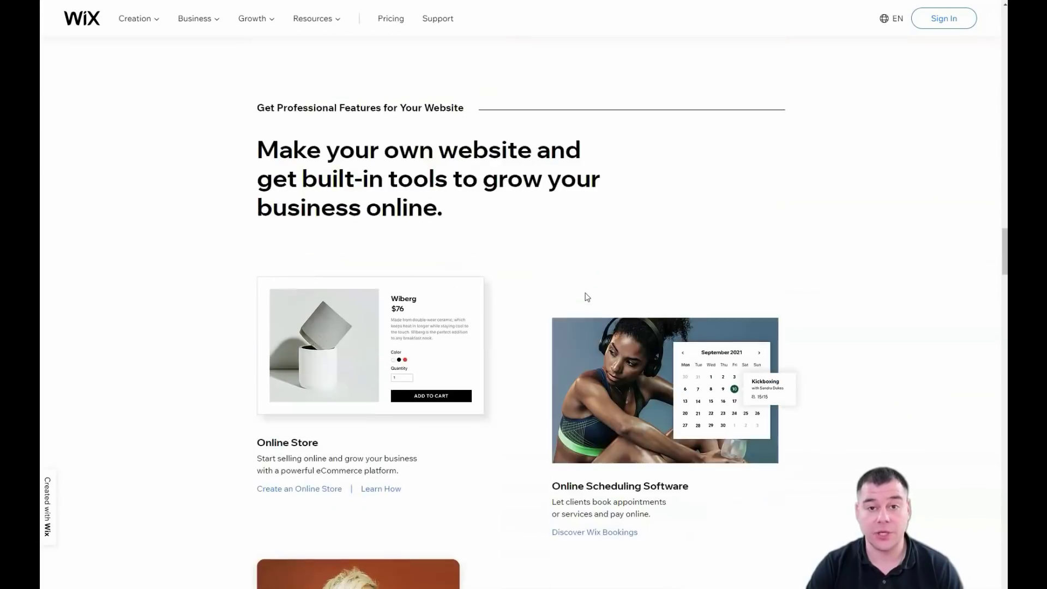
scroll(587, 297, "down", 9)
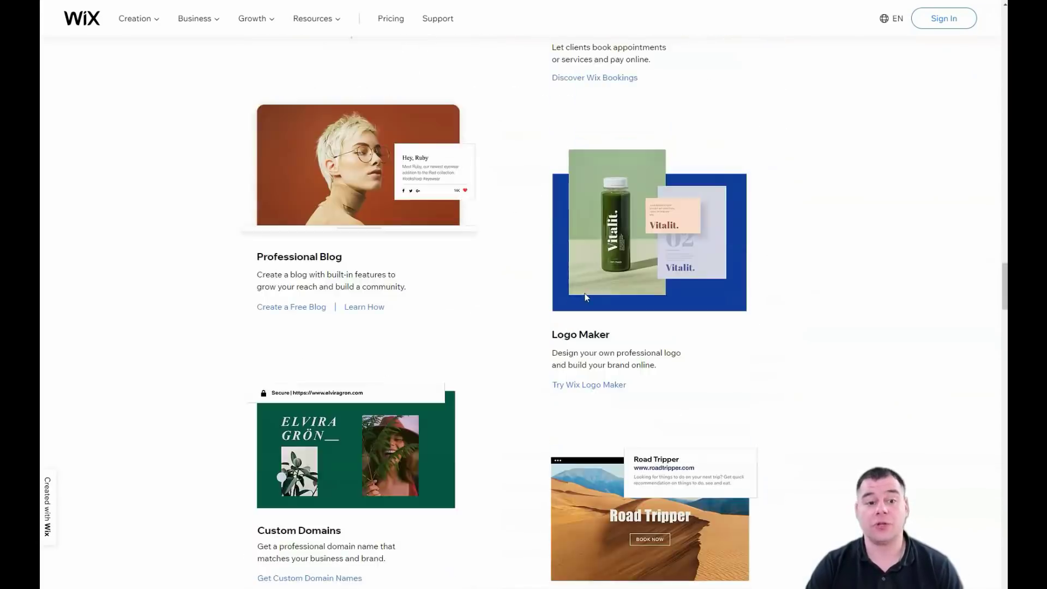
scroll(585, 294, "down", 10)
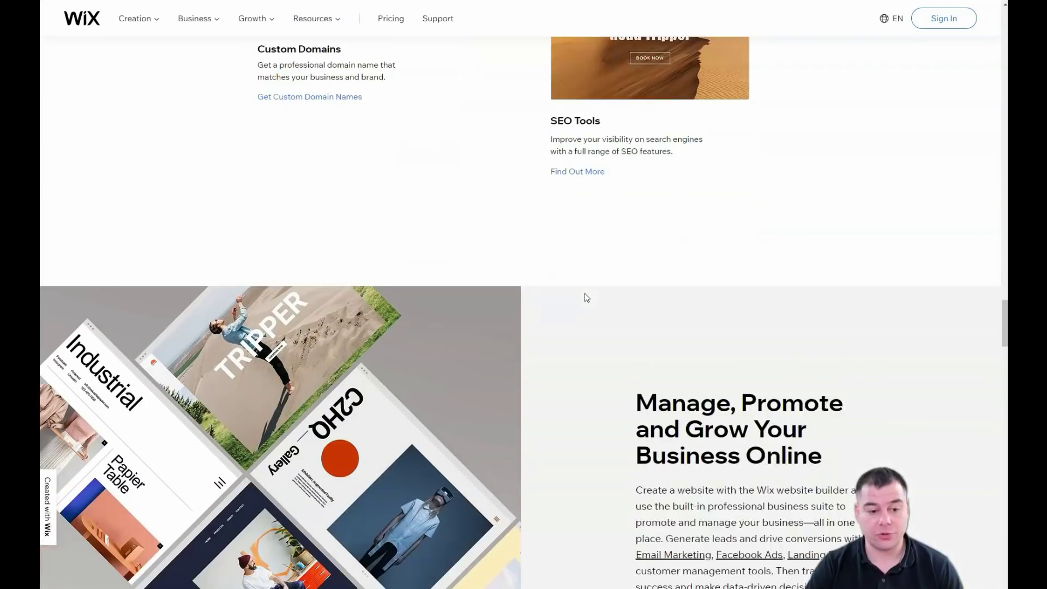
scroll(586, 297, "down", 10)
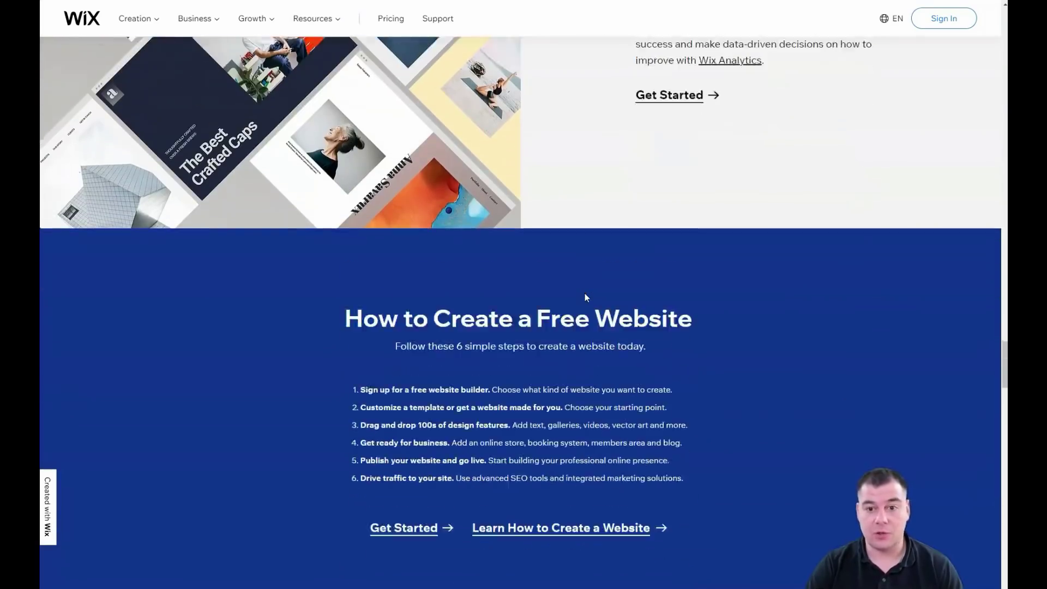
scroll(586, 296, "down", 12)
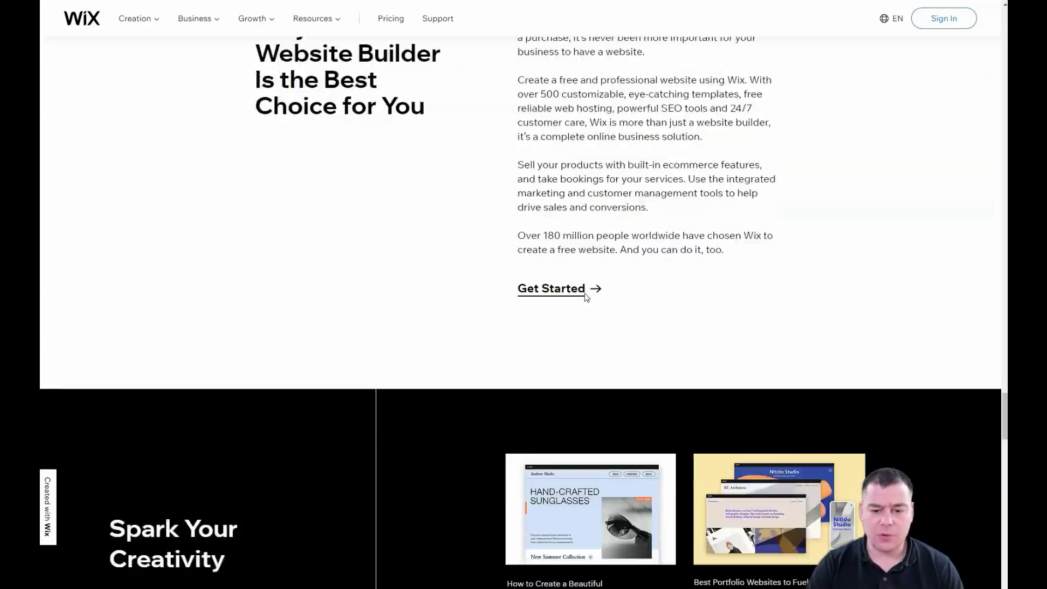
scroll(586, 297, "down", 5)
scroll(586, 298, "down", 4)
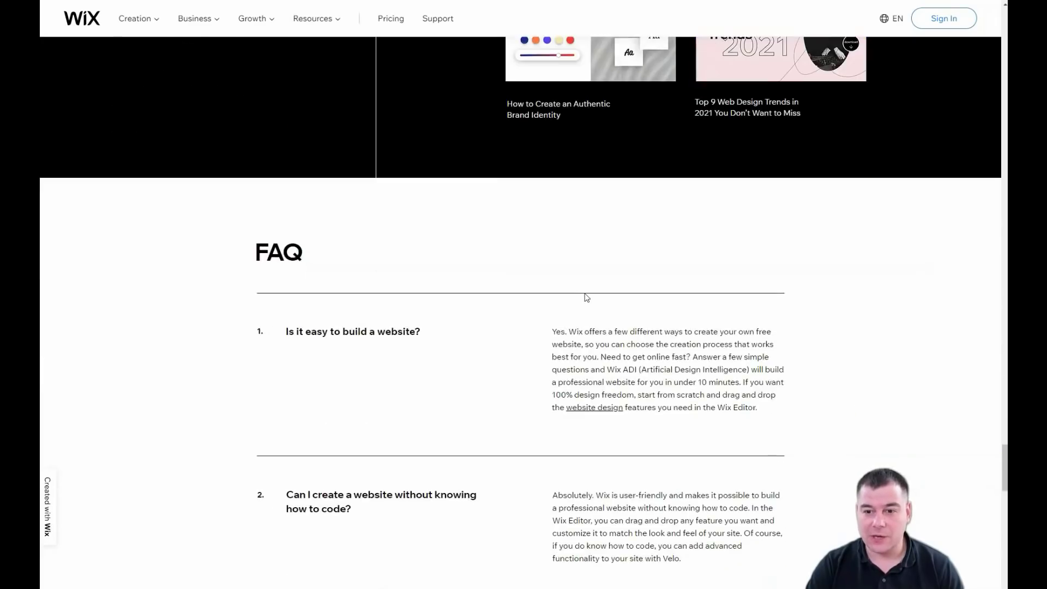
scroll(586, 297, "down", 9)
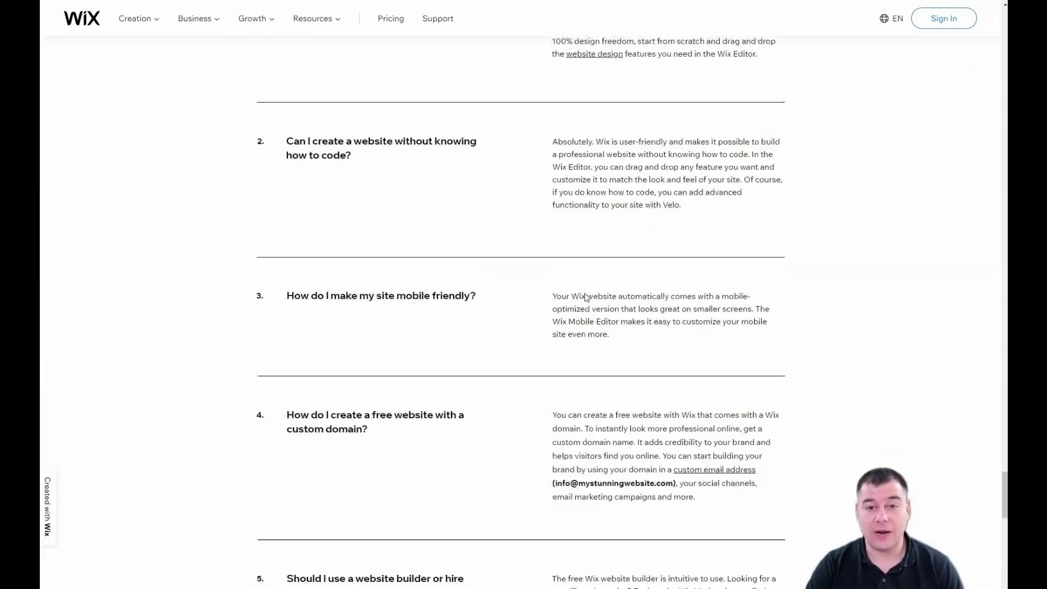
scroll(586, 297, "down", 6)
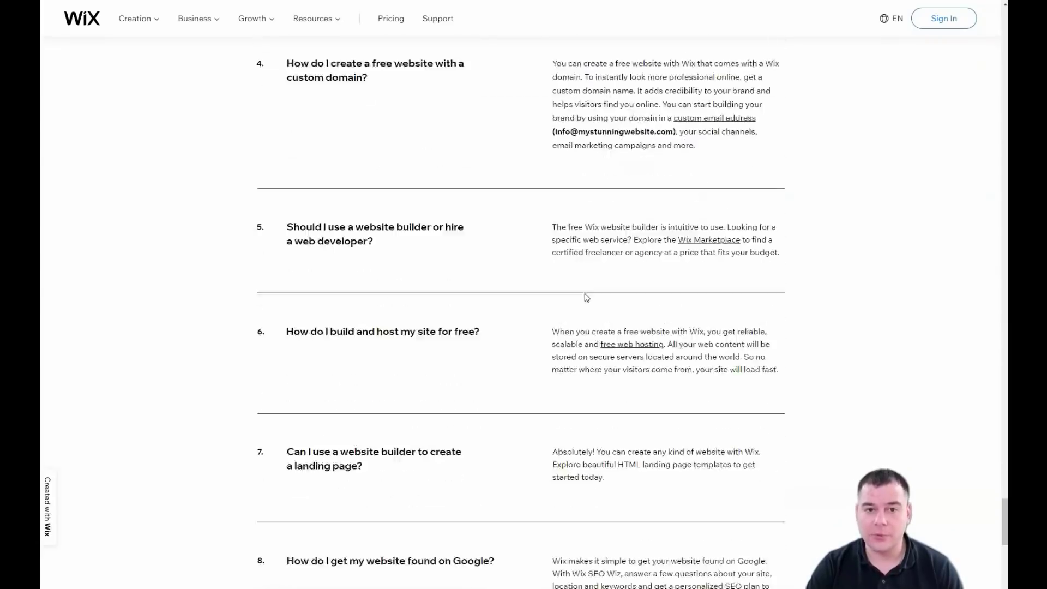
scroll(587, 297, "down", 5)
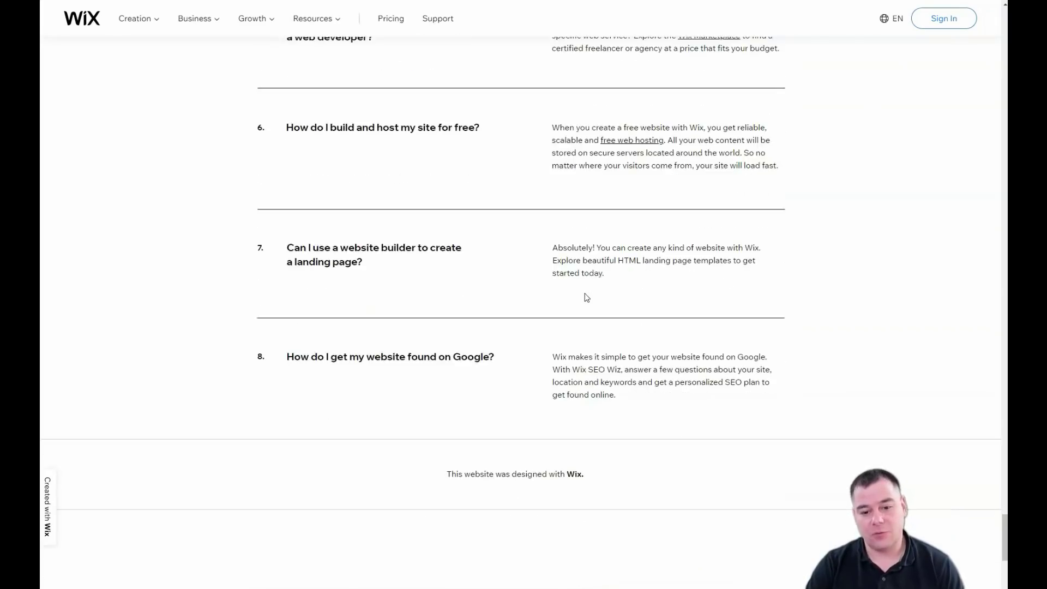
scroll(586, 298, "up", 12)
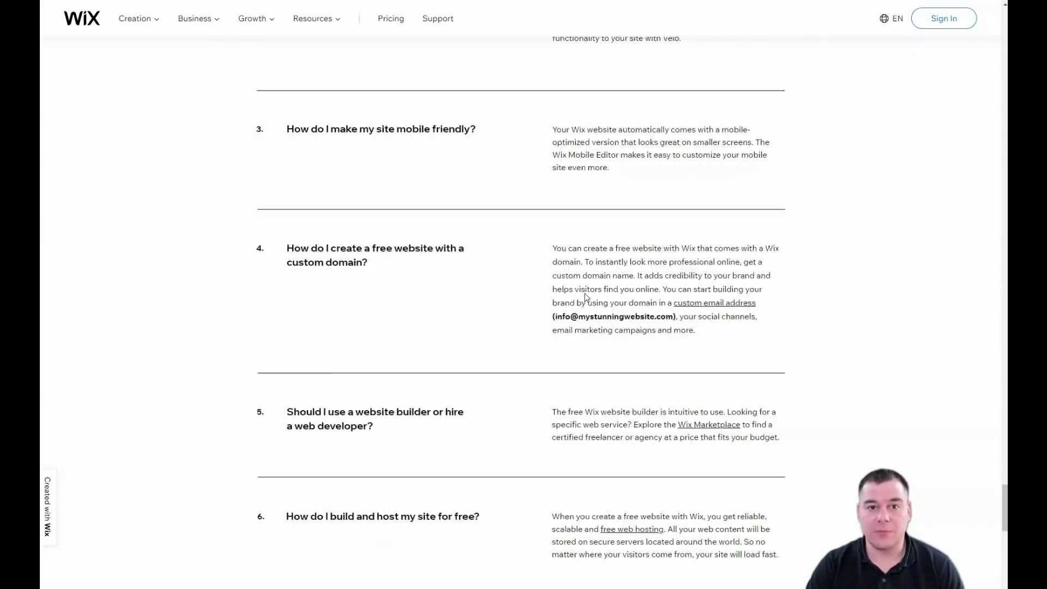
scroll(586, 297, "up", 12)
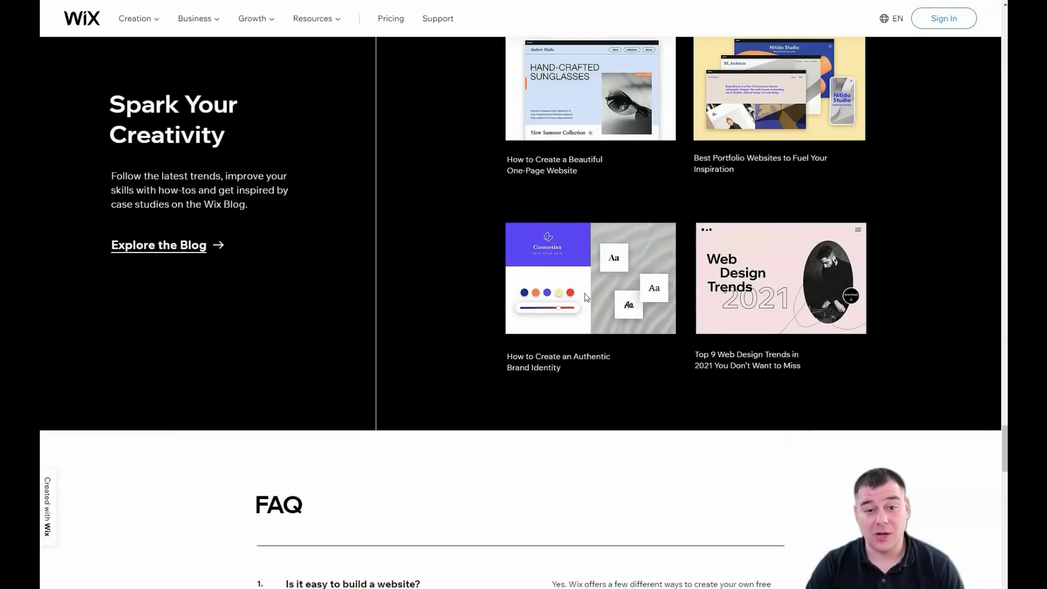
scroll(585, 297, "up", 15)
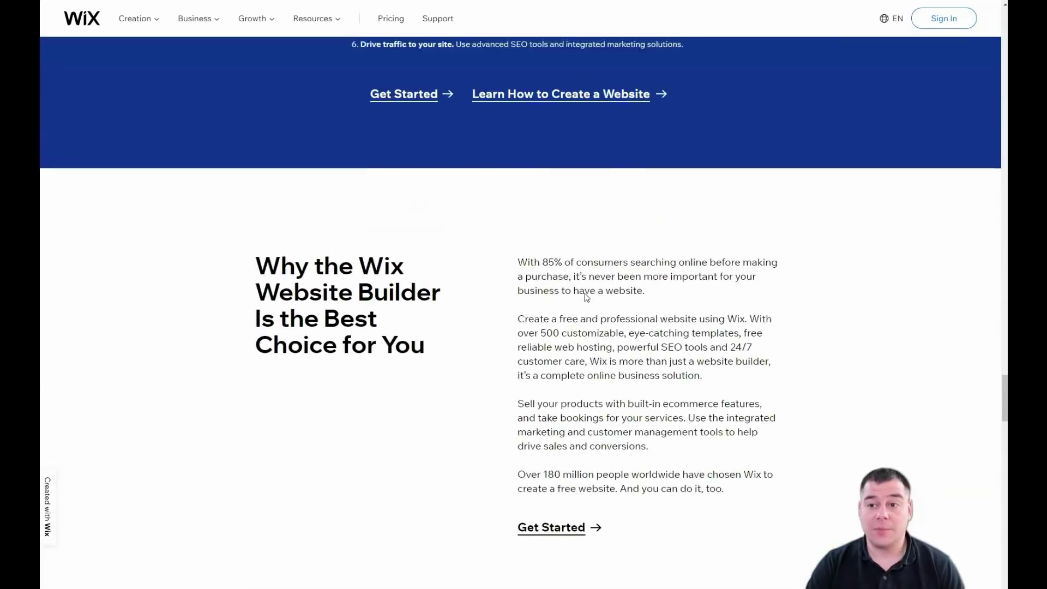
scroll(586, 297, "up", 15)
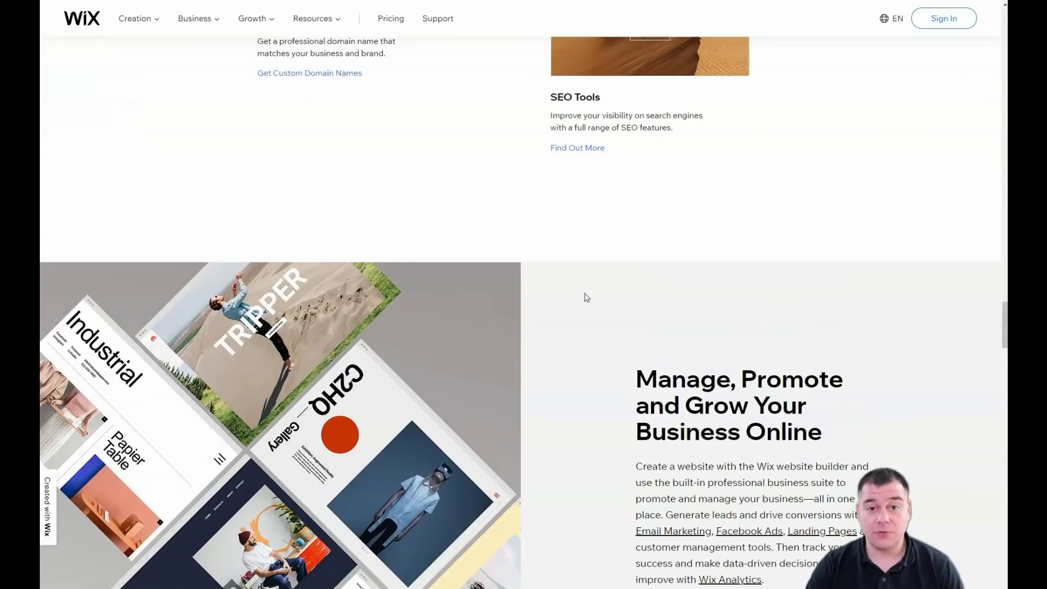
scroll(586, 297, "up", 10)
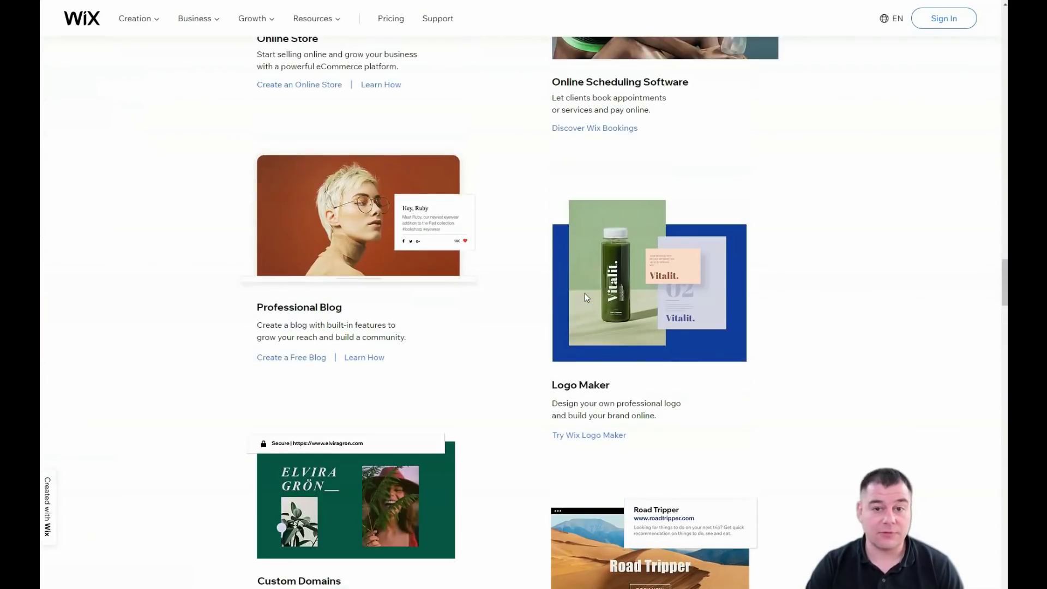
scroll(584, 297, "up", 12)
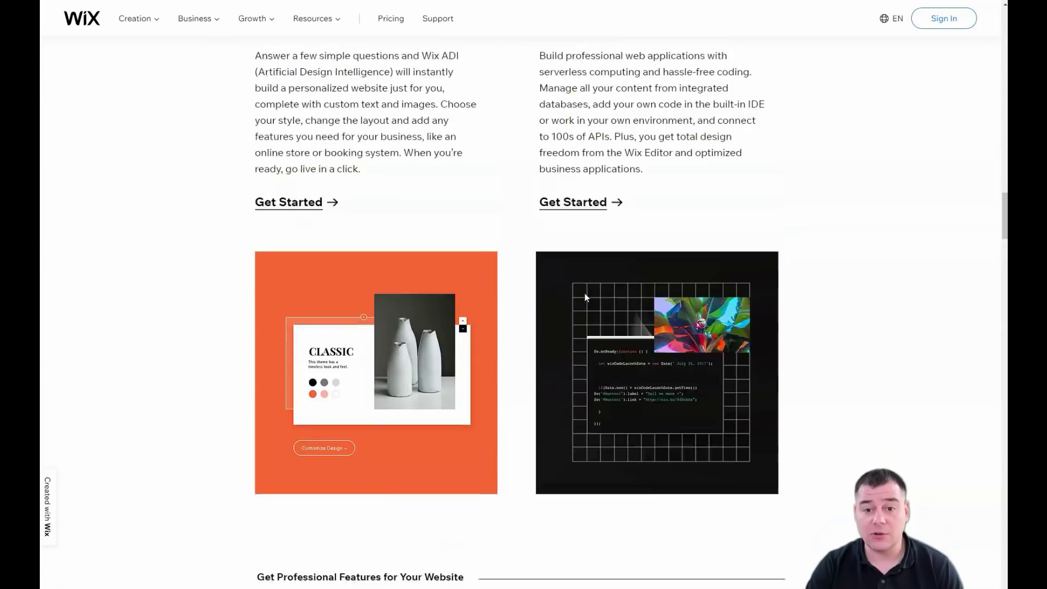
scroll(586, 297, "up", 12)
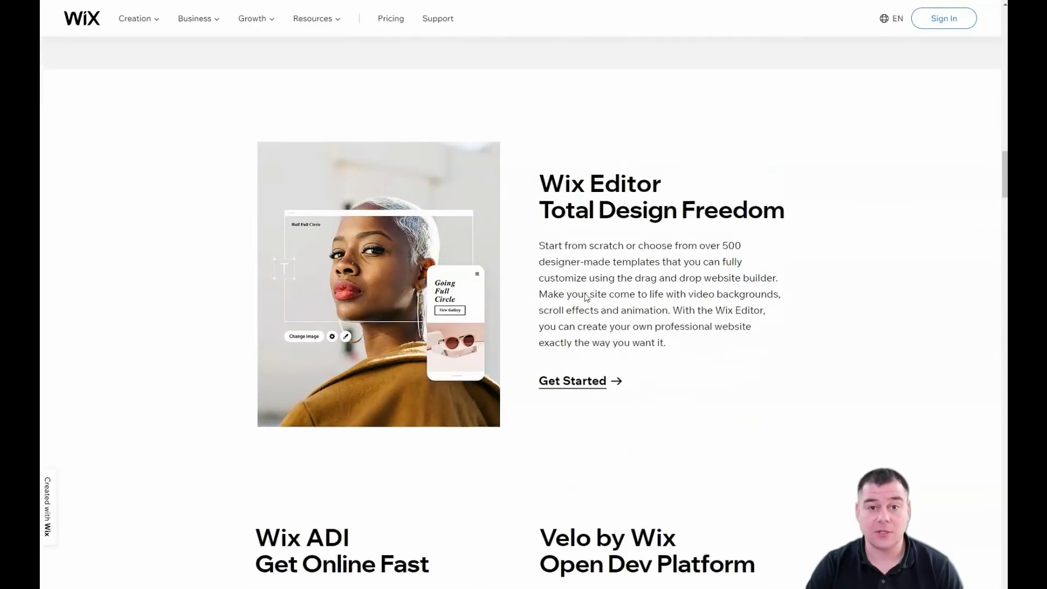
scroll(586, 297, "up", 10)
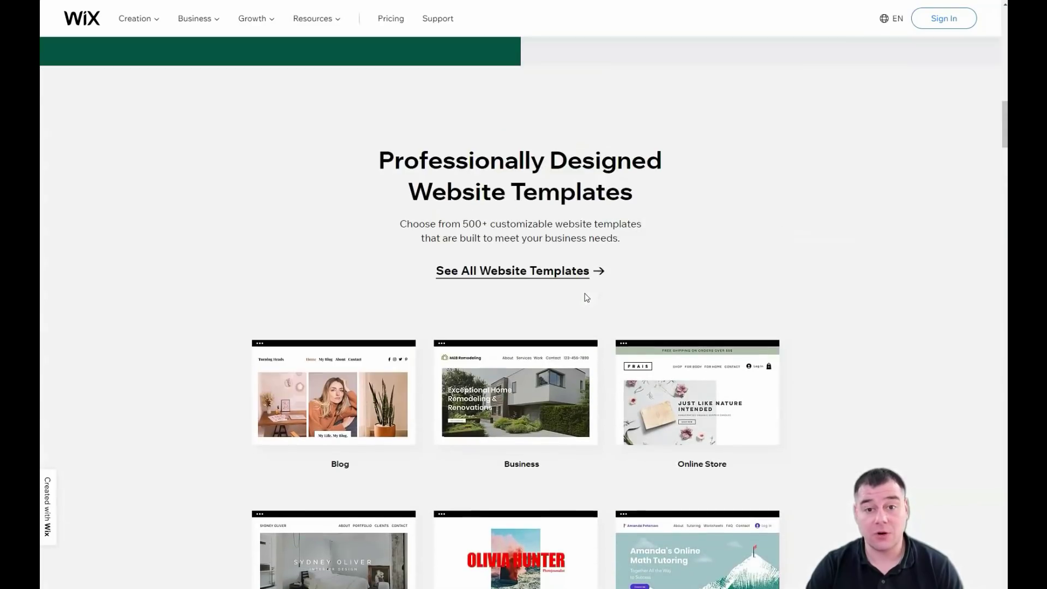
scroll(586, 297, "up", 10)
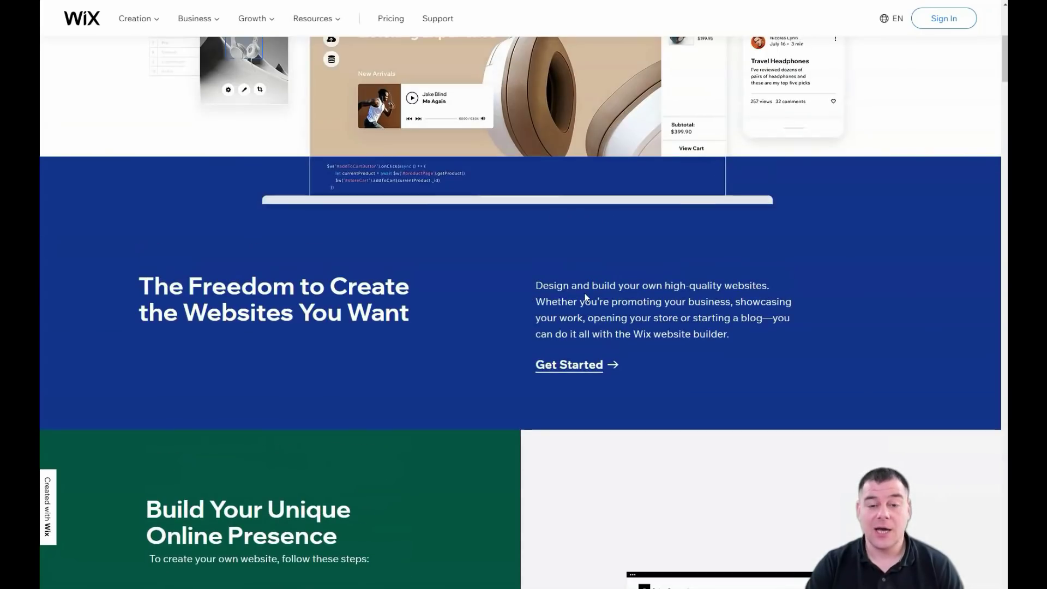
scroll(585, 297, "up", 4)
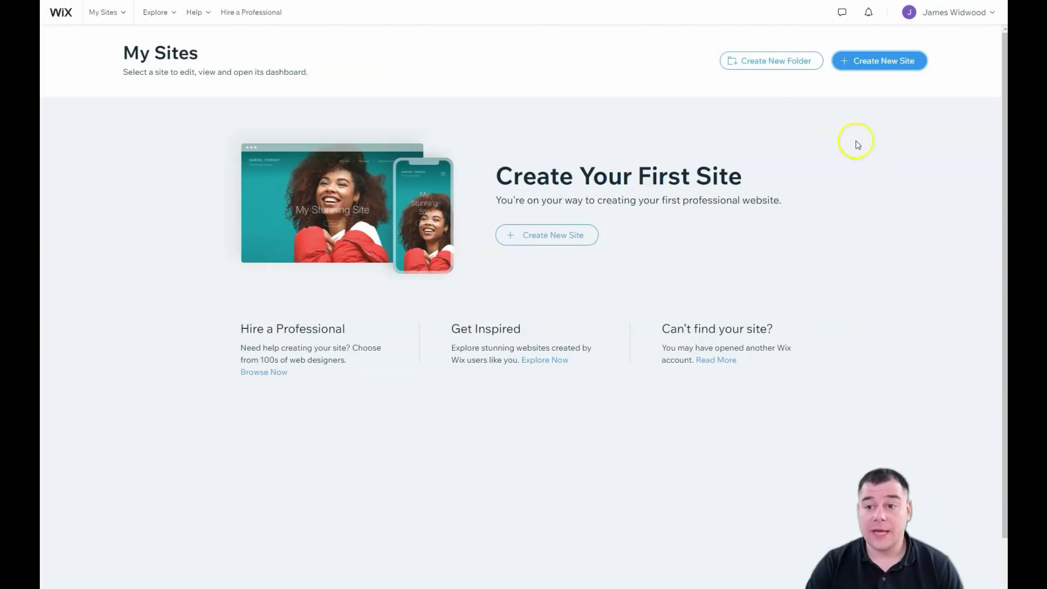
Create a new site of the kind Other and choose to build it in the Editor from a template.
left_click(867, 68)
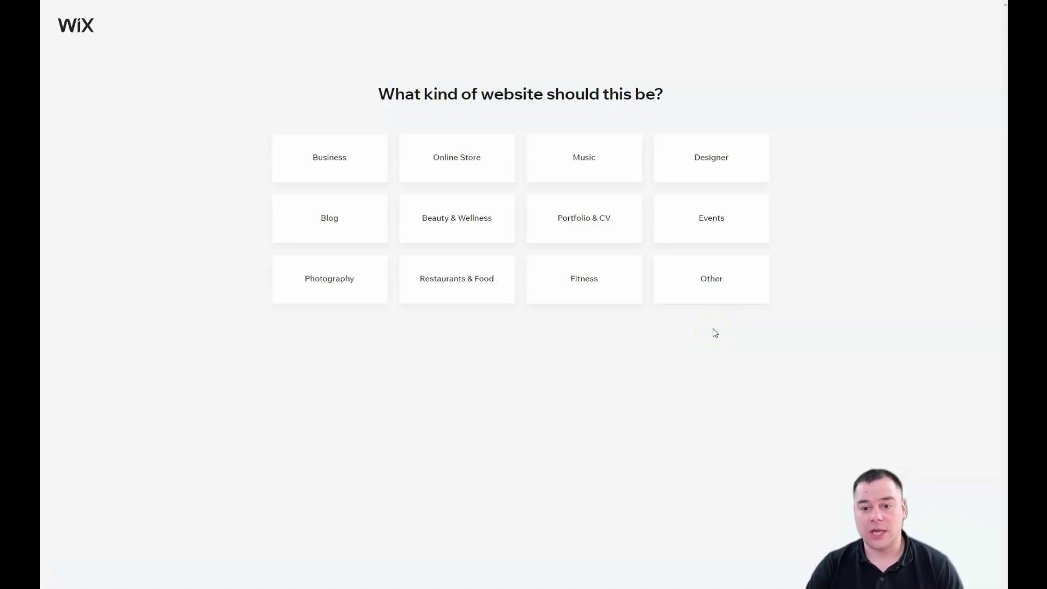
left_click(724, 293)
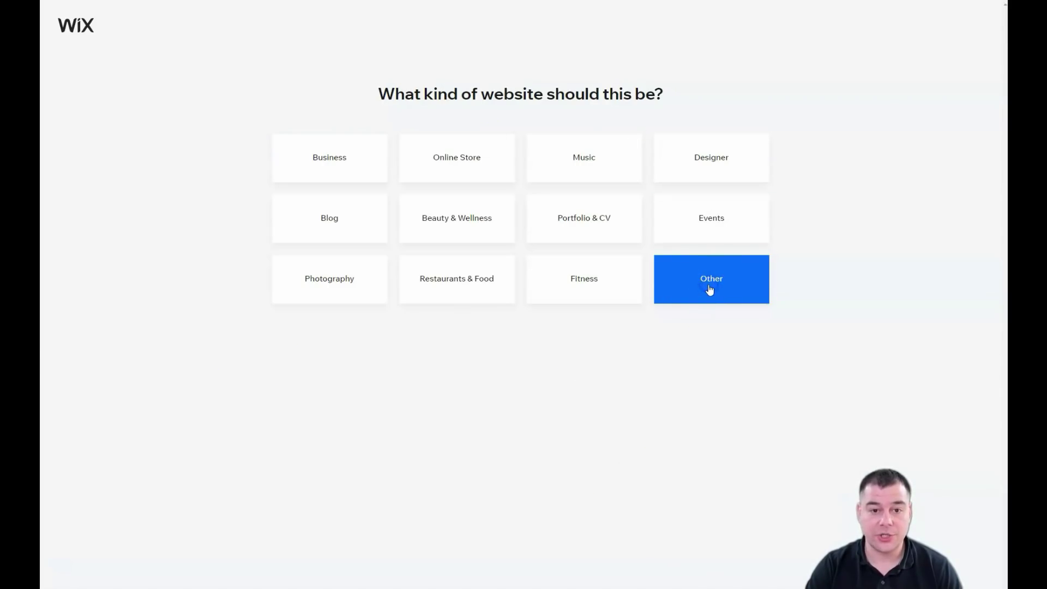
left_click(709, 290)
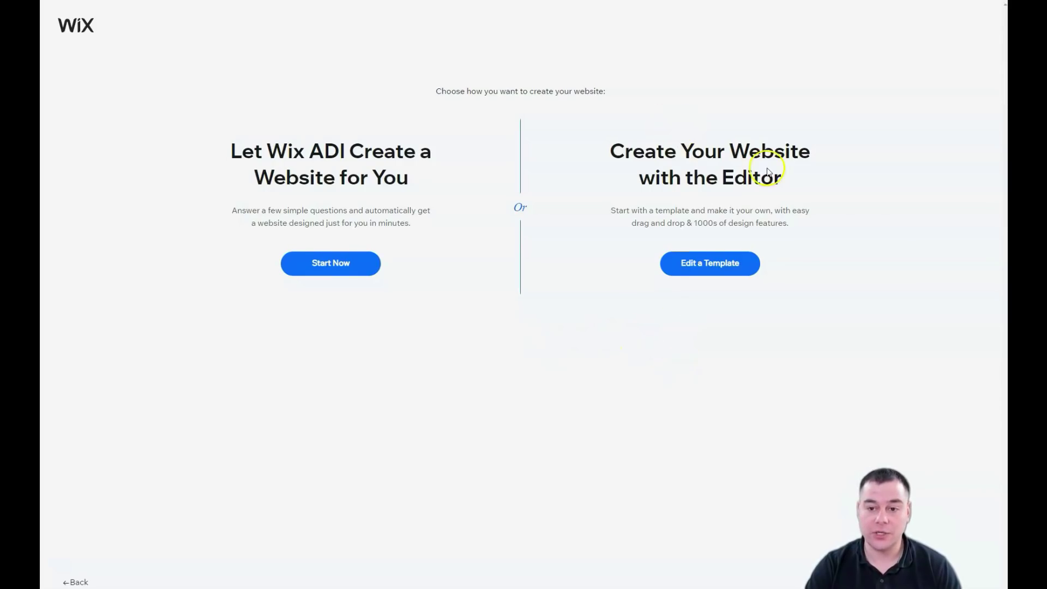
left_click(717, 273)
Browse the website templates on the first page and on page 2 of the All Templates gallery.
mouse_move(456, 243)
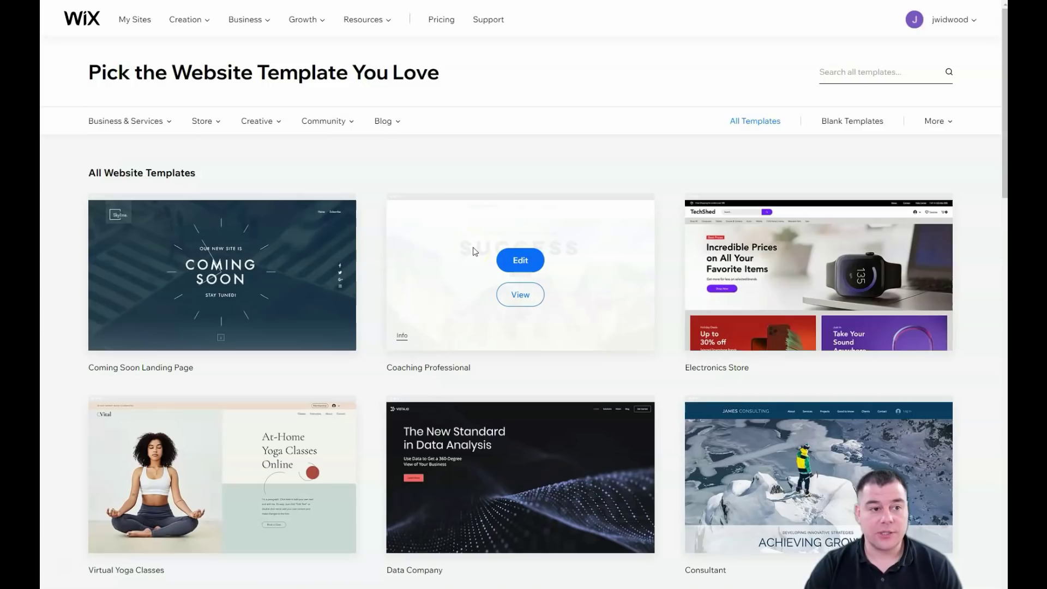
scroll(473, 247, "down", 5)
scroll(473, 249, "down", 6)
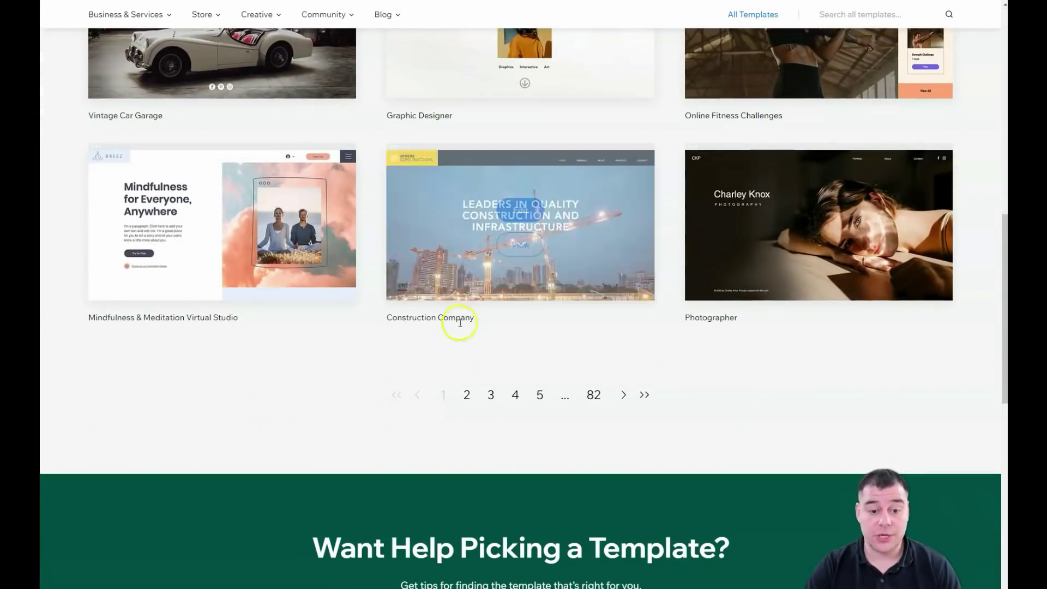
left_click(467, 395)
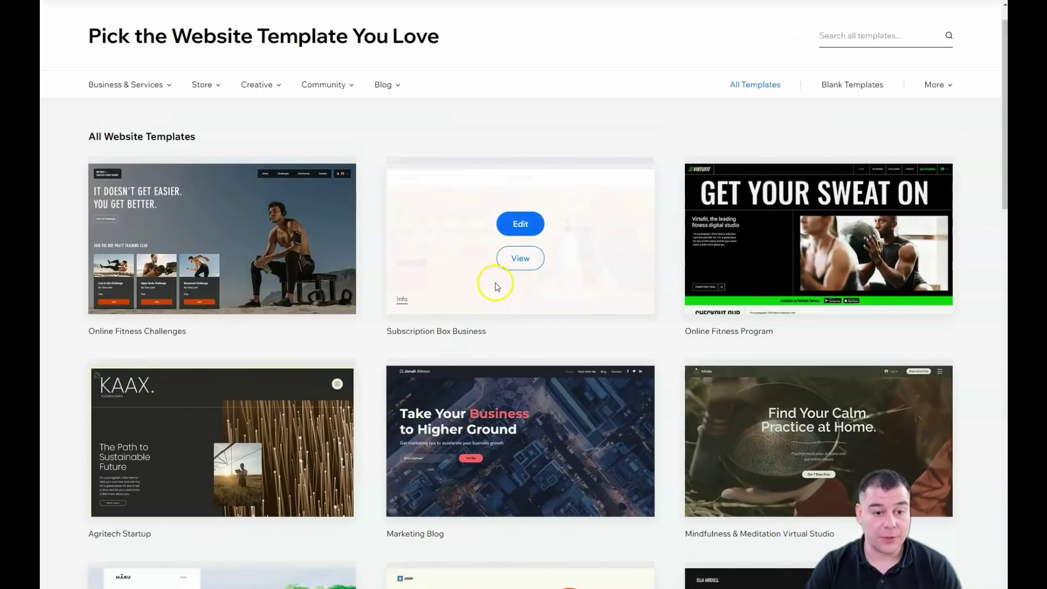
scroll(494, 283, "down", 3)
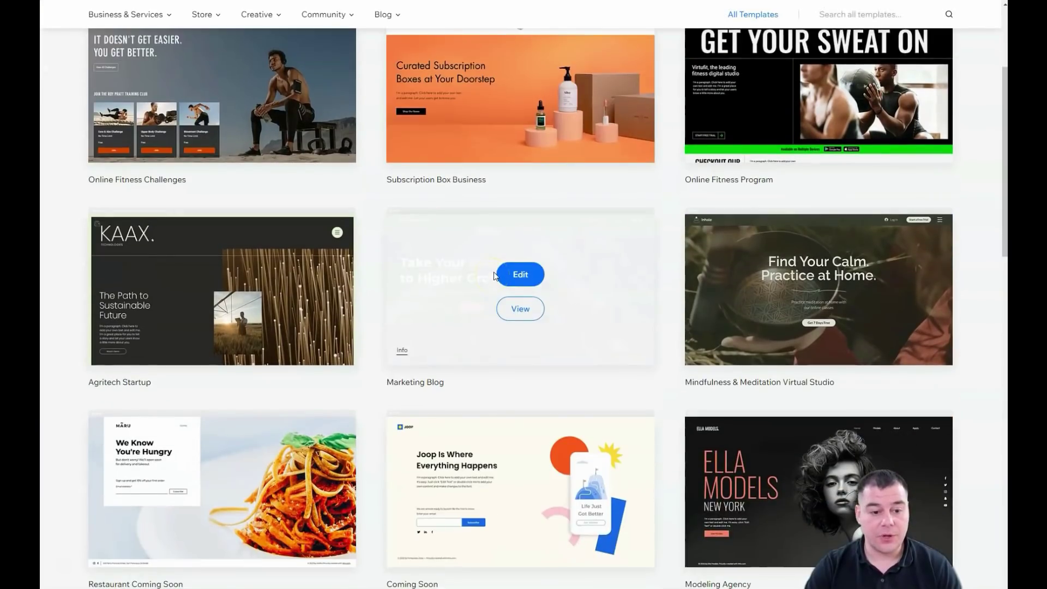
scroll(495, 276, "up", 3)
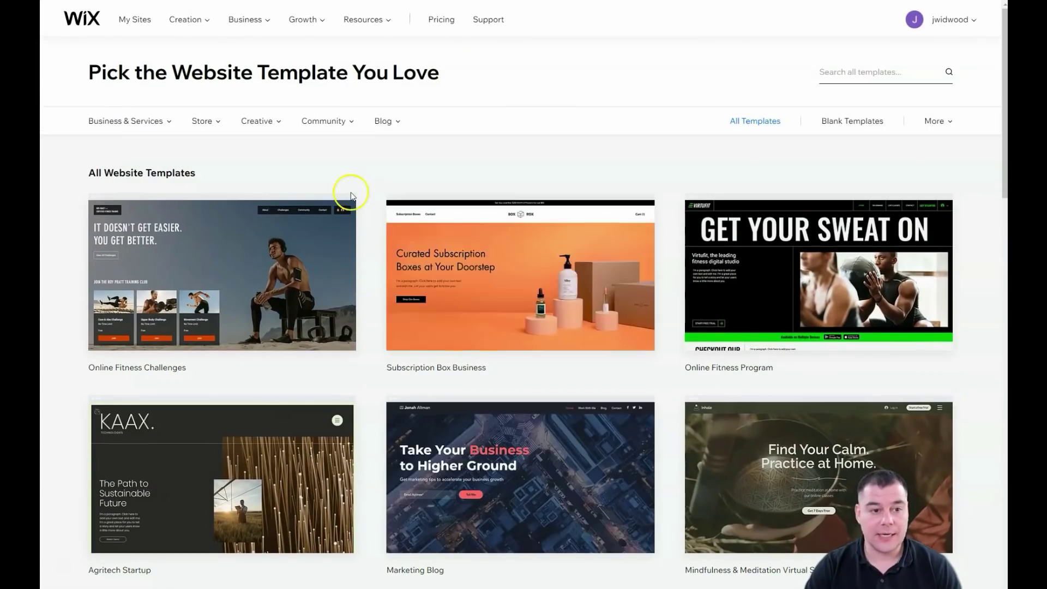
Look through the template subcategories under Business & Services, Store, Creative and Community.
mouse_move(167, 125)
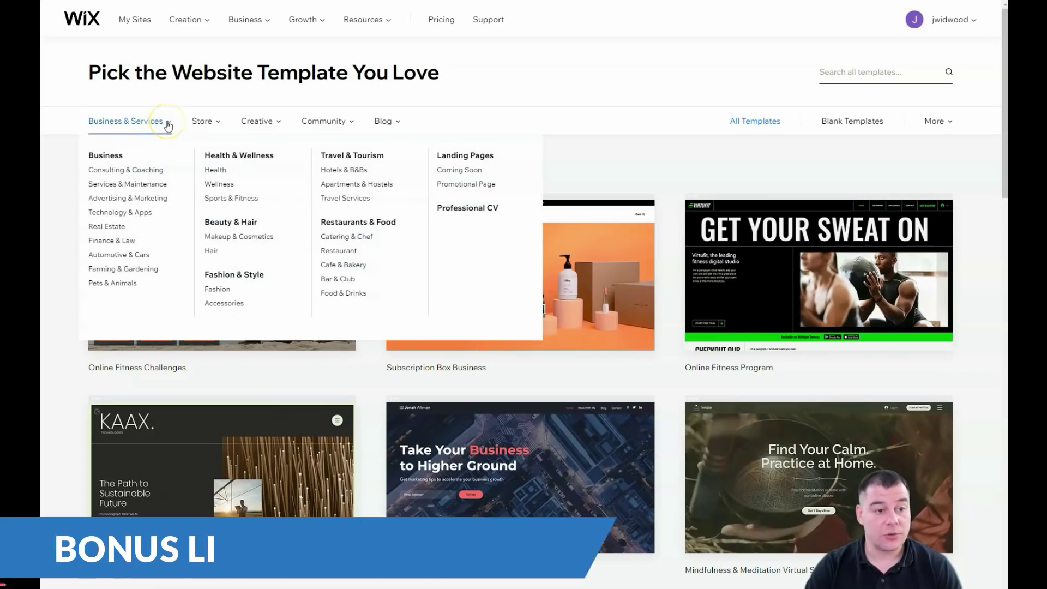
left_click(217, 123)
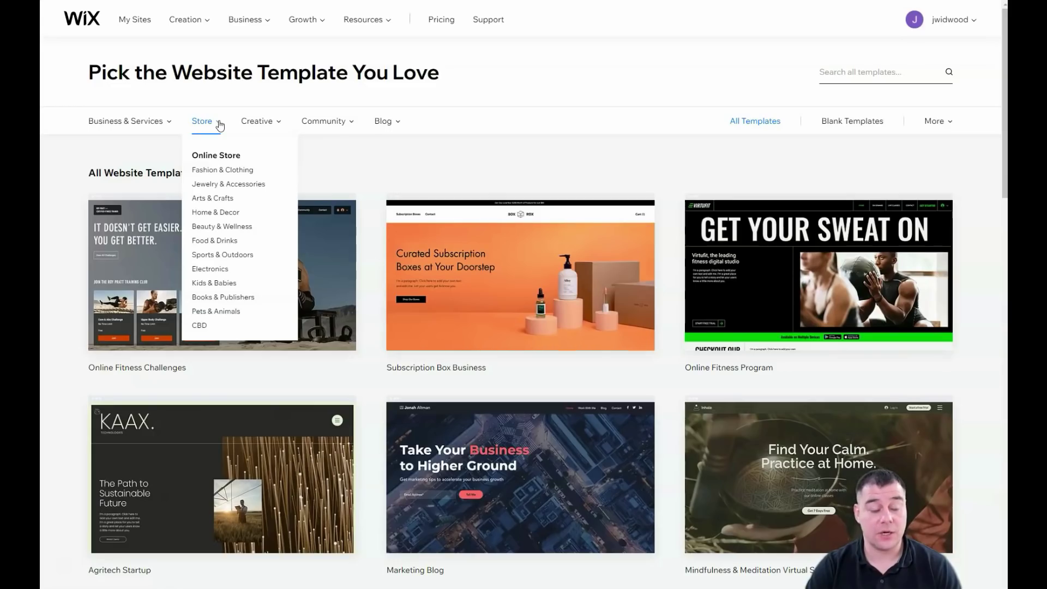
left_click(273, 126)
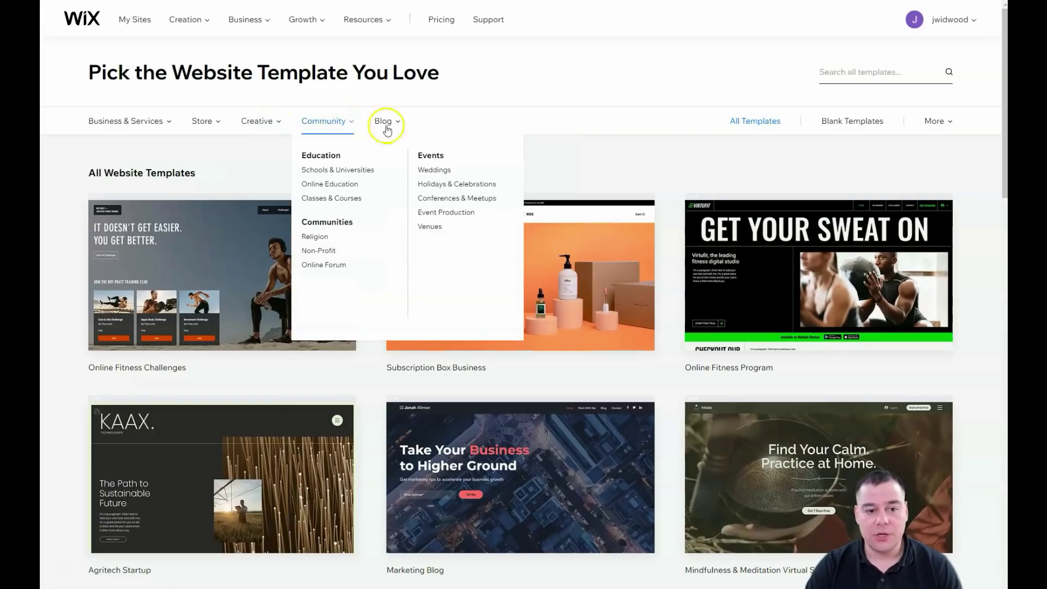
Open the Modeling Agency template from page 2 of the gallery for editing and dismiss the welcome video.
scroll(561, 229, "down", 5)
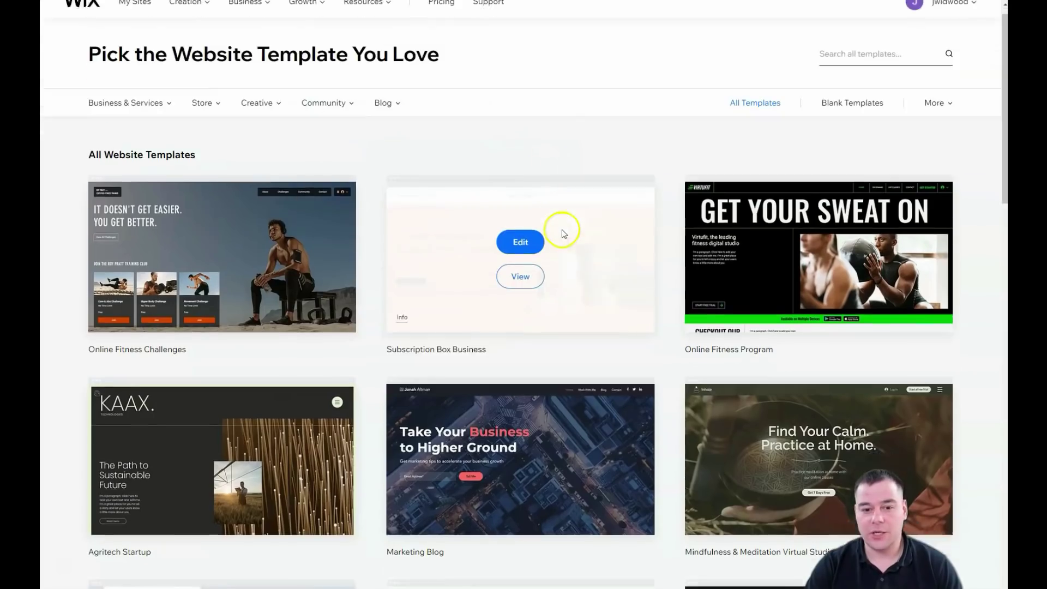
scroll(563, 233, "down", 4)
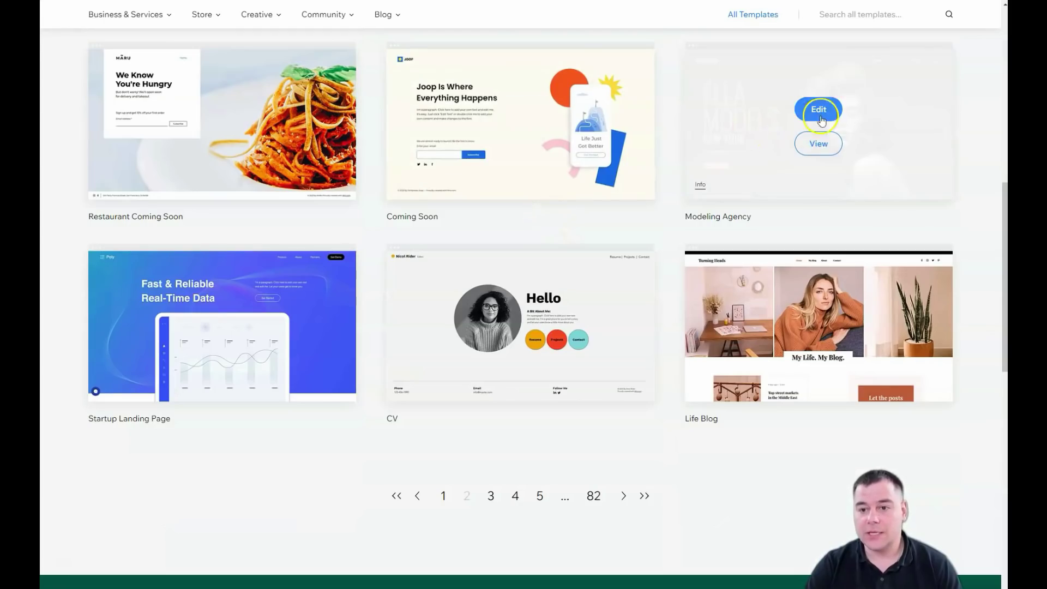
left_click(820, 112)
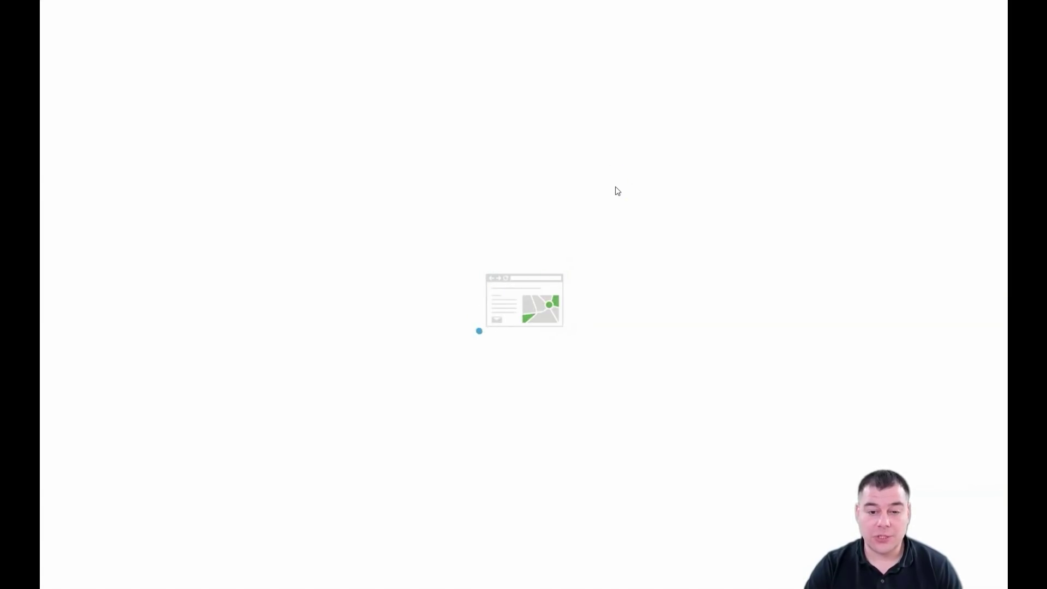
left_click(605, 188)
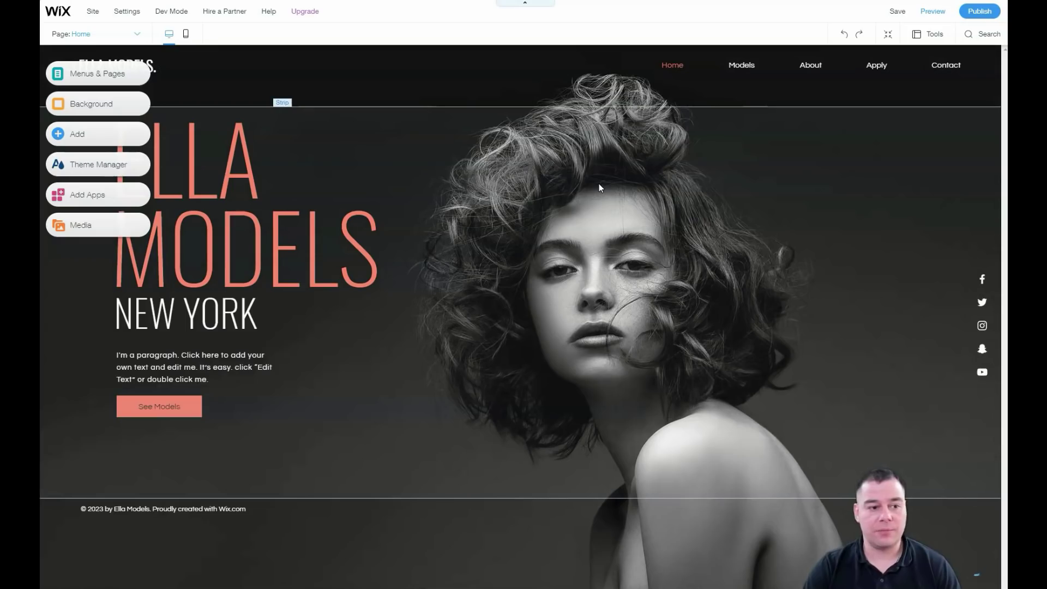
left_click(597, 183)
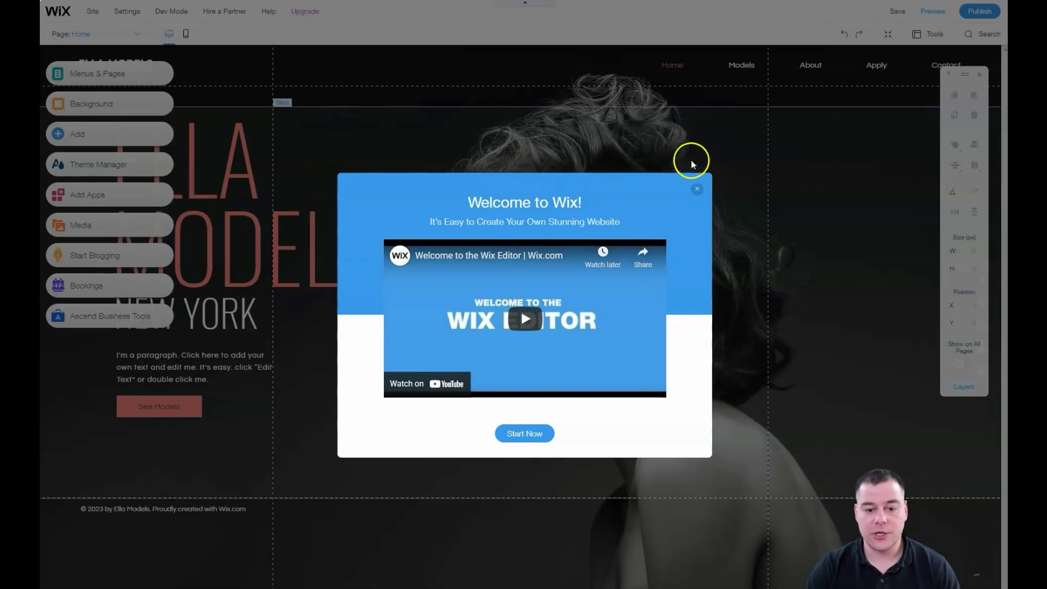
left_click(696, 189)
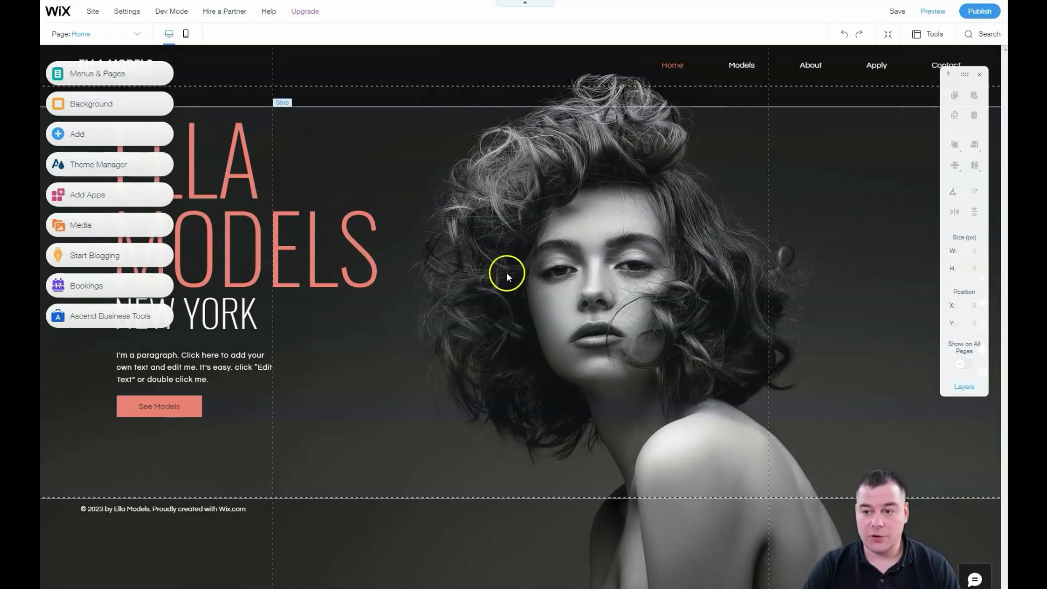
View the site in the mobile editor, skipping its introduction, and return to the desktop editor.
left_click(493, 311)
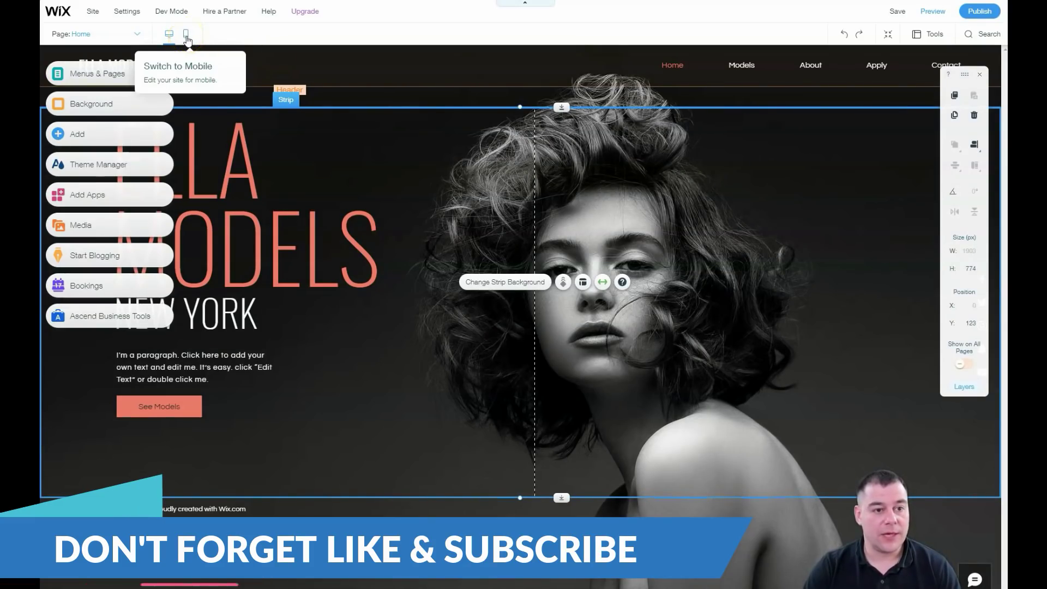
left_click(187, 36)
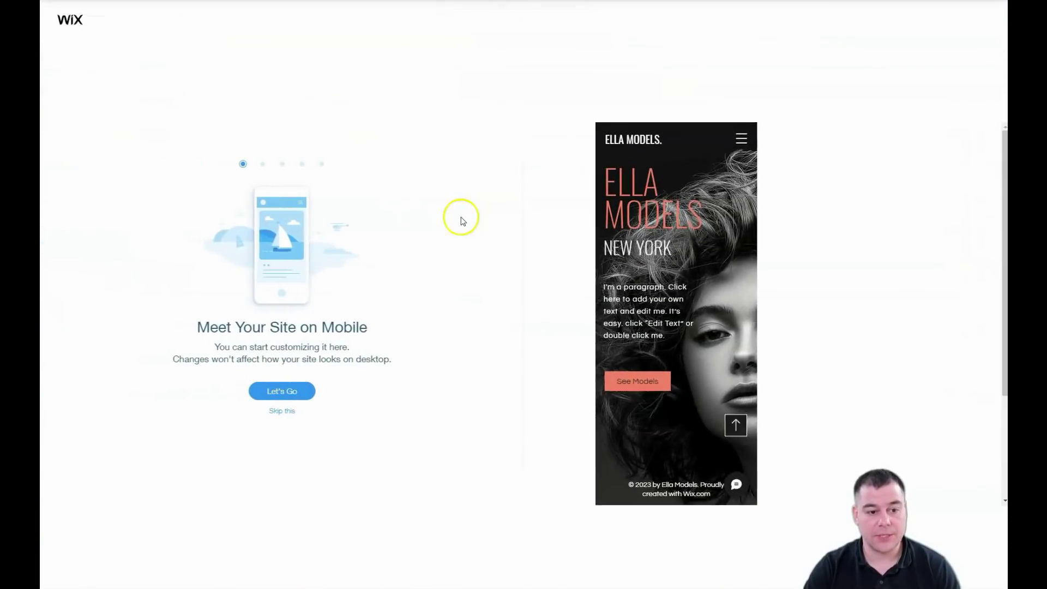
left_click(284, 412)
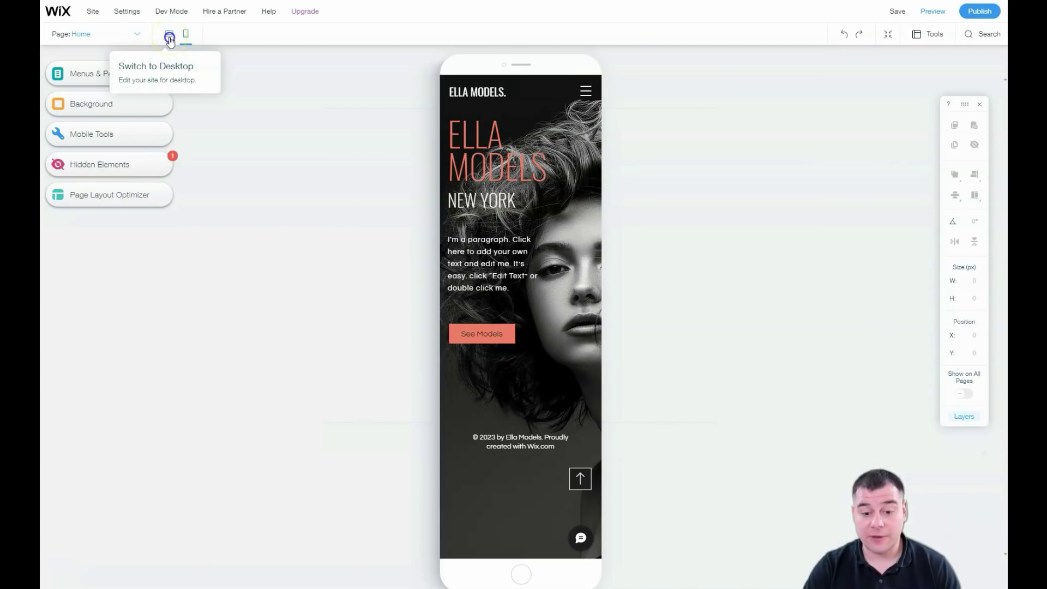
left_click(170, 39)
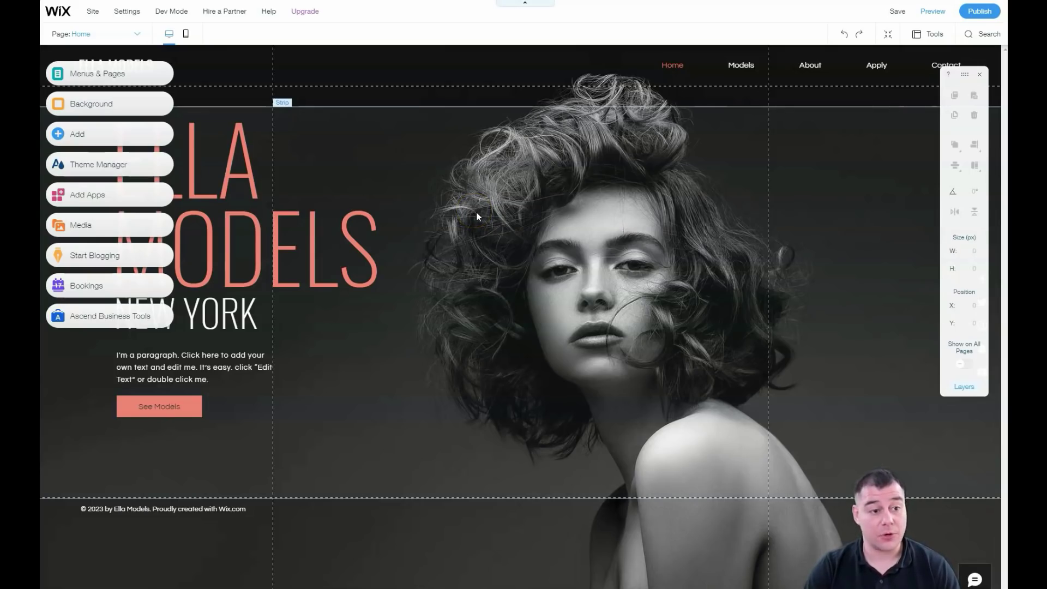
Hide the floating editing toolbar and show the Site Menu with the site's pages.
left_click(92, 75)
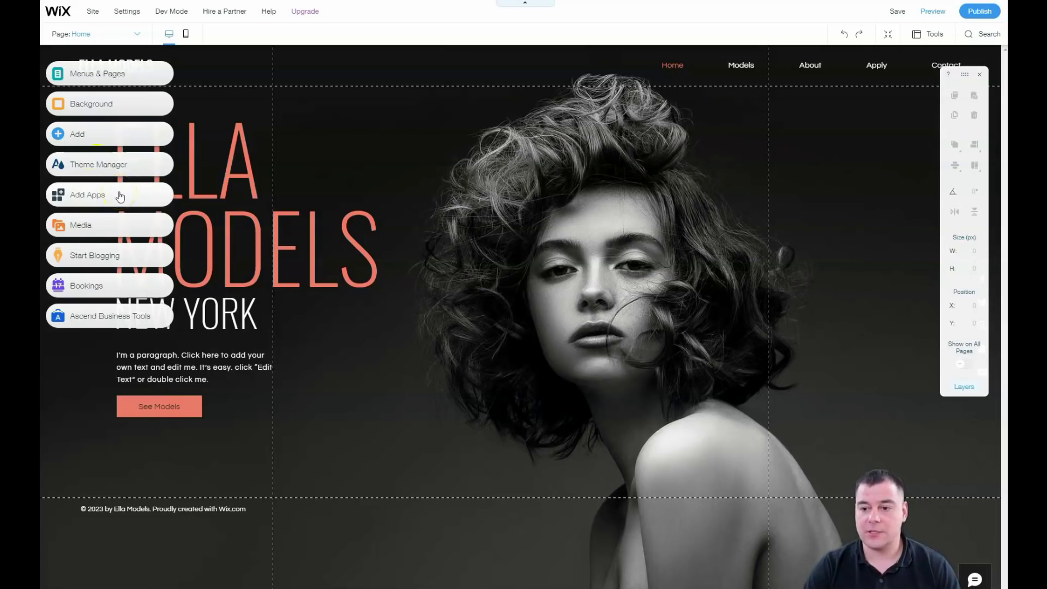
left_click(980, 76)
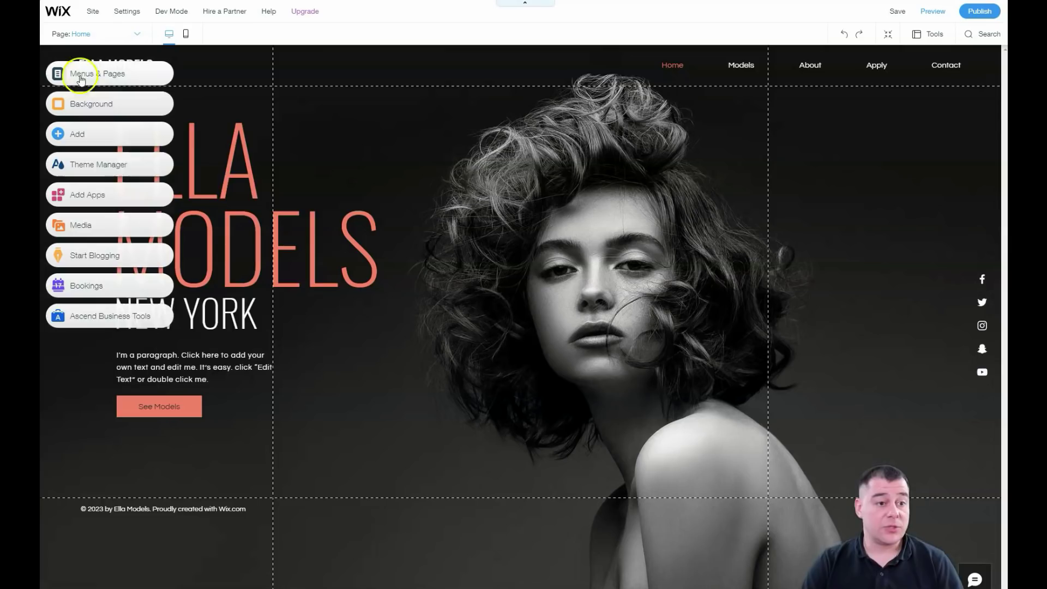
left_click(60, 73)
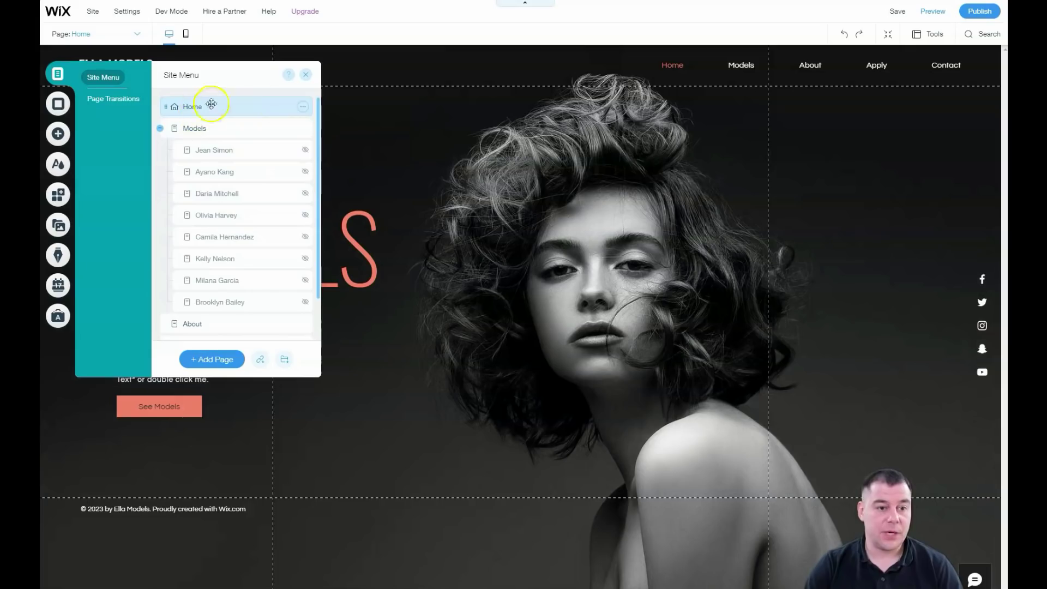
Open the Home page's settings and review its page info, layout and permissions, keeping the page viewable by Everyone.
left_click(302, 107)
left_click(343, 108)
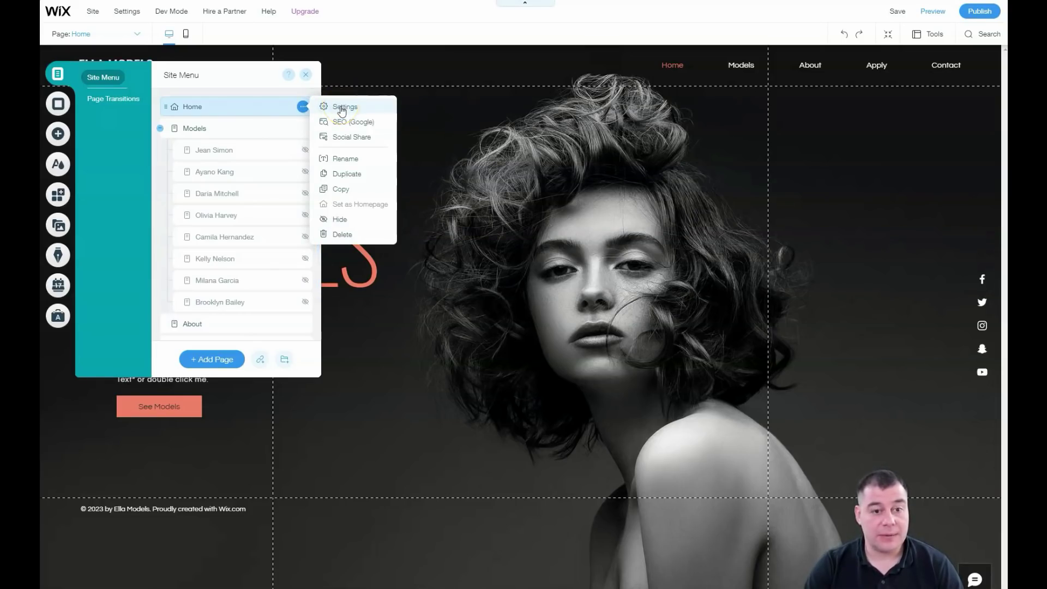
left_click(342, 107)
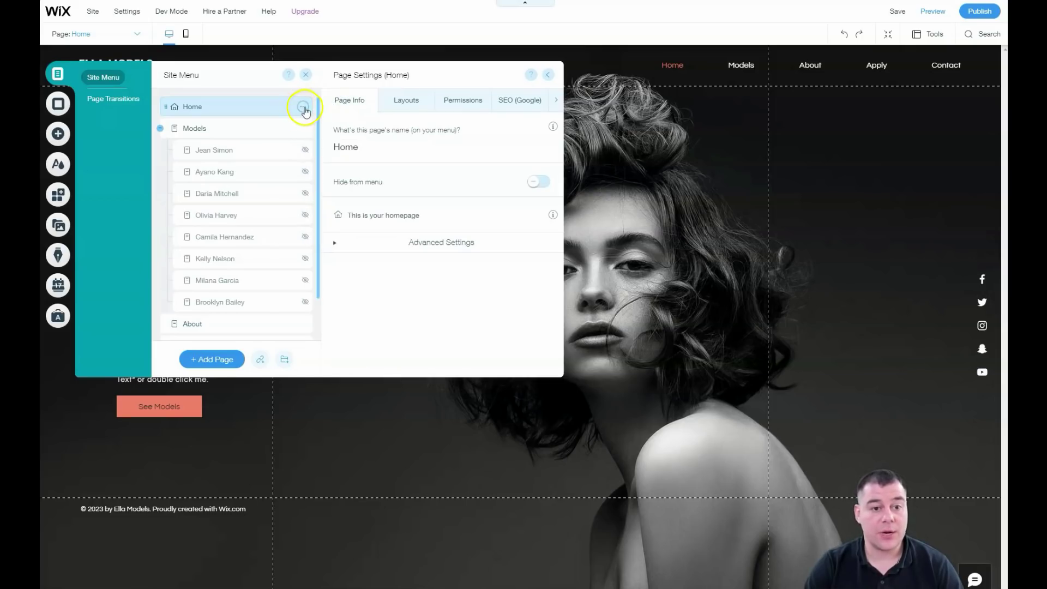
left_click(411, 106)
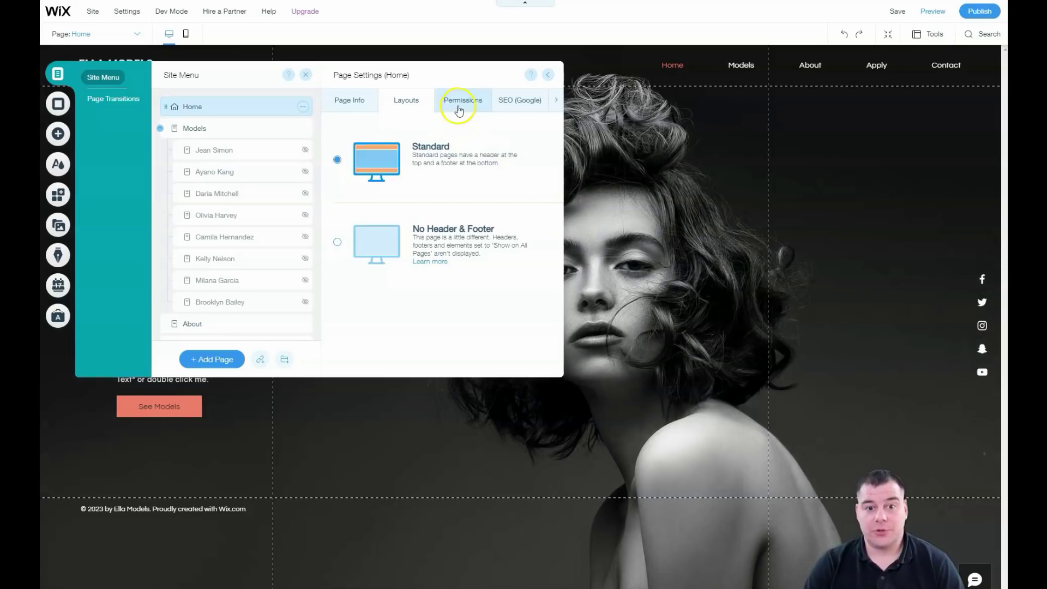
left_click(458, 107)
left_click(358, 195)
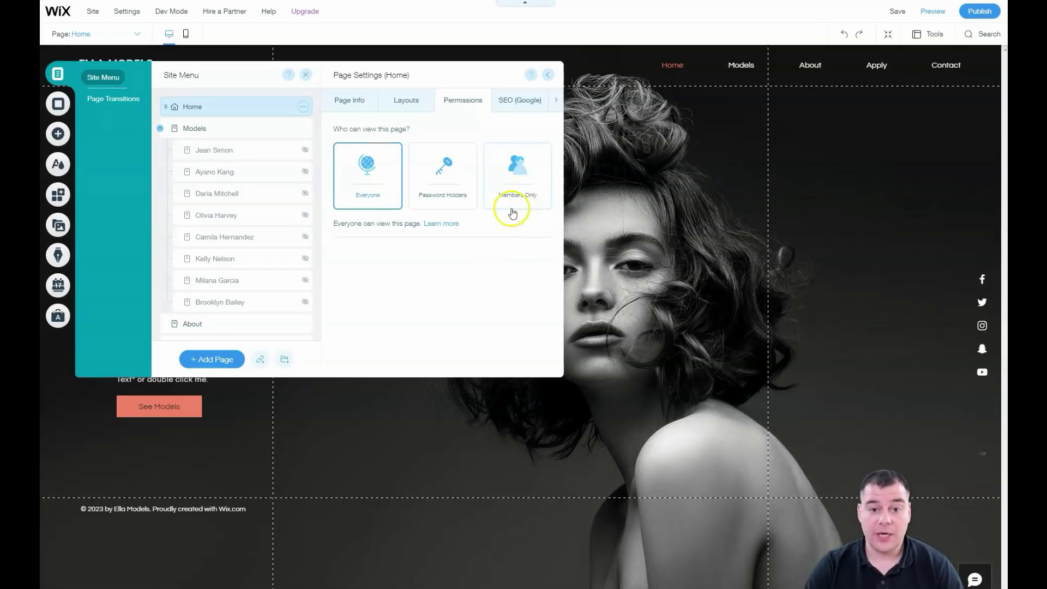
Review the Home page's SEO (Google), Social Share and Advanced SEO settings, and close the page settings and Site Menu.
left_click(514, 106)
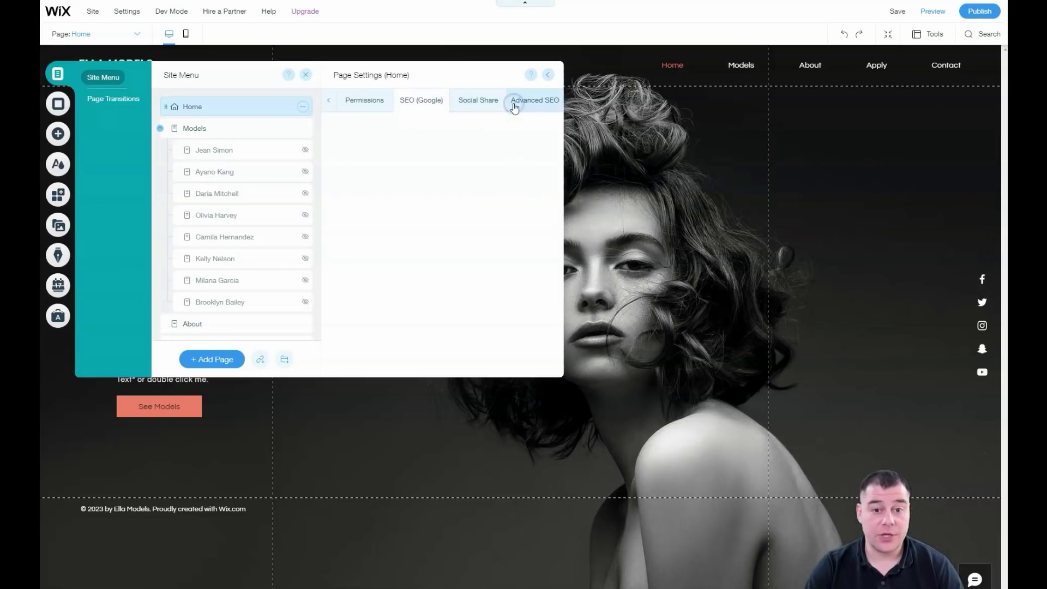
left_click(426, 106)
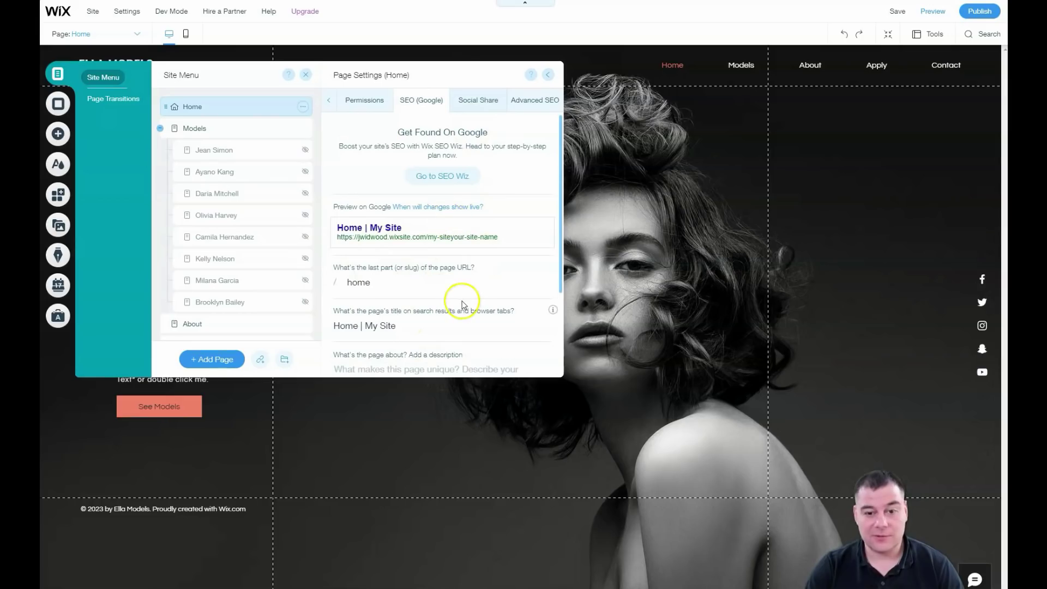
scroll(510, 246, "down", 1)
scroll(510, 246, "down", 1)
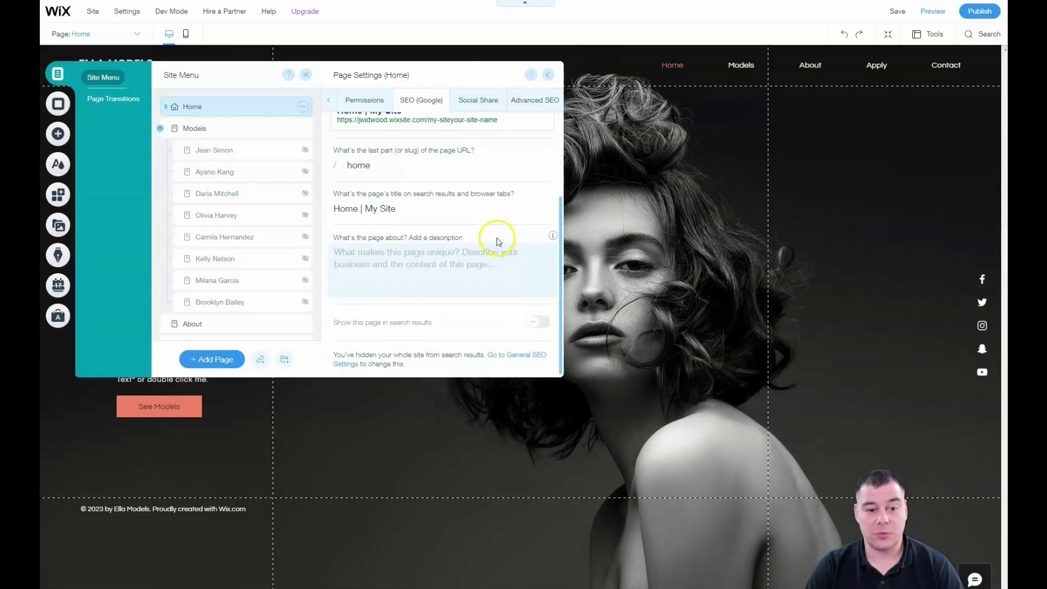
scroll(443, 263, "up", 2)
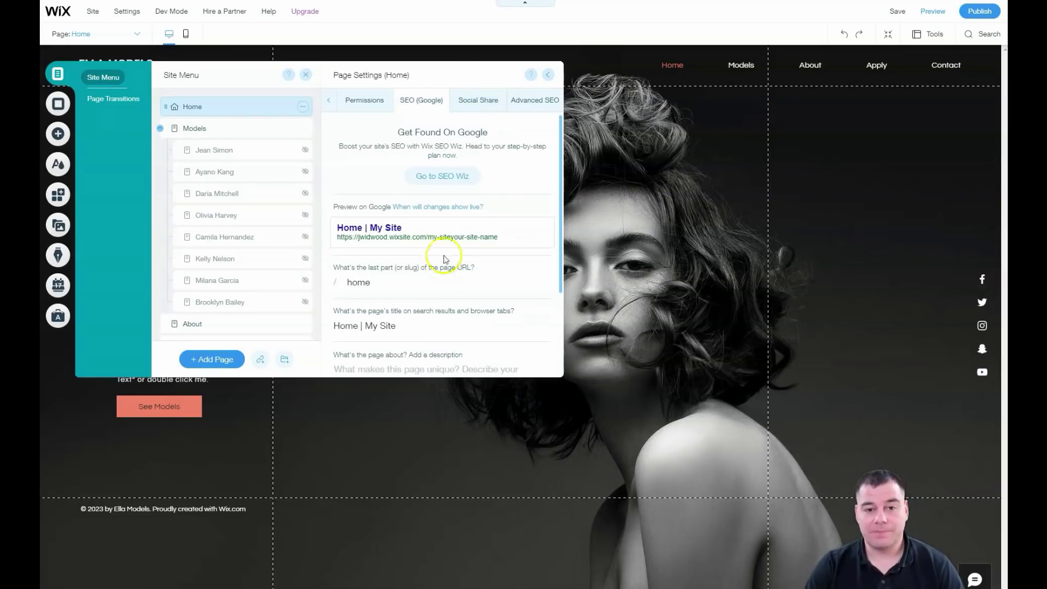
left_click(471, 102)
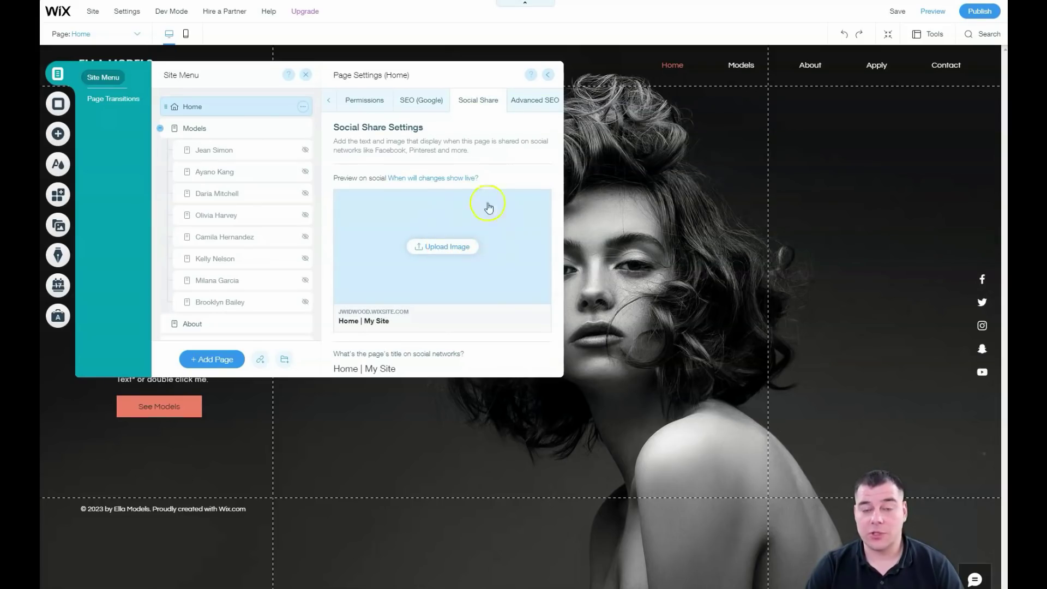
left_click(529, 106)
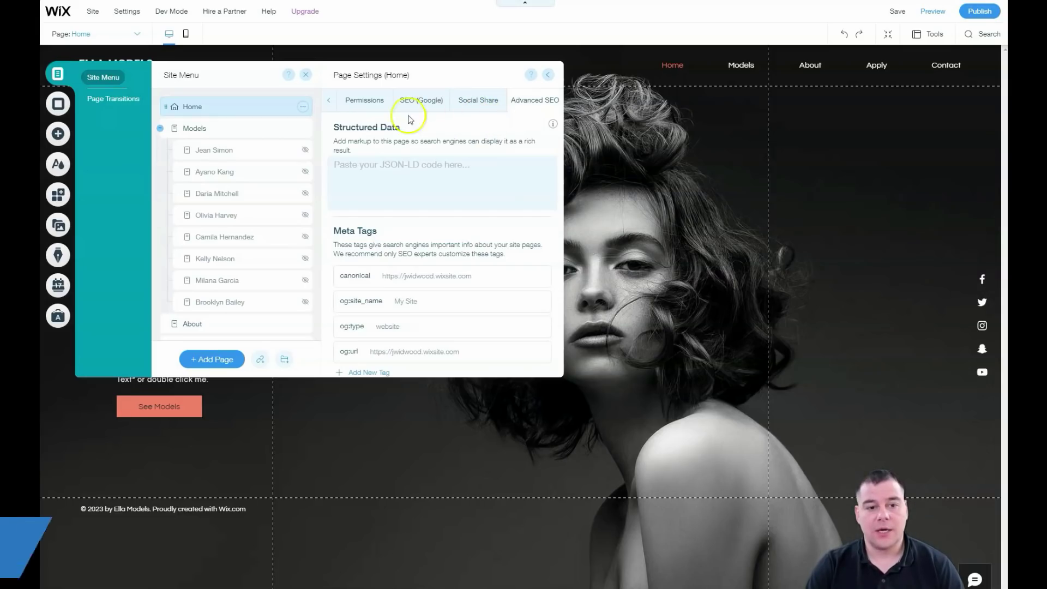
left_click(327, 103)
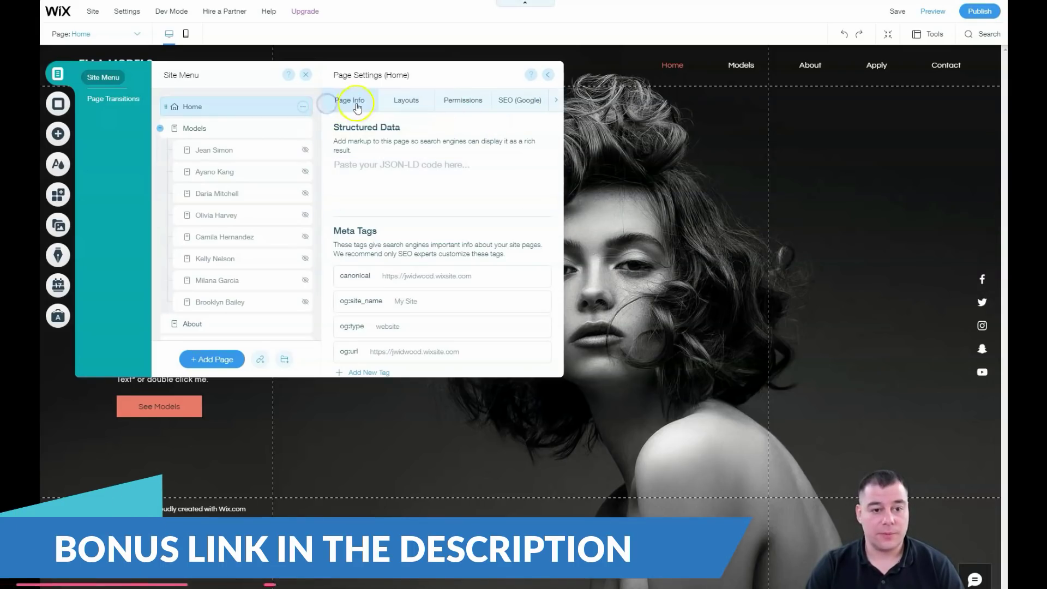
left_click(547, 75)
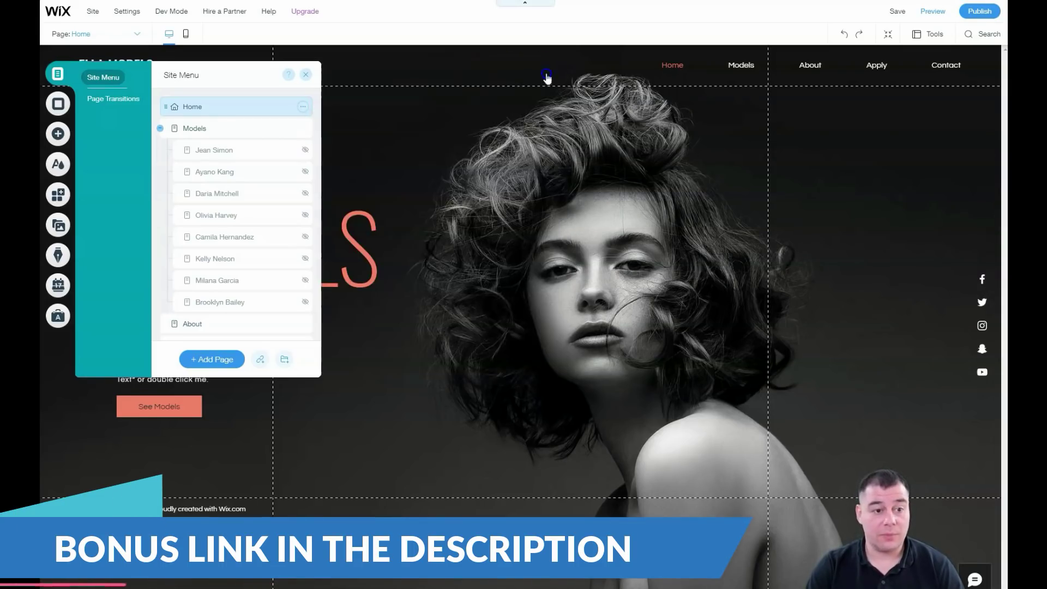
left_click(306, 77)
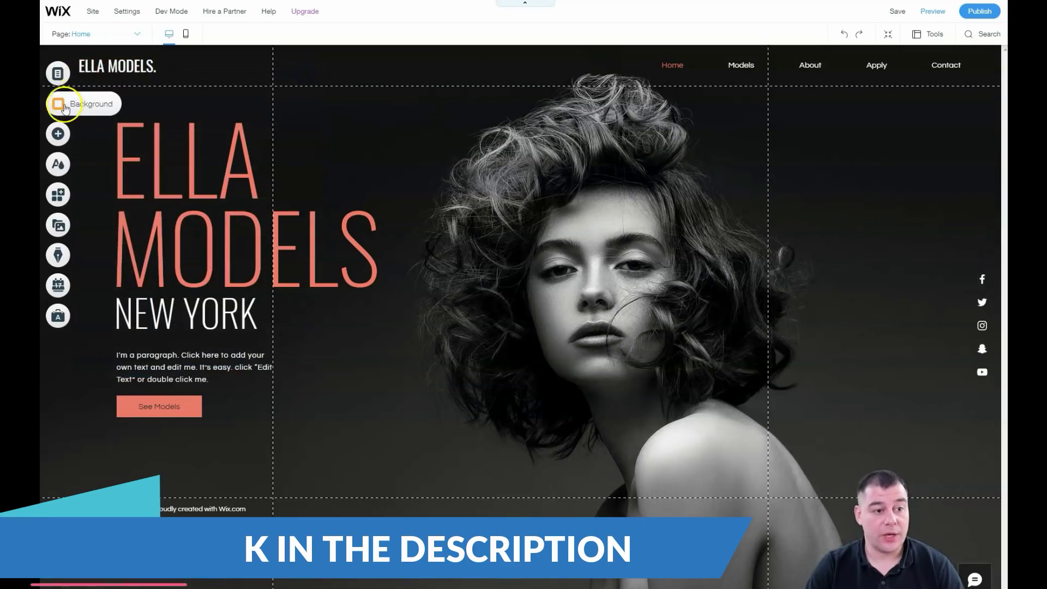
Try the tennis player image as the Home page background and replace it with the pale blue image of two entwined figures.
left_click(58, 105)
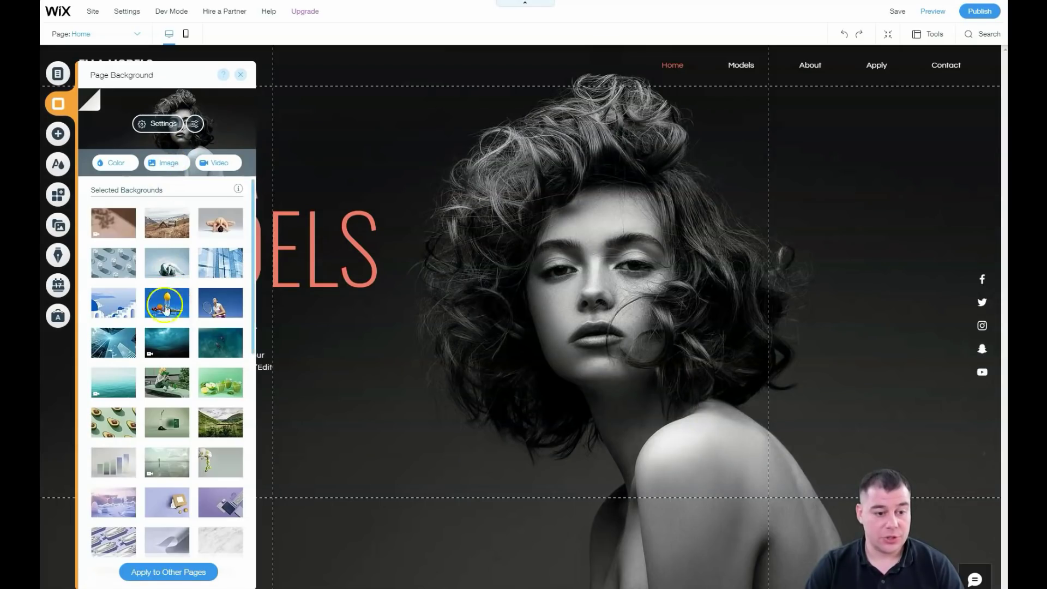
left_click(211, 307)
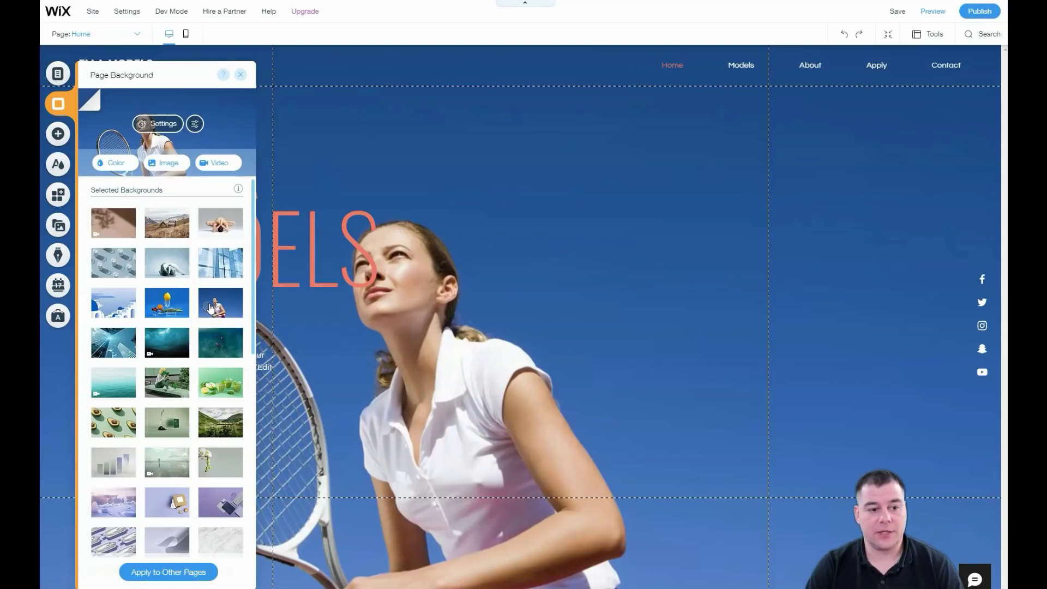
left_click(168, 267)
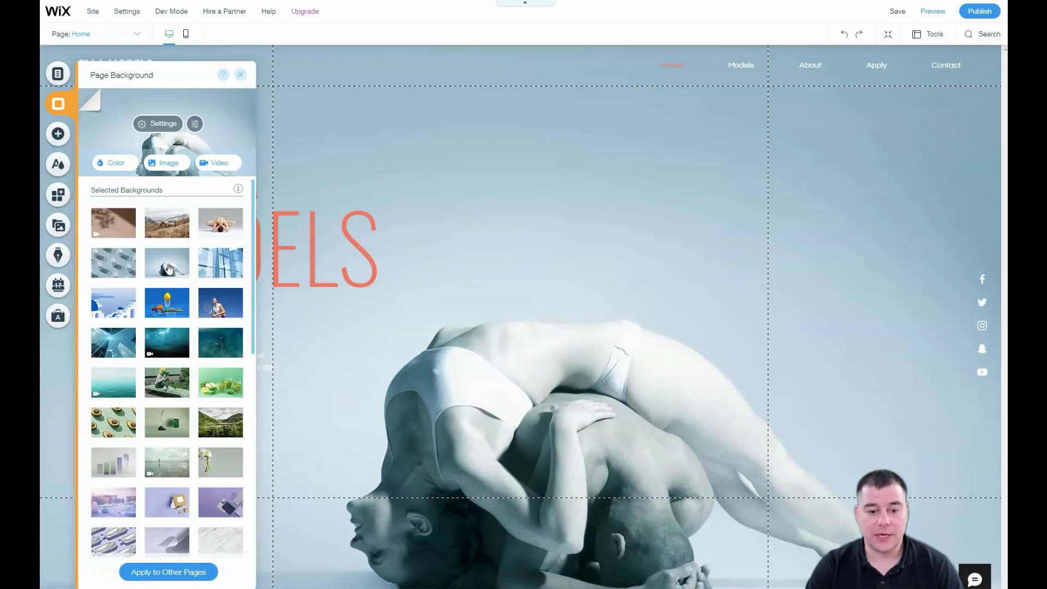
Browse the remaining Selected Backgrounds down to the dark images at the end of the collection.
left_click(136, 296)
scroll(136, 296, "down", 5)
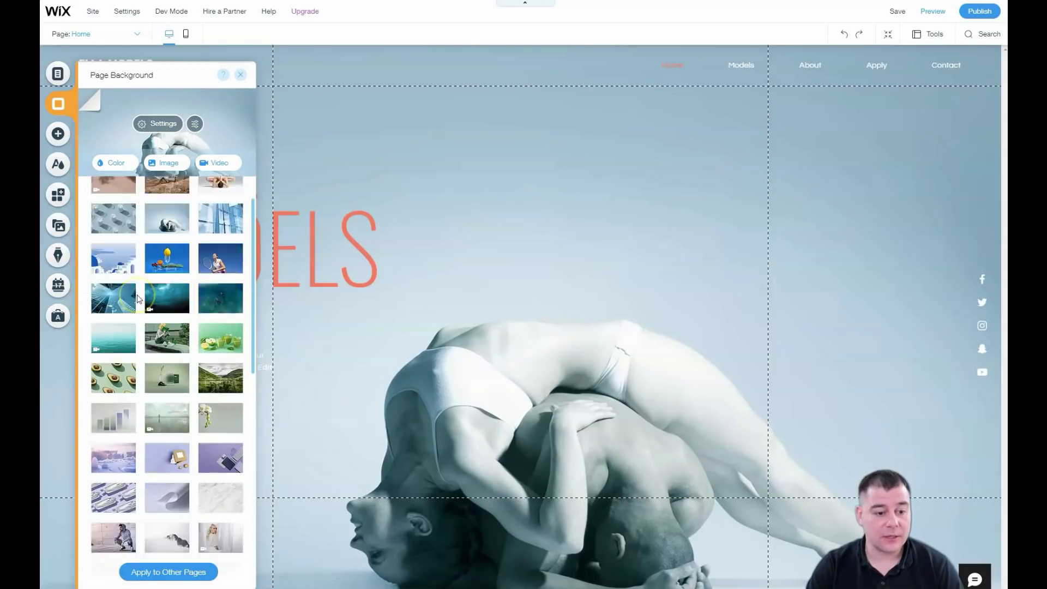
scroll(144, 322, "down", 3)
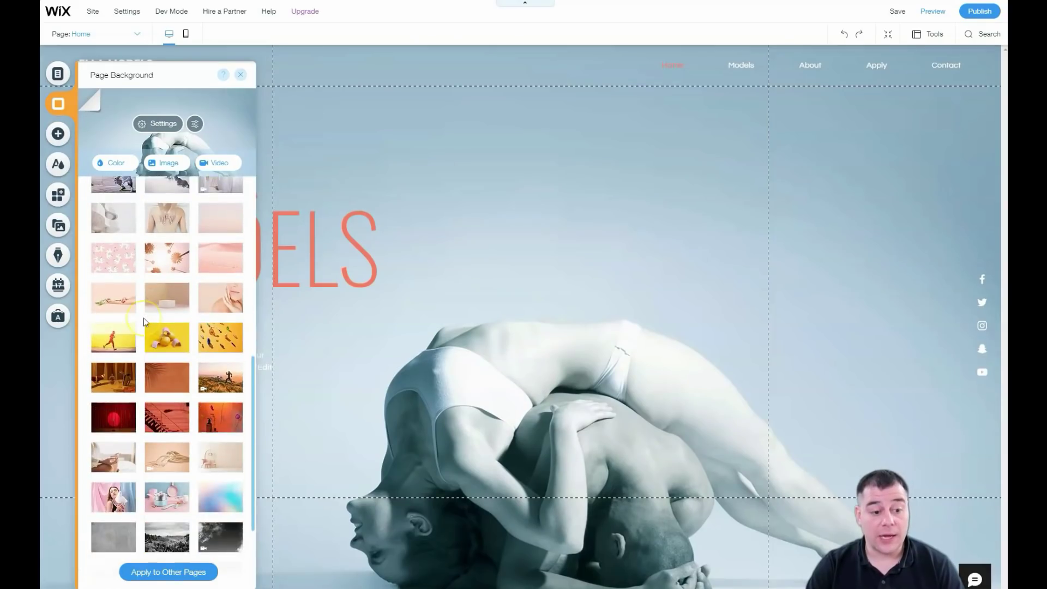
scroll(143, 318, "down", 3)
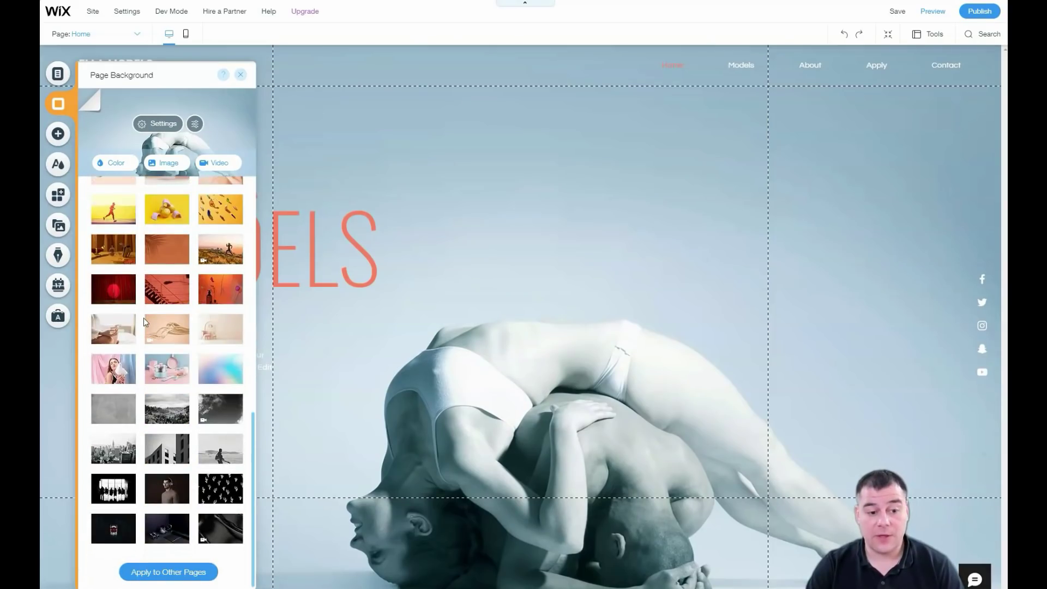
Try the Gentle Breeze Cinemagraph video and the back massage image as the Home page background.
scroll(145, 338, "up", 8)
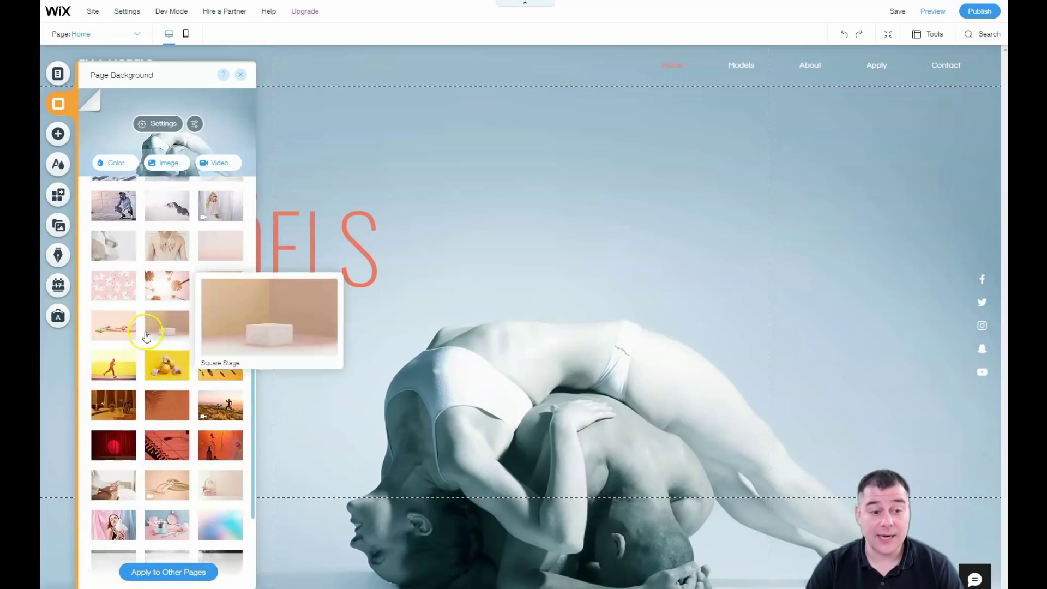
scroll(146, 338, "up", 3)
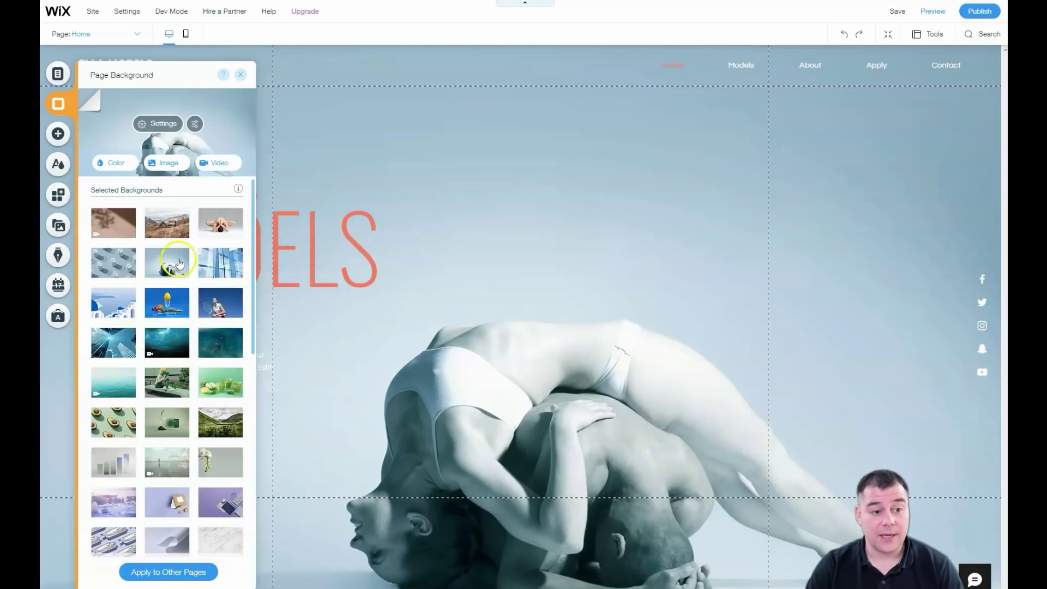
scroll(147, 417, "down", 12)
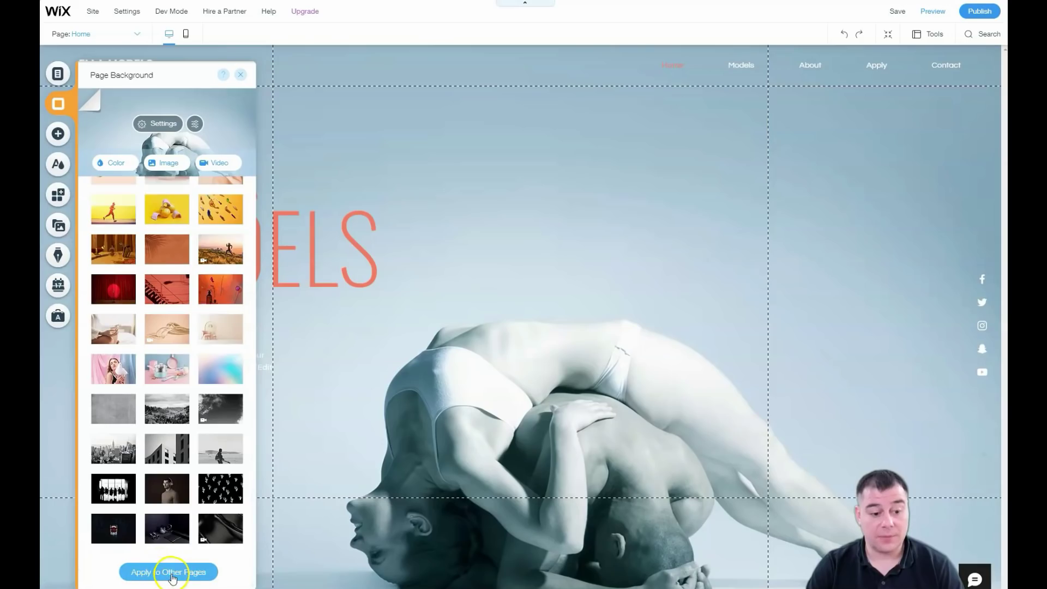
scroll(199, 338, "up", 5)
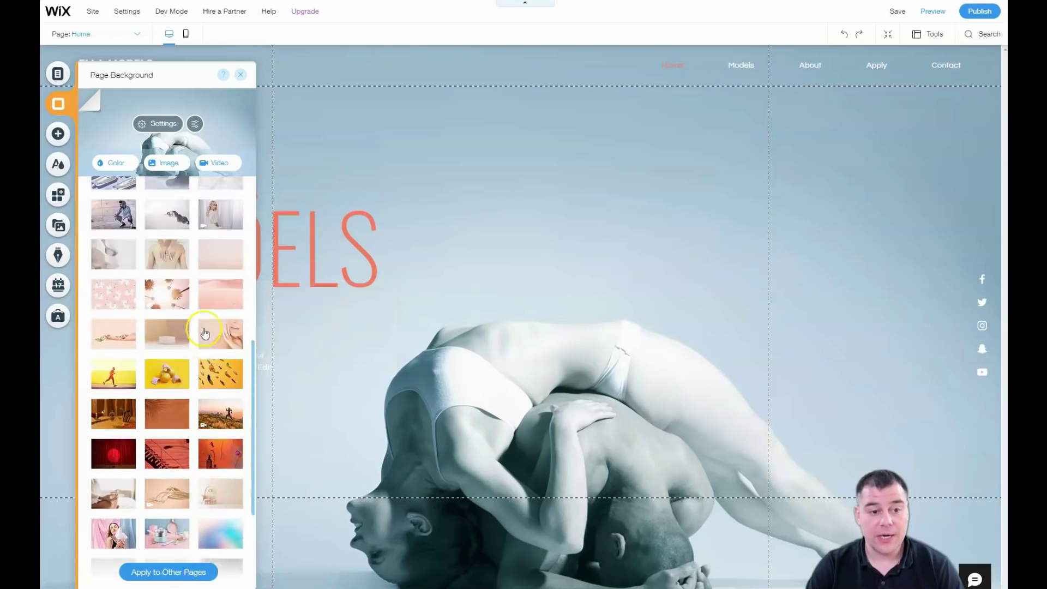
scroll(199, 341, "up", 1)
left_click(216, 401)
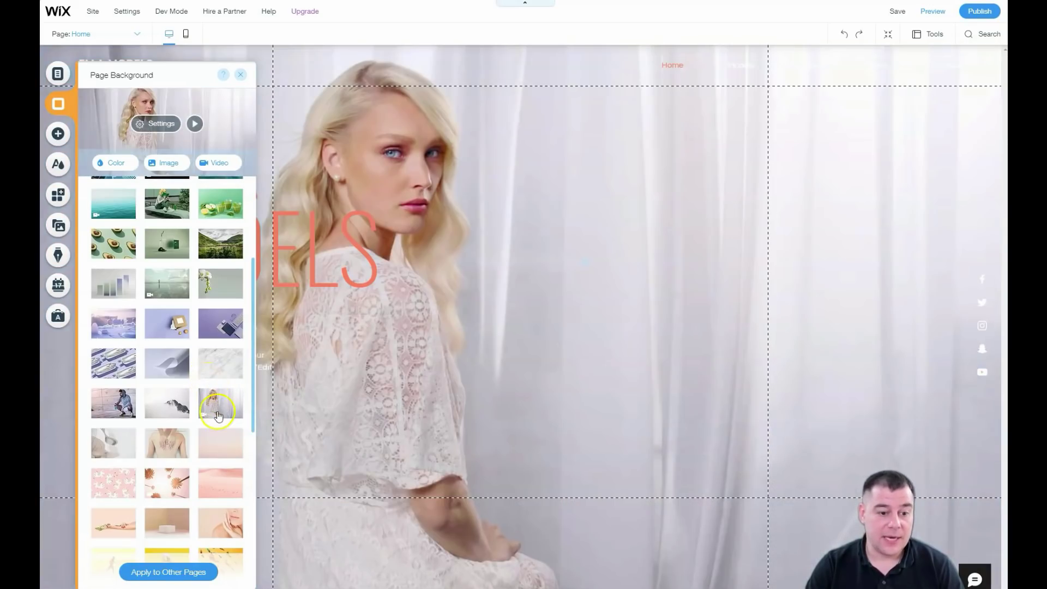
left_click(218, 404)
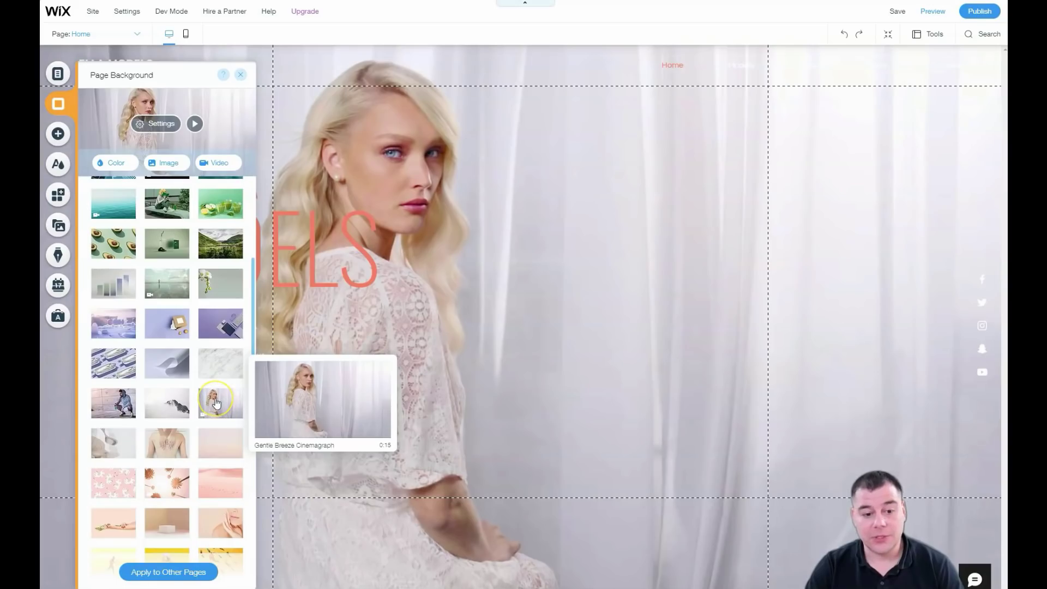
left_click(168, 443)
Set the Home page background to the grey image of the woman bowing forward in a yoga pose, and close the background settings.
scroll(167, 289, "up", 3)
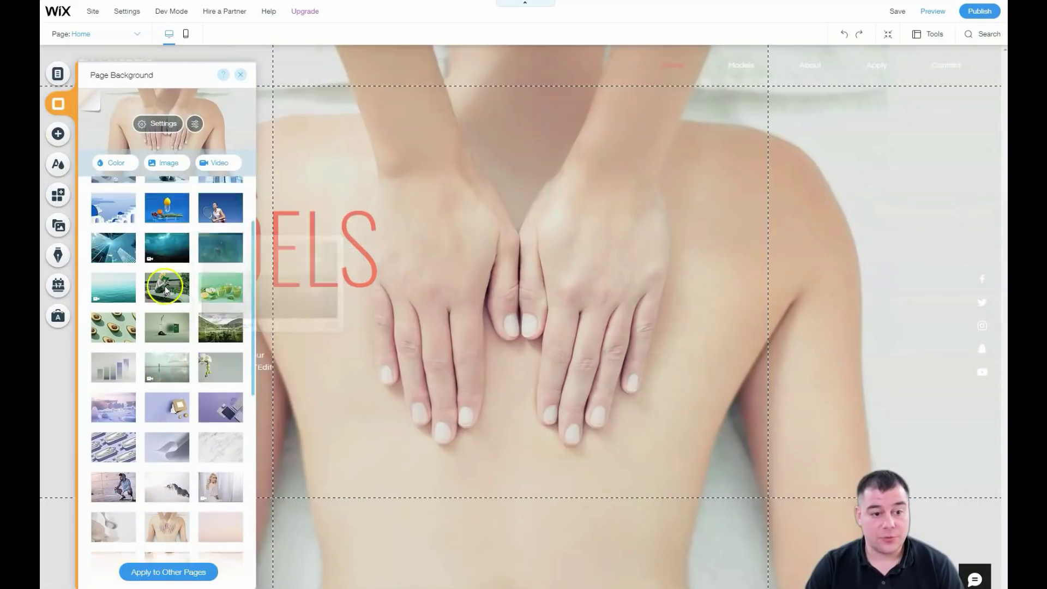
left_click(195, 302)
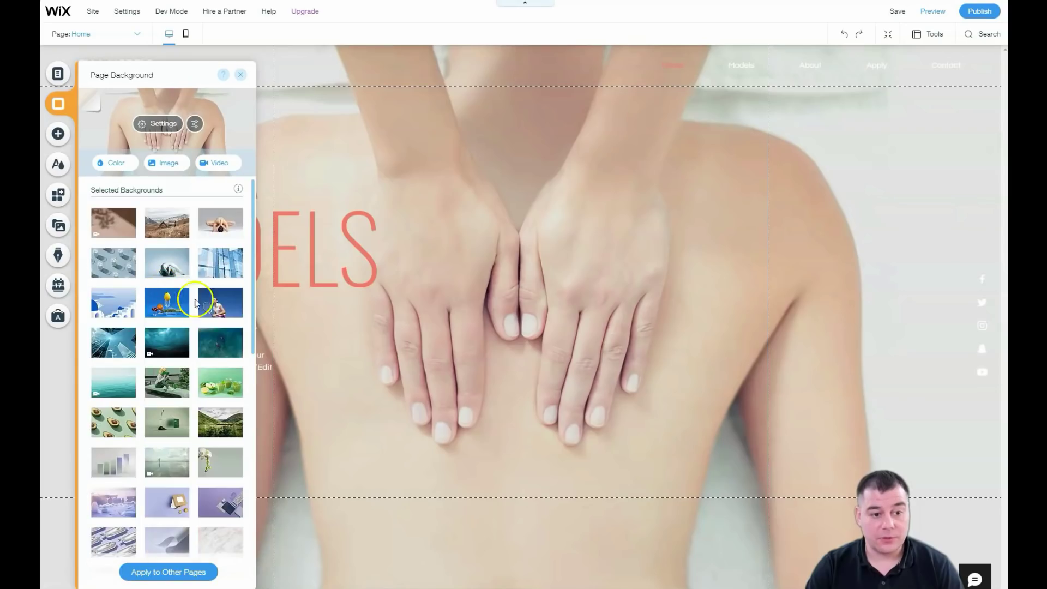
left_click(217, 229)
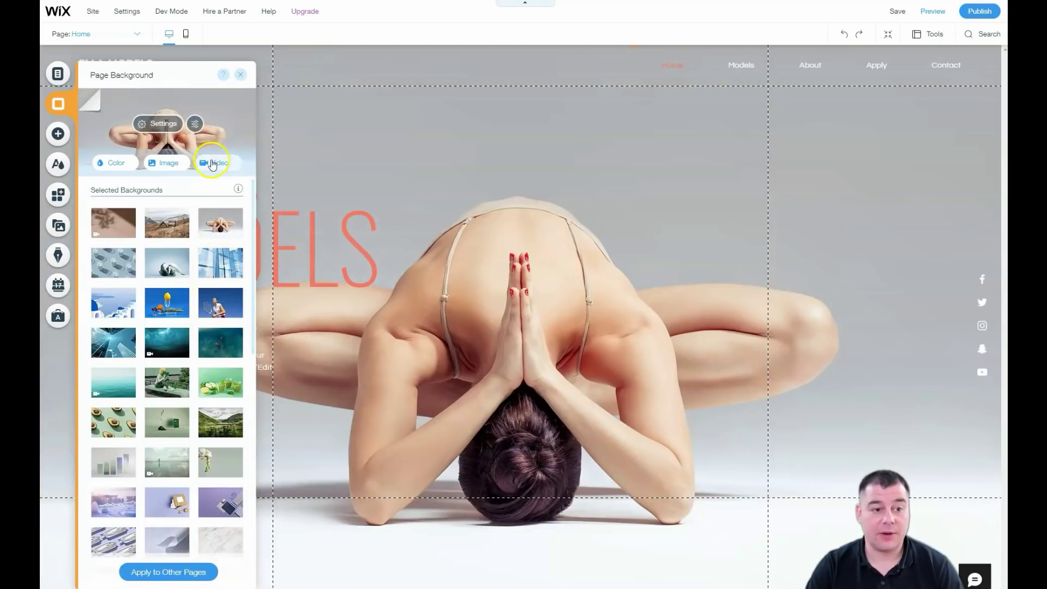
left_click(240, 78)
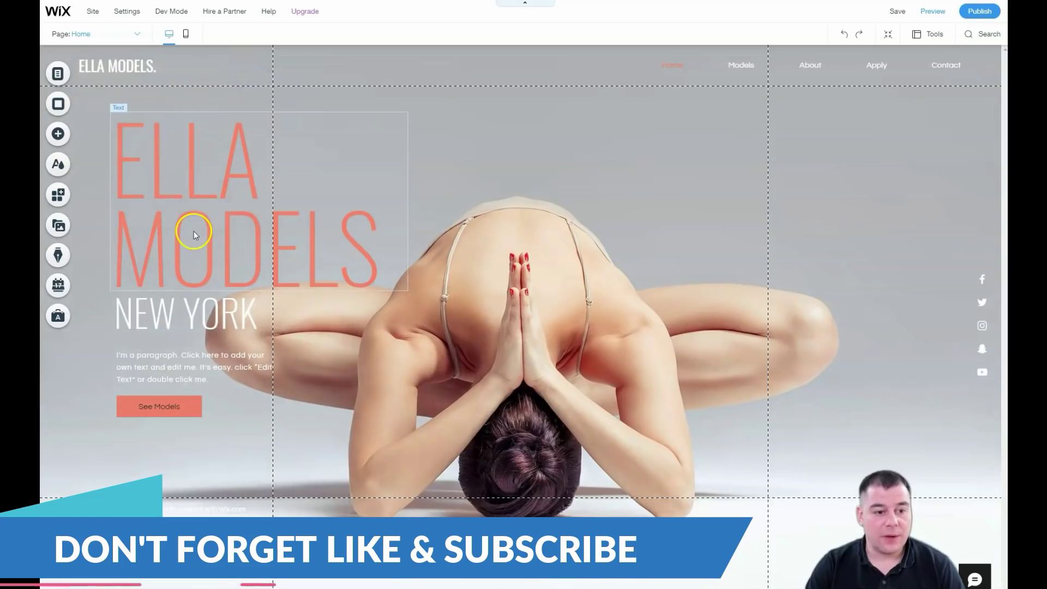
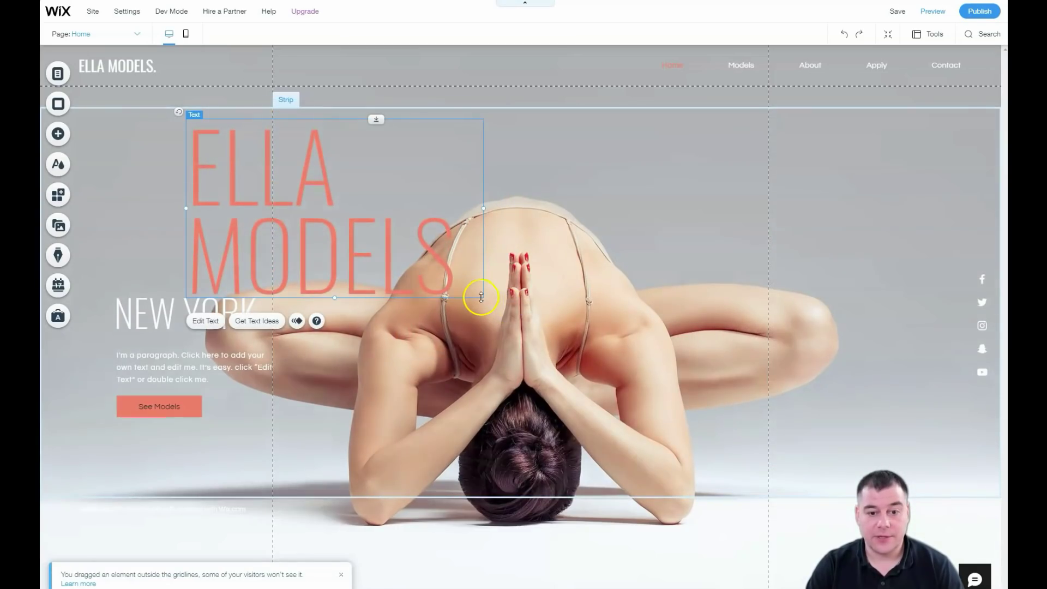
Widen the large ELLA MODELS title's text box to about 661 px and reduce the title's font size to less than half.
left_click_drag(440, 208, 519, 202)
left_click_drag(355, 259, 355, 259)
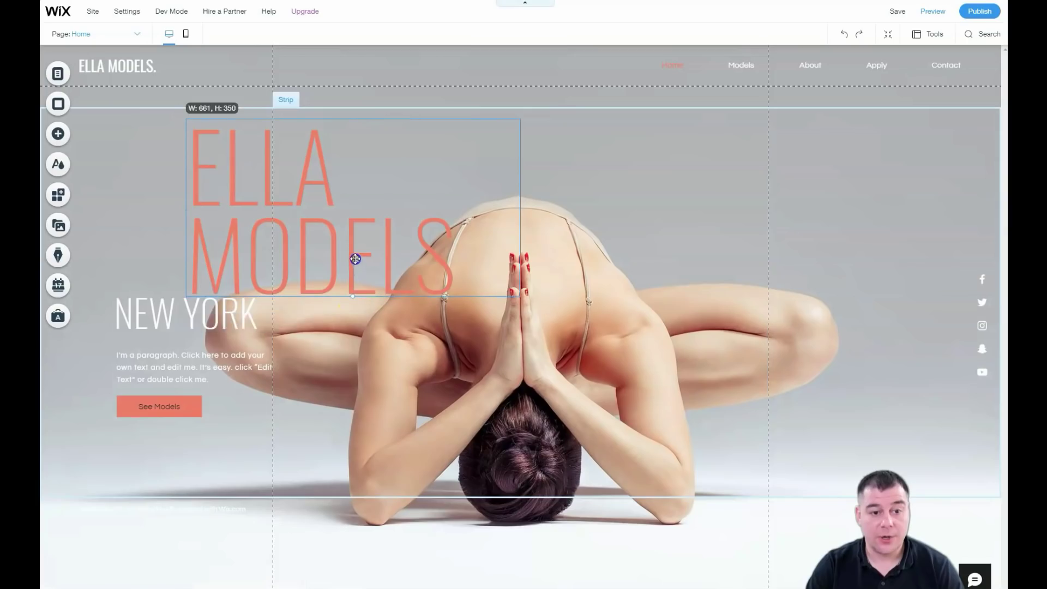
double_click(307, 252)
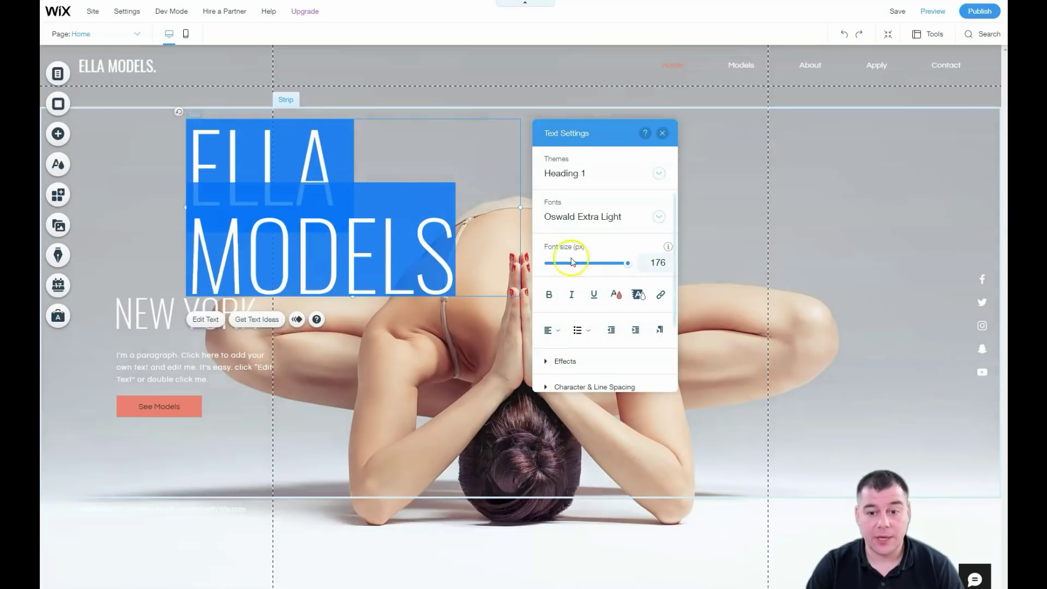
left_click_drag(630, 262, 582, 264)
left_click(459, 183)
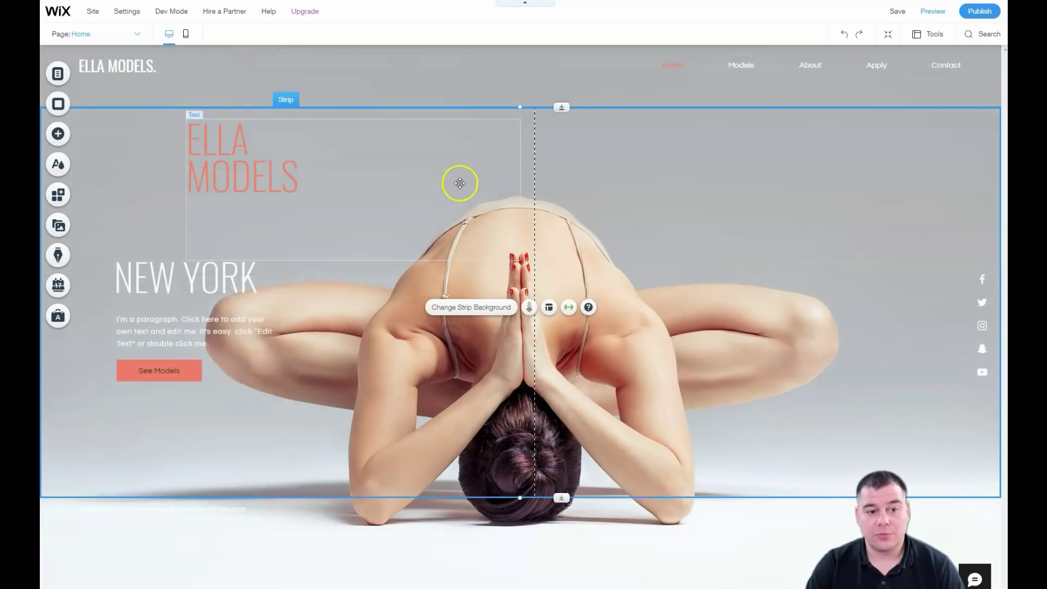
Narrow and shorten the ELLA MODELS title's text box to fit closely around its two lines of text.
left_click(431, 234)
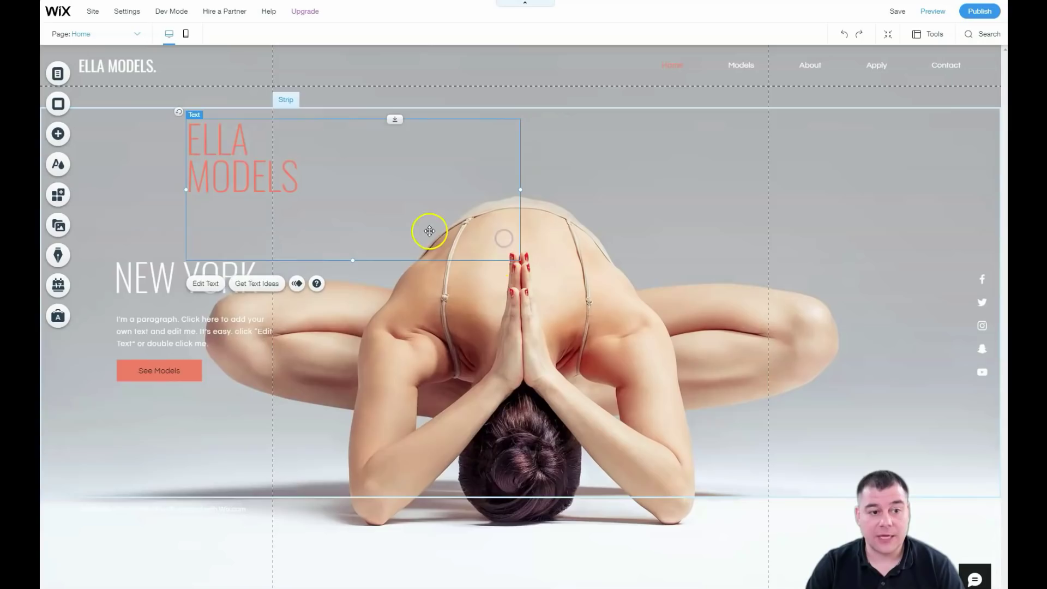
left_click_drag(520, 188, 324, 184)
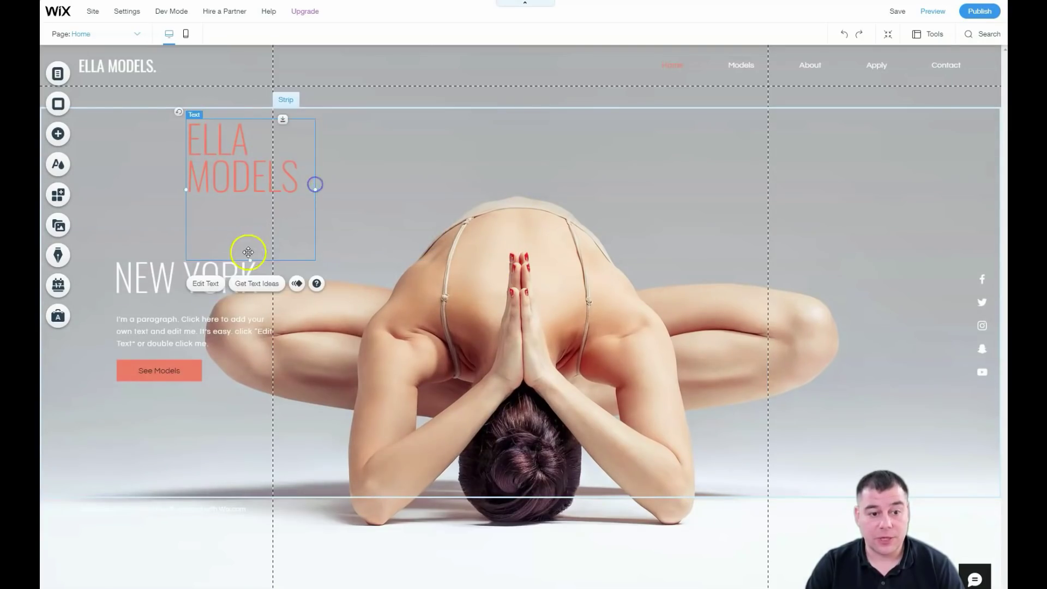
left_click_drag(247, 260, 257, 202)
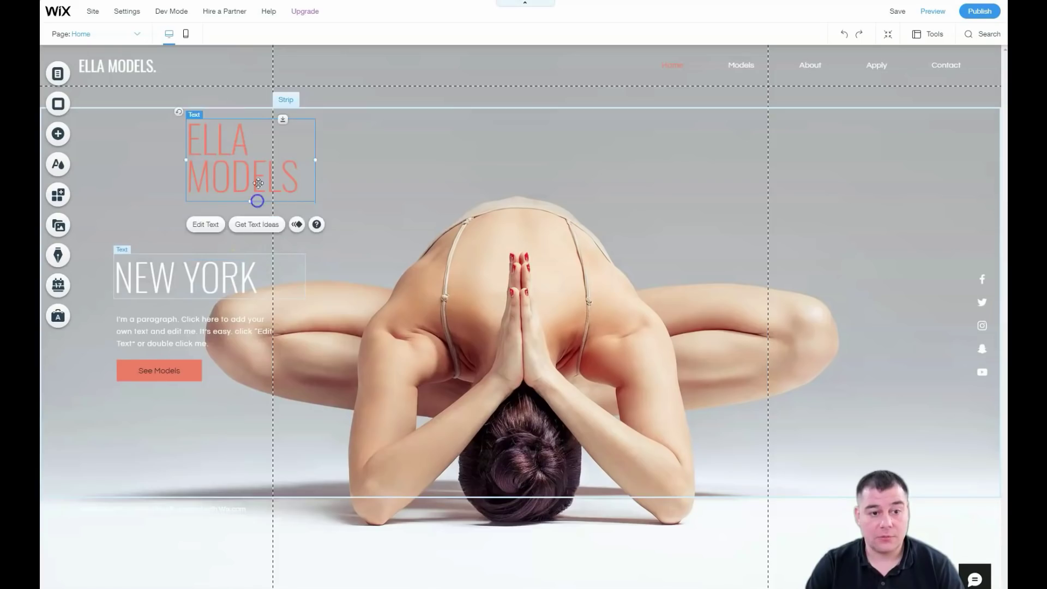
Move the ELLA MODELS title directly above the NEW YORK heading, aligned with that heading's left edge.
left_click_drag(237, 167, 340, 182)
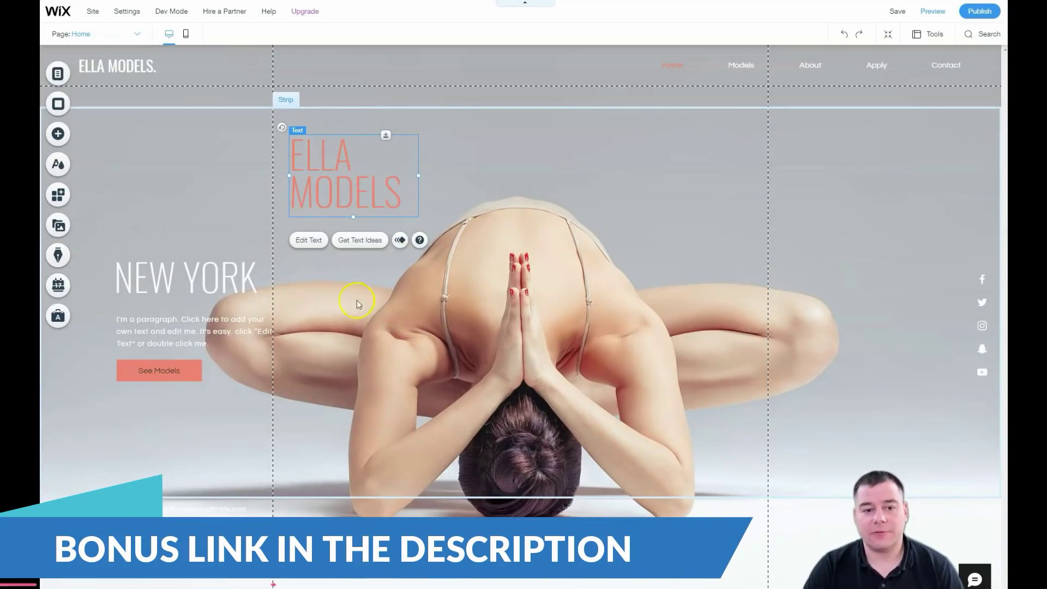
left_click(341, 194)
left_click_drag(330, 177, 157, 208)
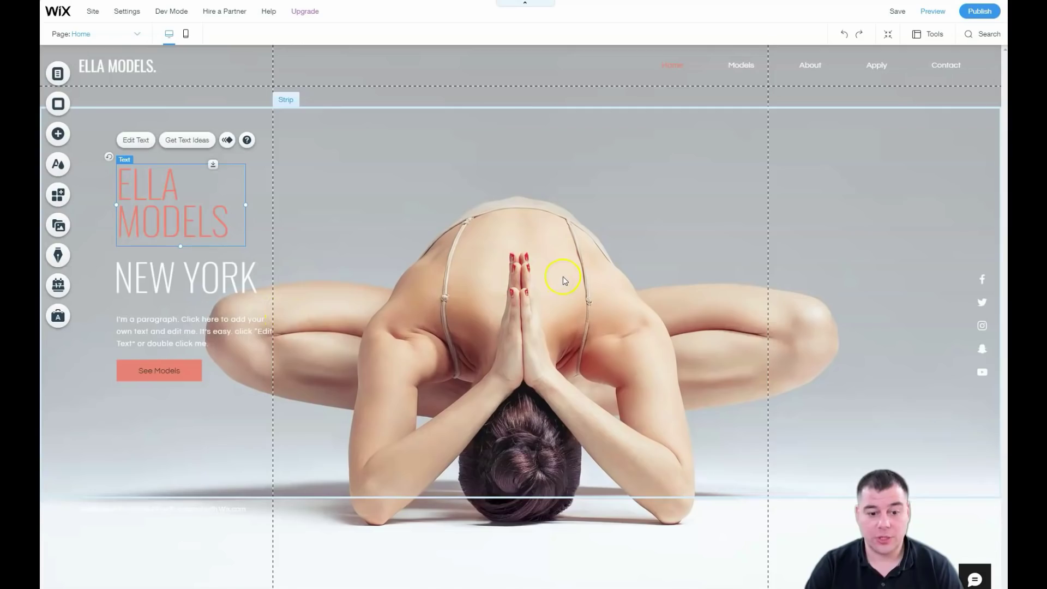
Look through the strip design categories and add the Meet The Team strip with three round portraits to the Home page.
left_click(58, 135)
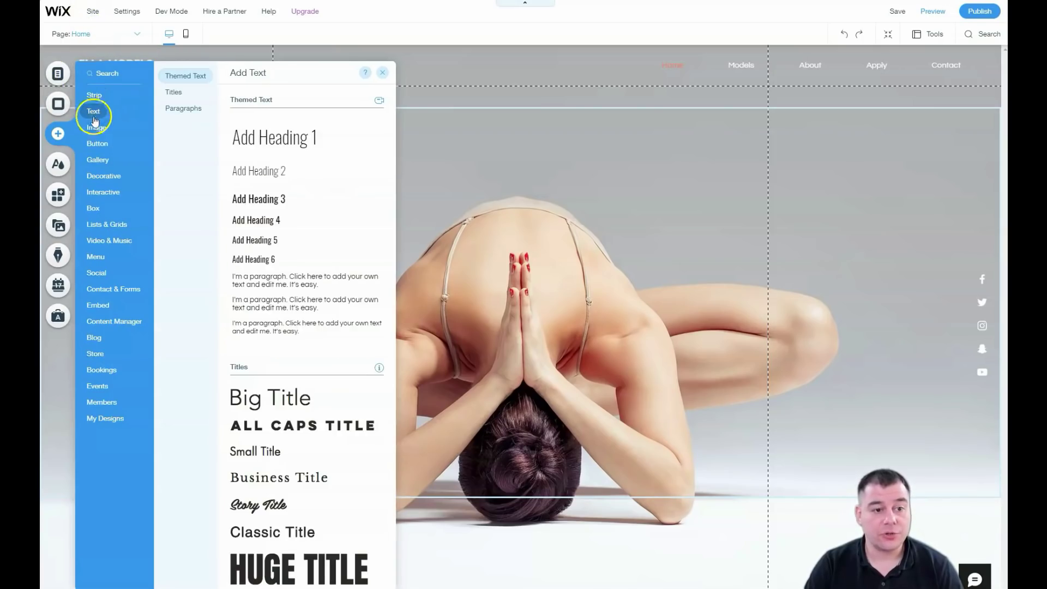
mouse_move(97, 128)
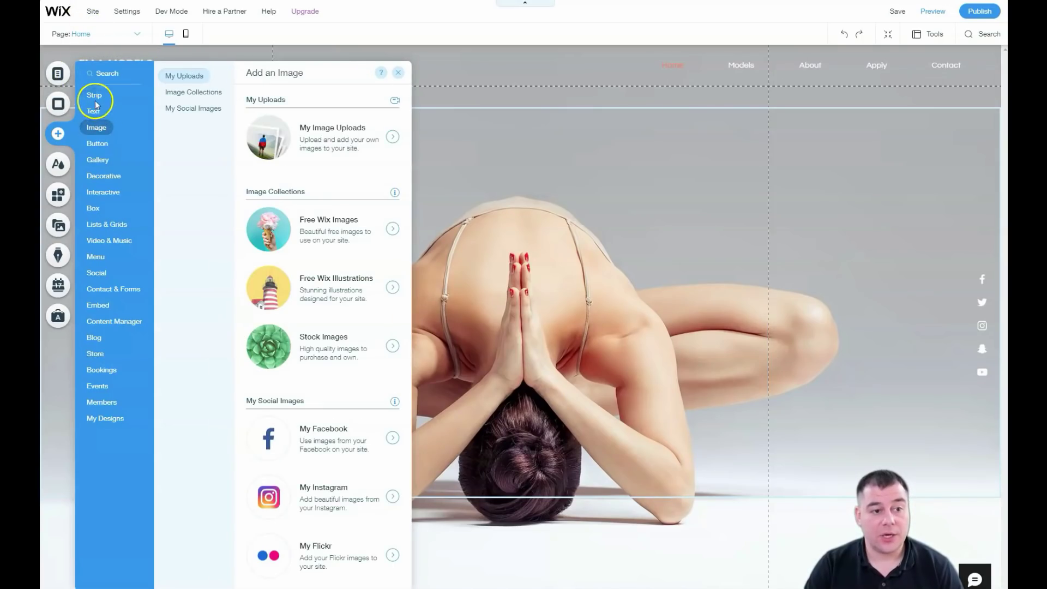
mouse_move(95, 99)
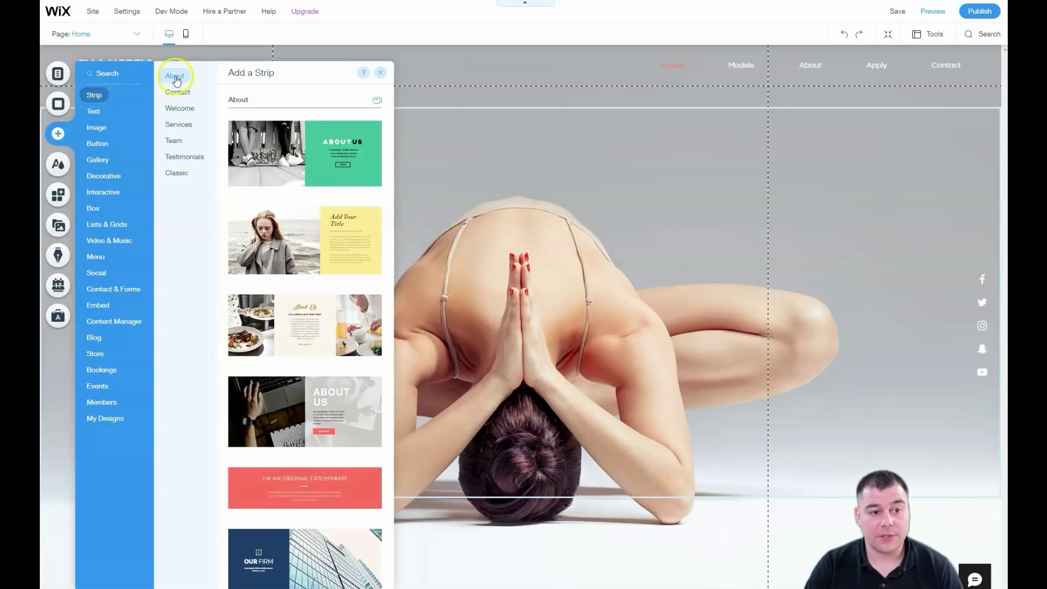
left_click(175, 93)
left_click(173, 109)
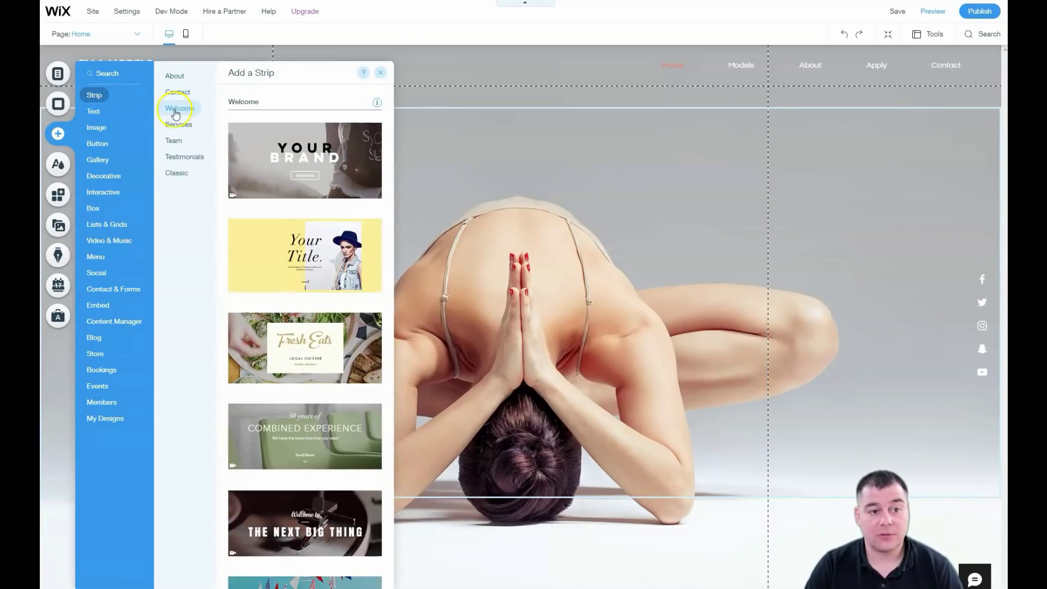
left_click(174, 126)
left_click(174, 141)
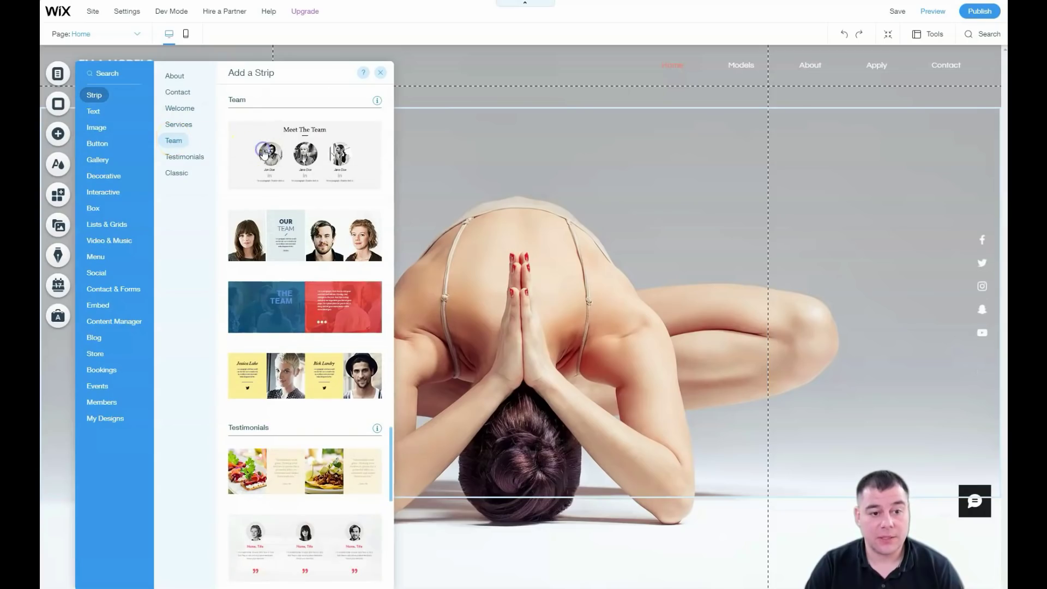
left_click(263, 153)
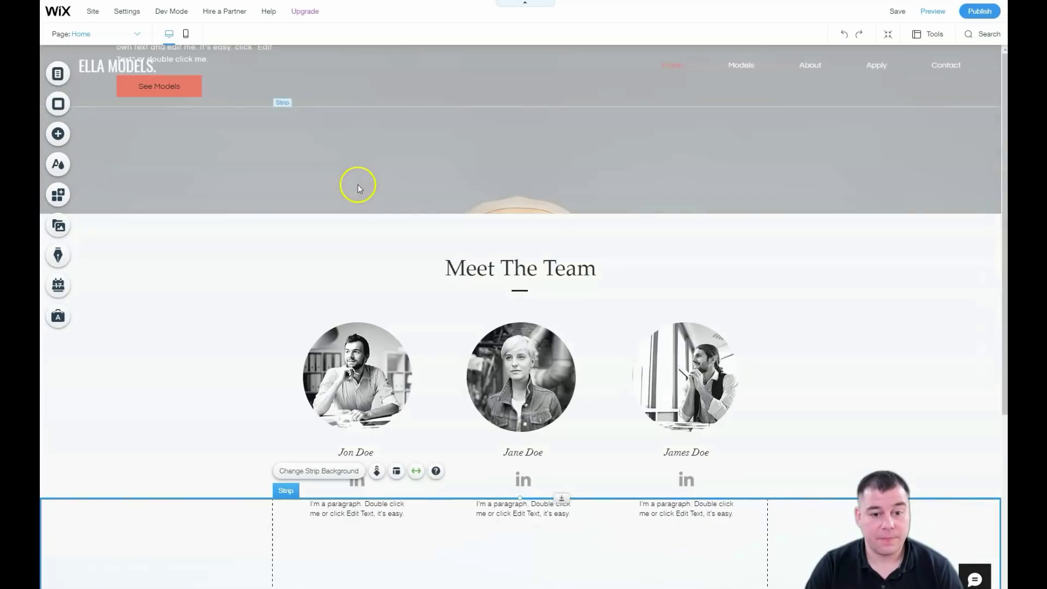
Shorten the Meet The Team strip from its upper edge to a height of about 609 px.
scroll(491, 313, "up", 5)
scroll(502, 297, "down", 5)
scroll(502, 297, "up", 5)
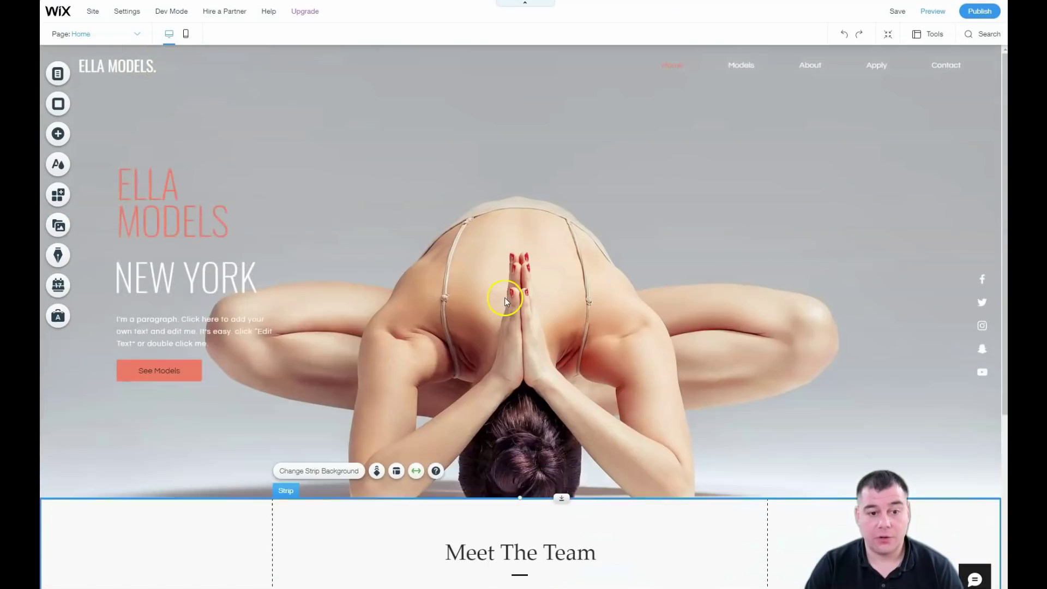
scroll(503, 297, "down", 5)
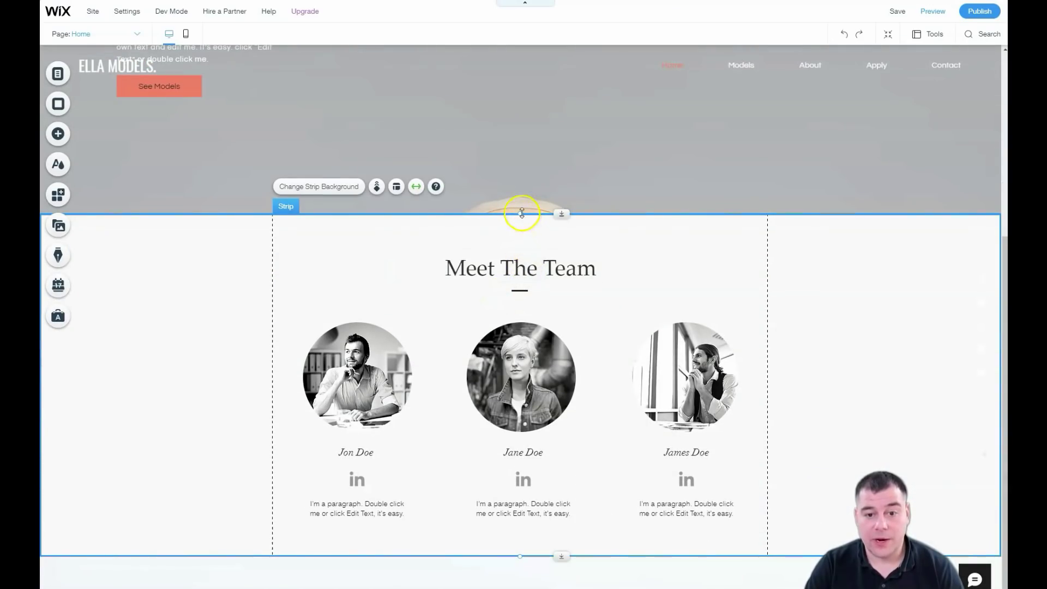
left_click_drag(526, 214, 530, 316)
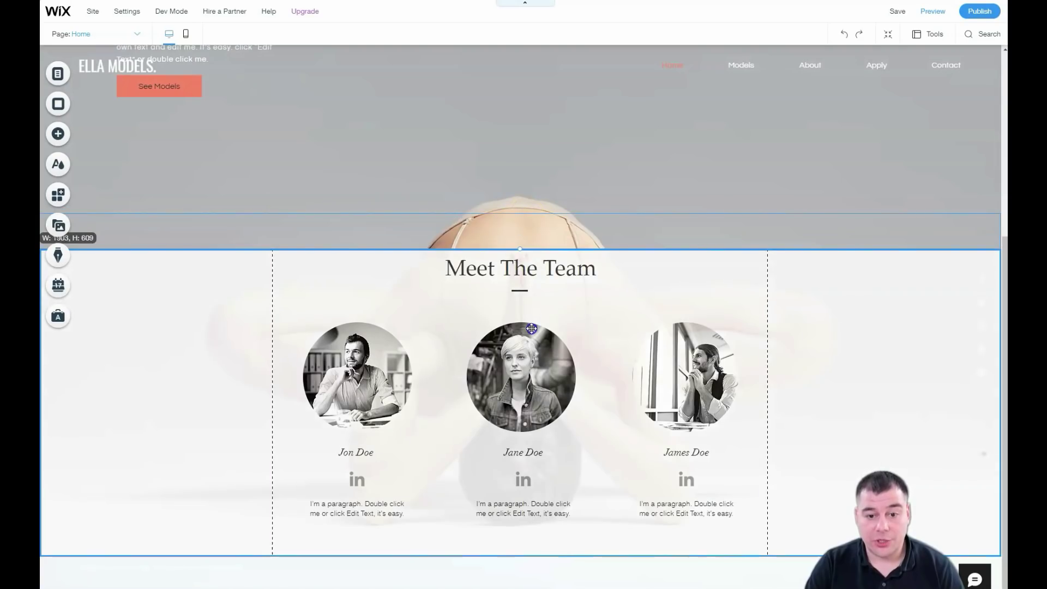
Examine how the Meet The Team strip moves over the yoga pose background across the length of the Home page.
scroll(561, 312, "up", 1)
scroll(559, 308, "up", 5)
scroll(559, 308, "down", 5)
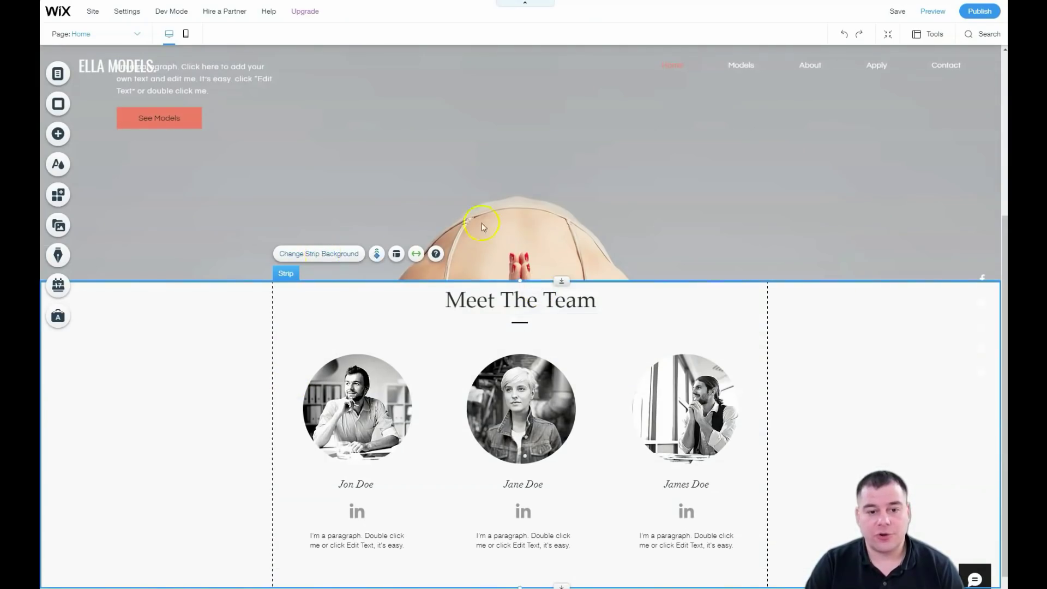
scroll(482, 226, "up", 5)
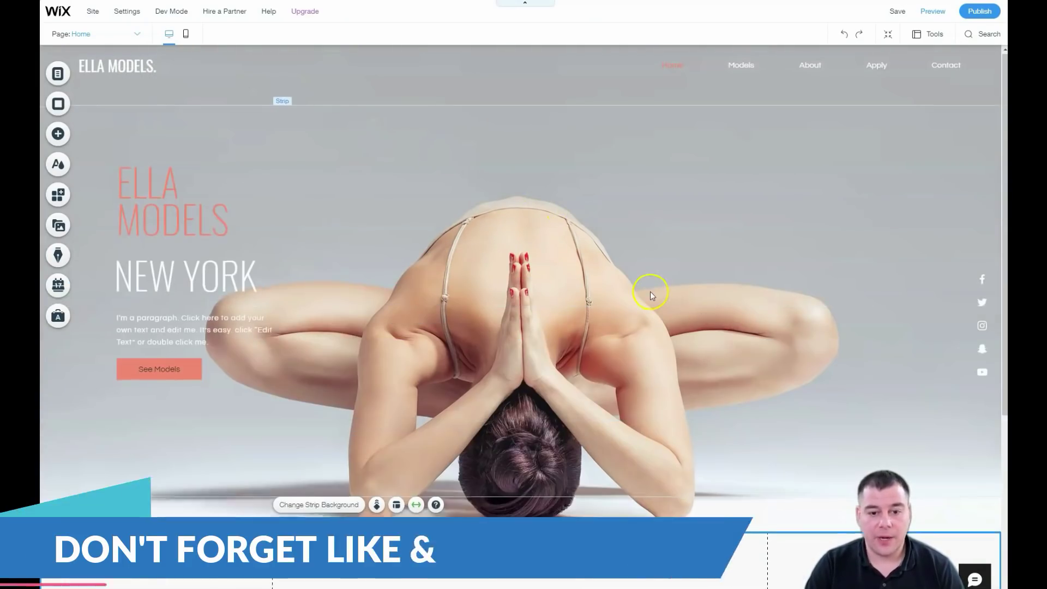
scroll(649, 290, "down", 2)
scroll(465, 205, "up", 2)
scroll(543, 240, "down", 4)
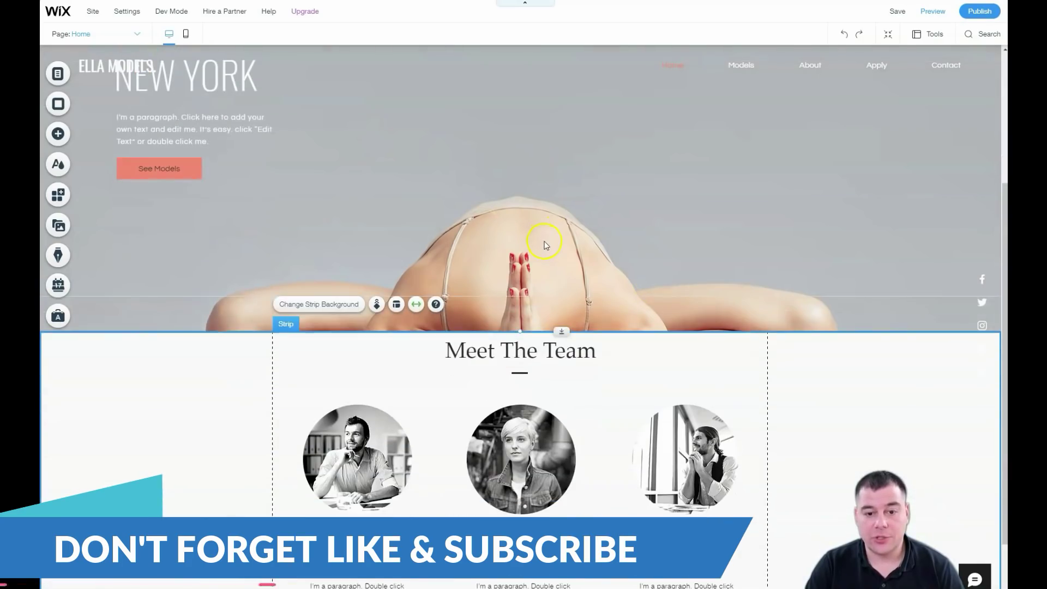
scroll(542, 241, "up", 3)
scroll(542, 241, "down", 4)
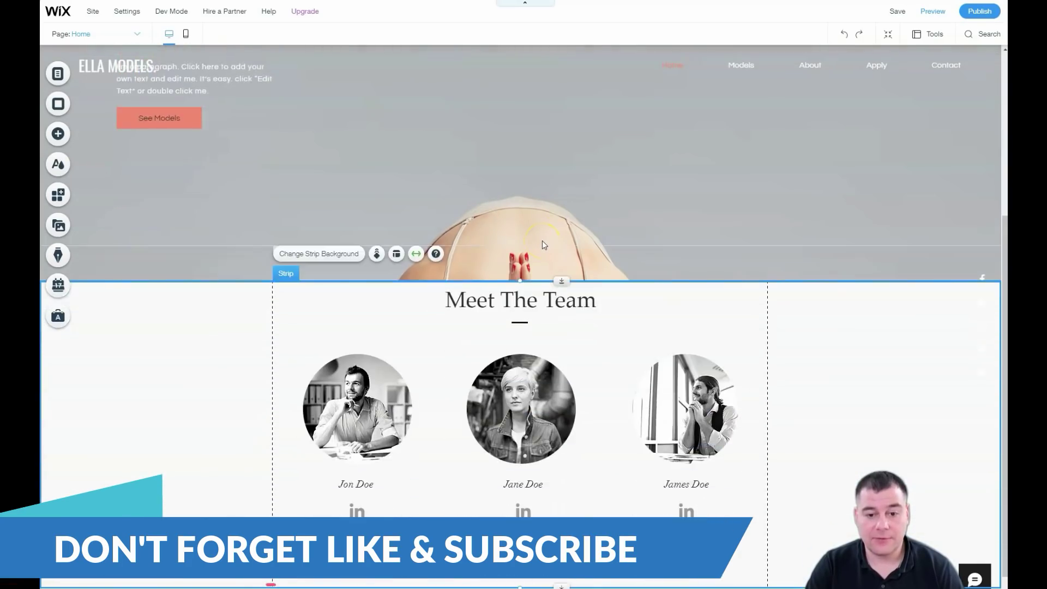
scroll(542, 241, "up", 5)
scroll(533, 227, "down", 5)
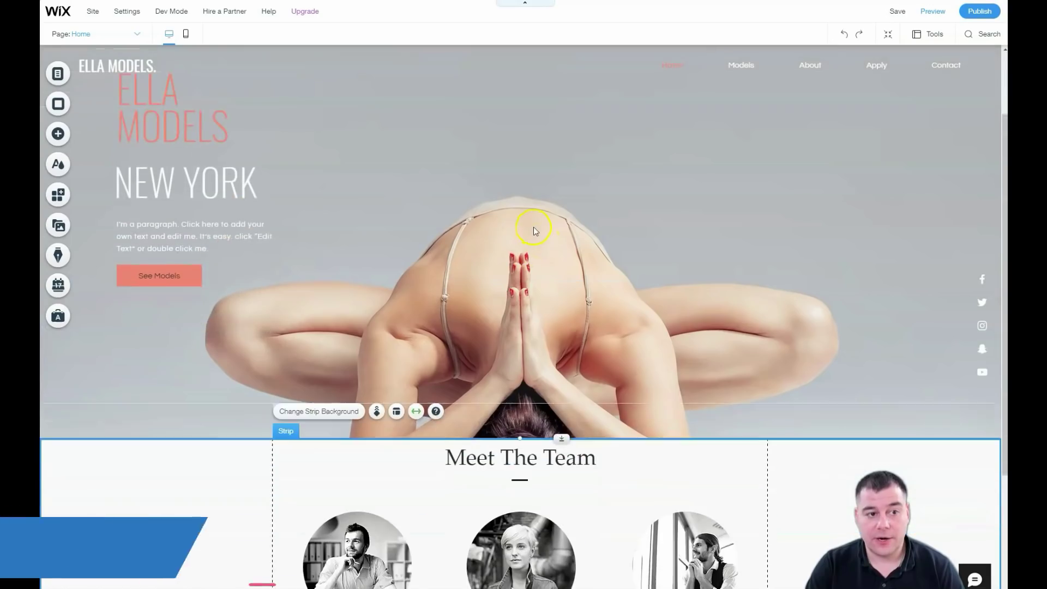
Try the yoga pose photo as the background of the Meet The Team strip.
scroll(541, 212, "down", 1)
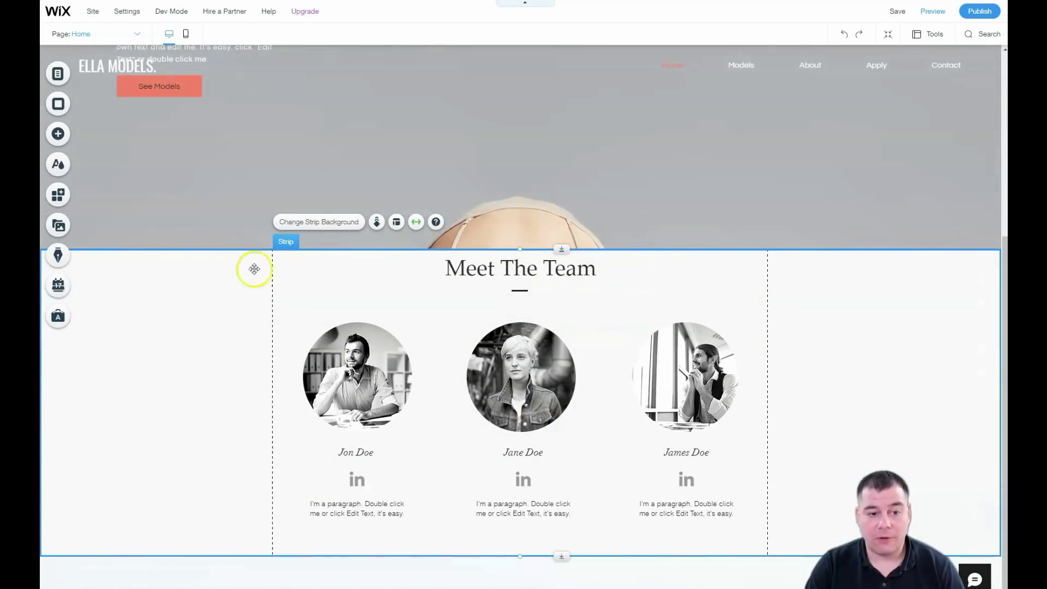
left_click(308, 223)
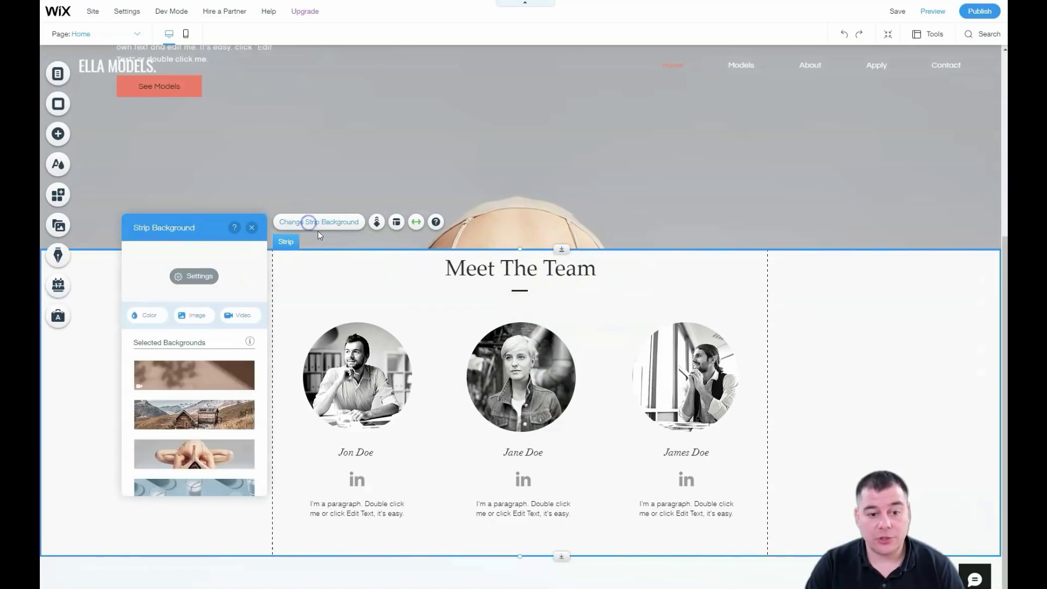
left_click(194, 453)
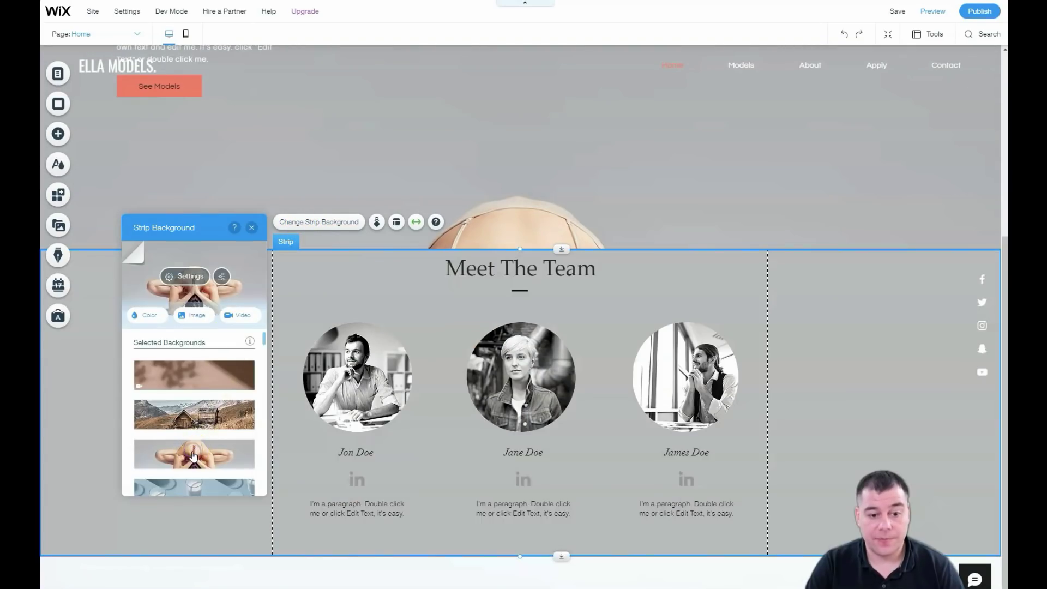
scroll(473, 378, "up", 2)
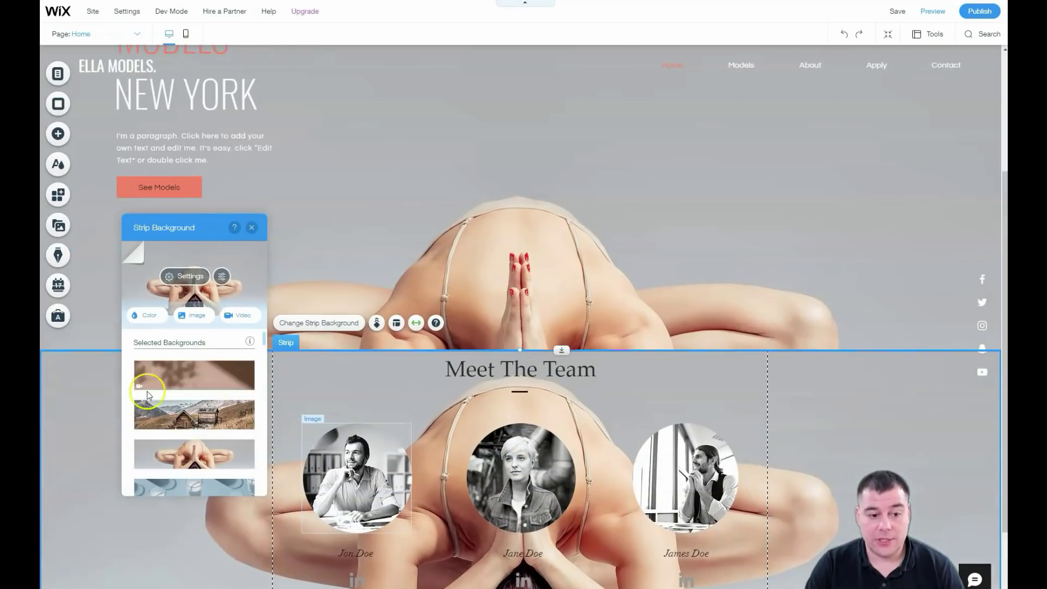
Set the Meet The Team strip's background to the image of hands in a meditation gesture from the selected backgrounds.
scroll(201, 392, "down", 2)
mouse_move(210, 396)
scroll(207, 392, "down", 6)
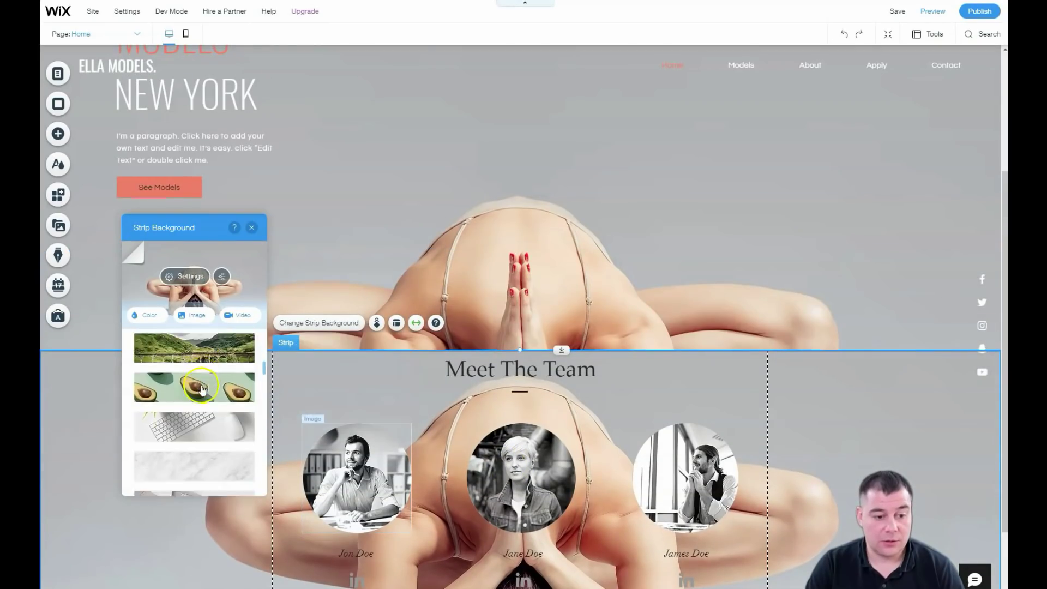
scroll(202, 389, "down", 3)
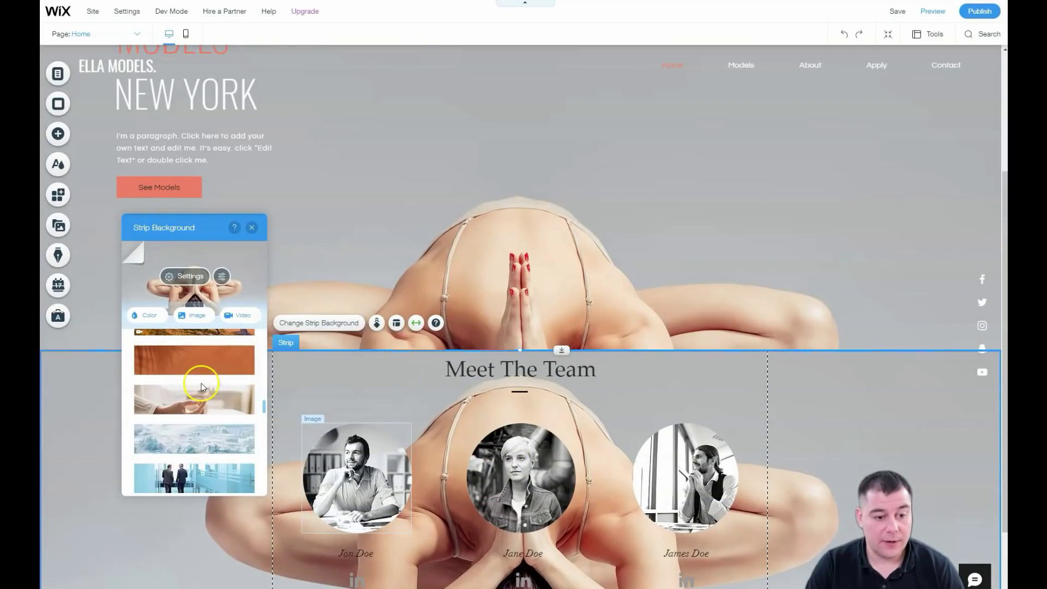
left_click(200, 389)
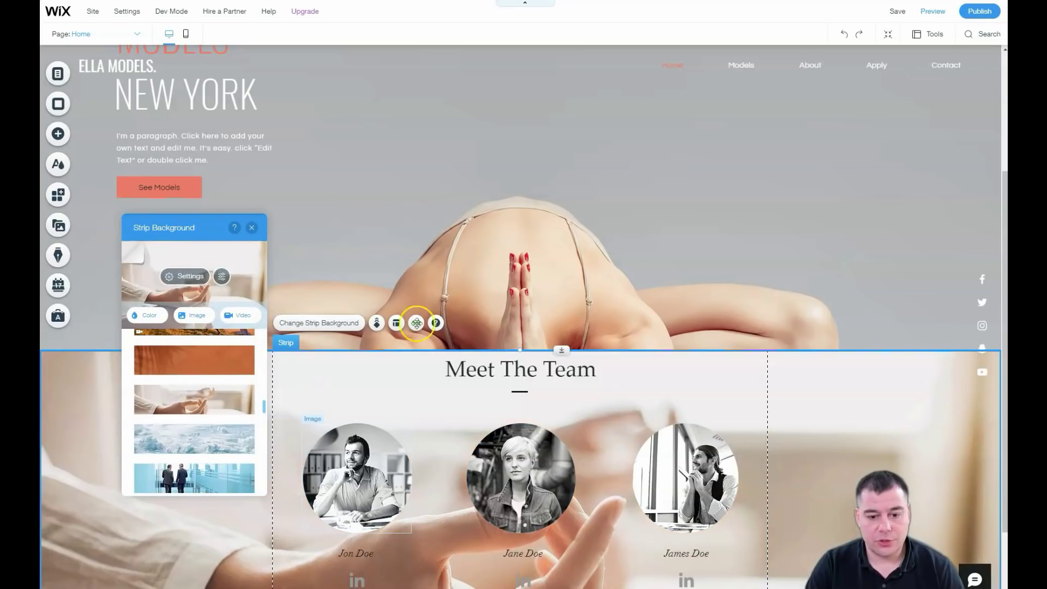
scroll(548, 234, "down", 2)
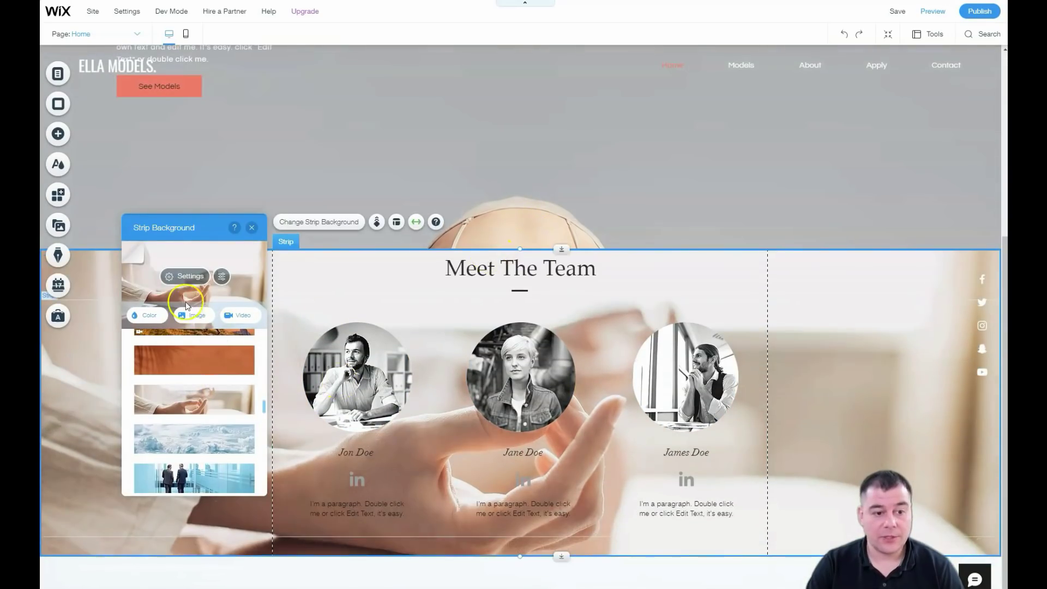
Set the colour behind the strip's background image to the dark grey theme colour #6E6D6D at 100% opacity.
left_click(178, 277)
left_click(218, 301)
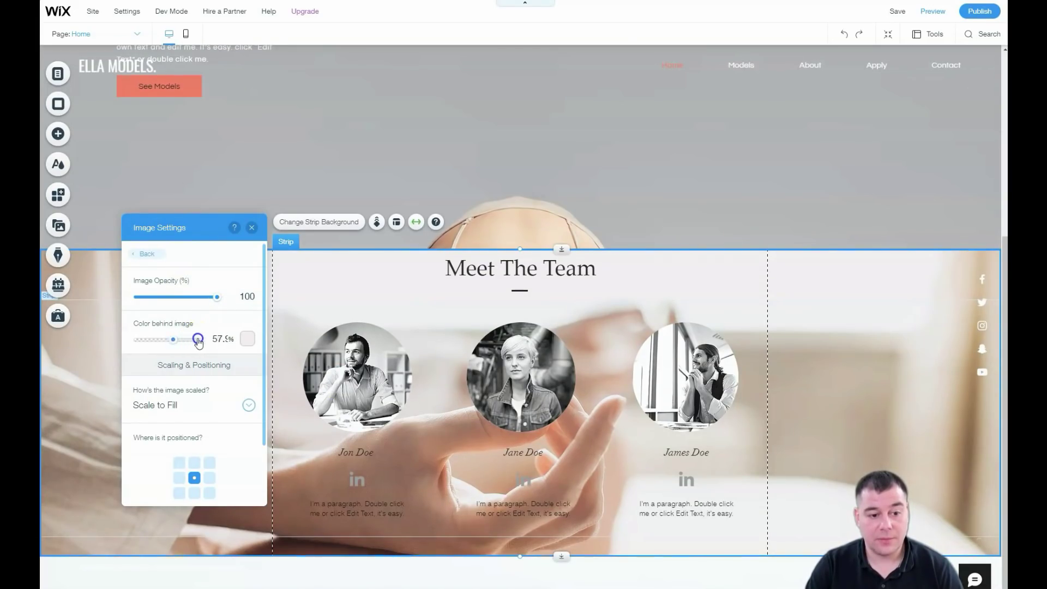
left_click(247, 339)
left_click(271, 395)
left_click(298, 393)
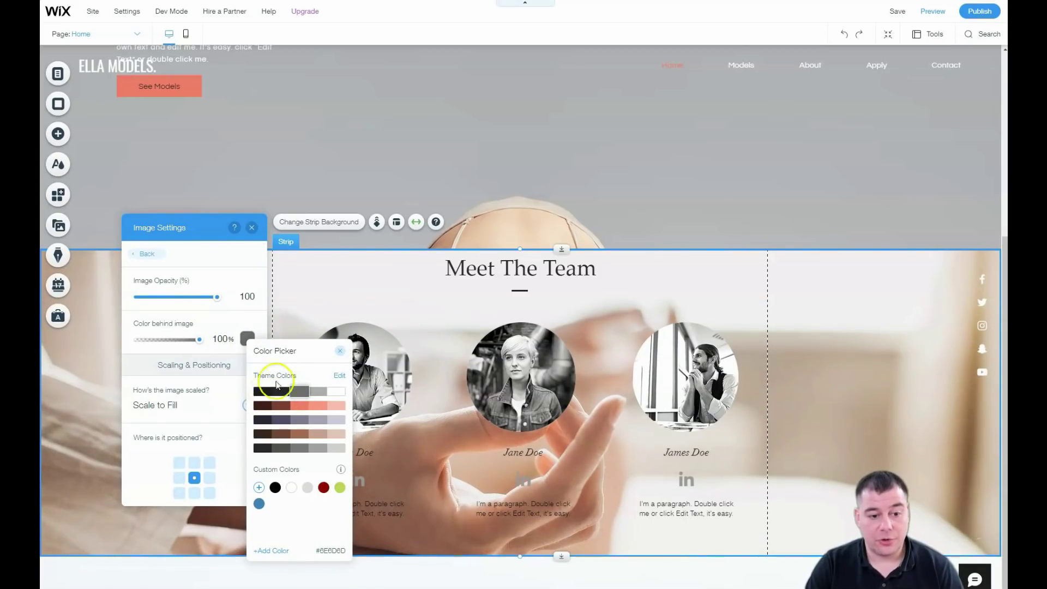
Set the strip background's image opacity to 57% and the opacity of the colour behind it to 95%.
left_click(177, 340)
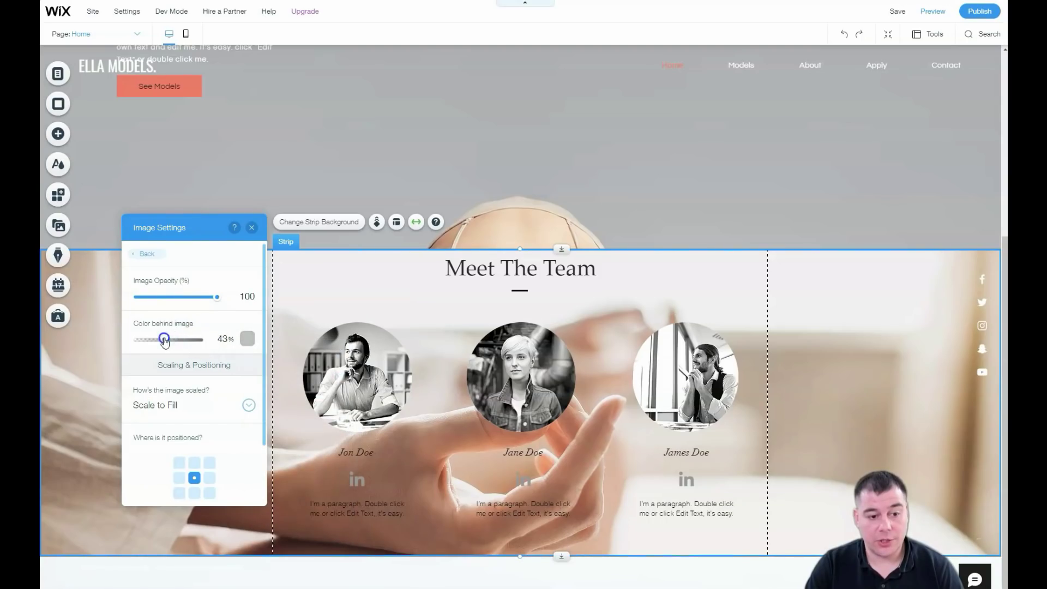
left_click_drag(175, 341, 188, 340)
left_click_drag(217, 297, 178, 297)
left_click_drag(188, 340, 201, 342)
mouse_move(176, 297)
left_mouse_down()
mouse_move(167, 299)
mouse_move(182, 298)
left_mouse_up()
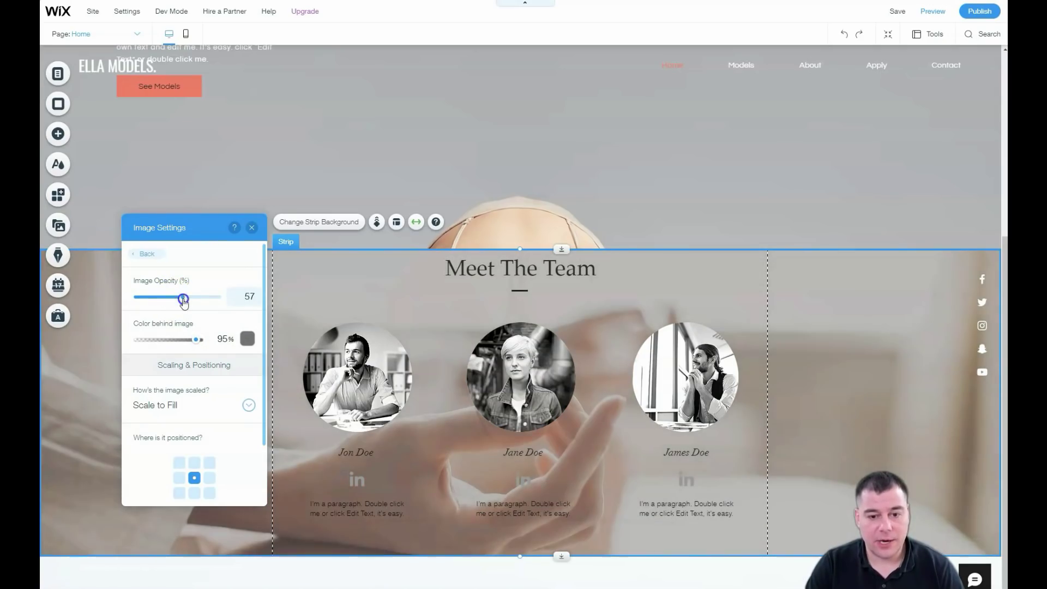
left_click(252, 228)
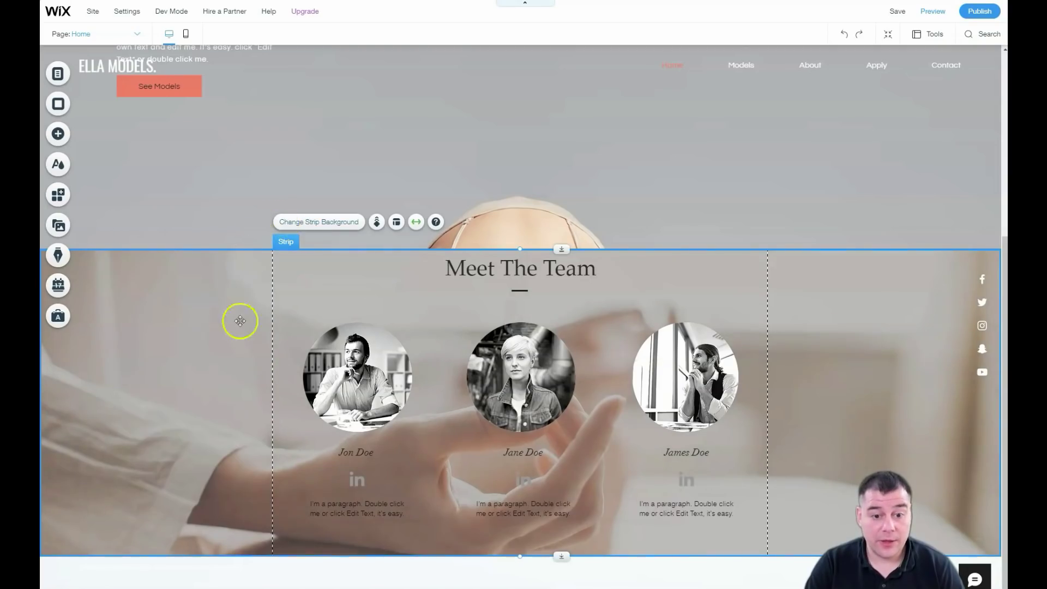
scroll(342, 394, "up", 5)
scroll(342, 394, "down", 5)
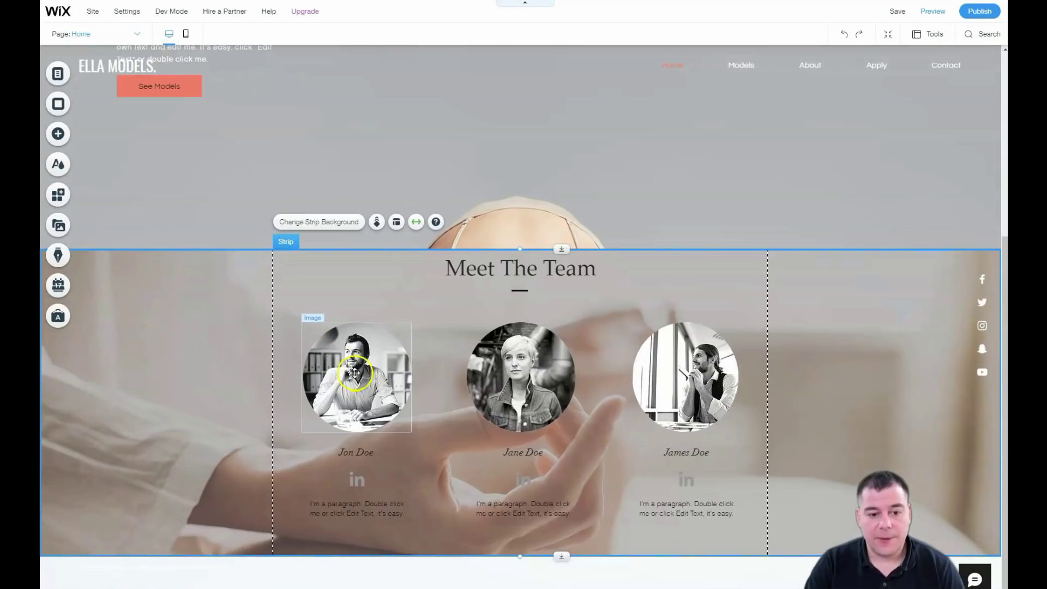
Try a rectangular themed frame on the first team portrait, and restore its round frame.
left_click(355, 373)
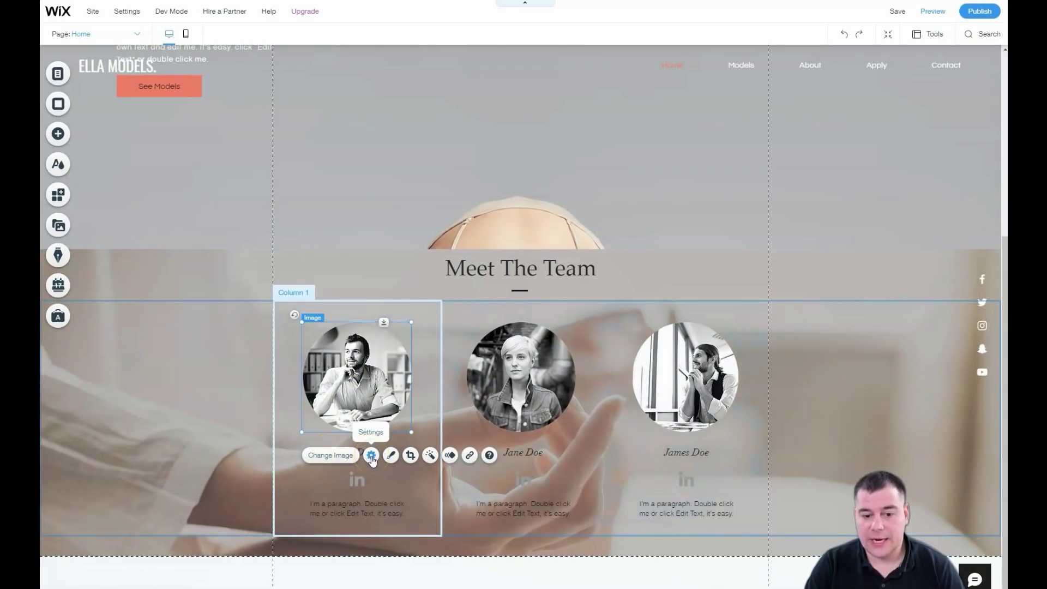
left_click(390, 456)
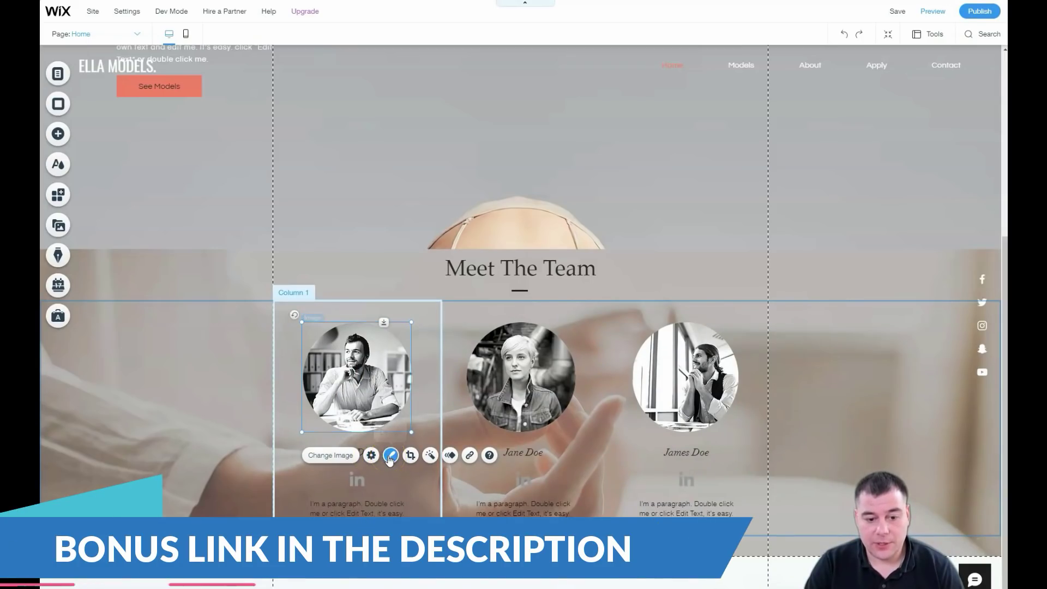
left_click(473, 224)
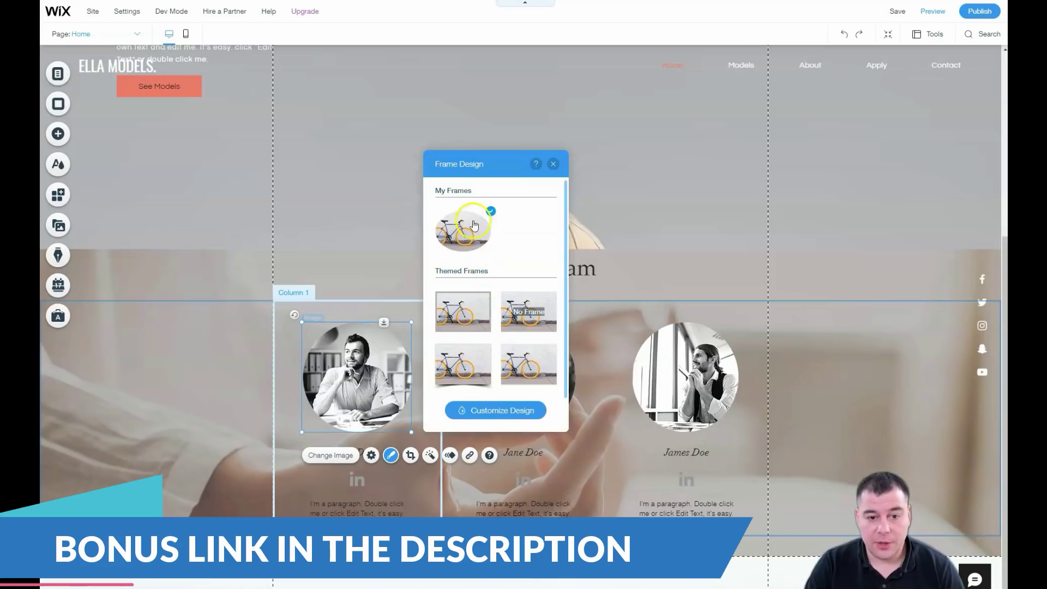
left_click(472, 321)
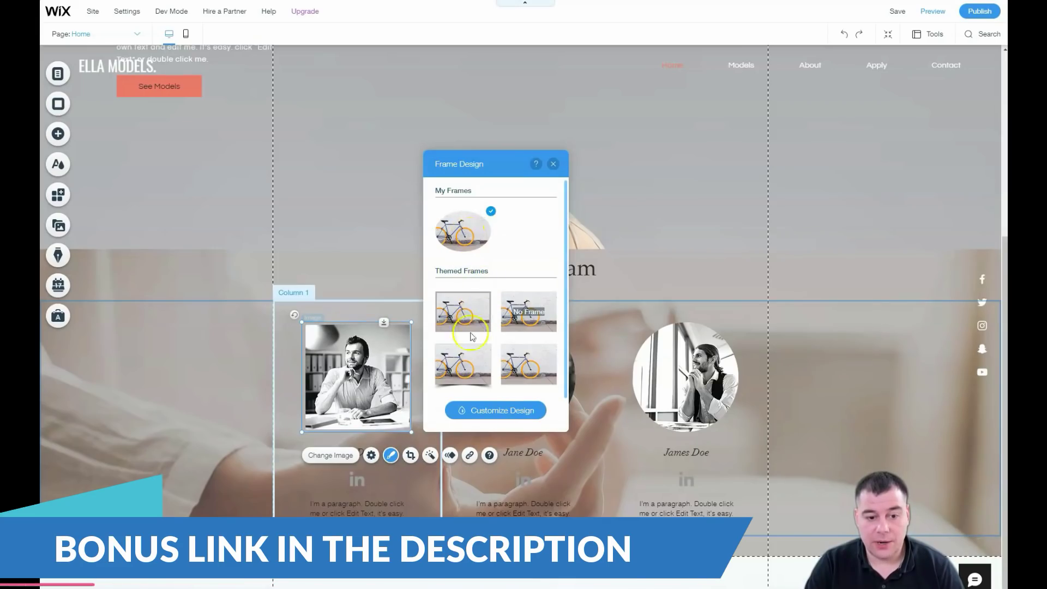
left_click(466, 235)
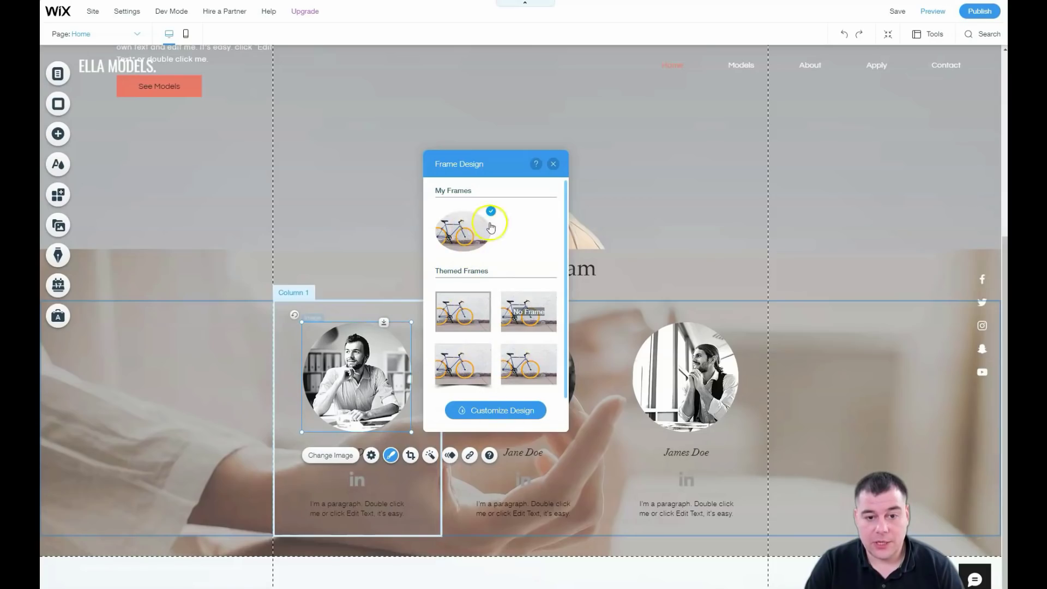
left_click(552, 164)
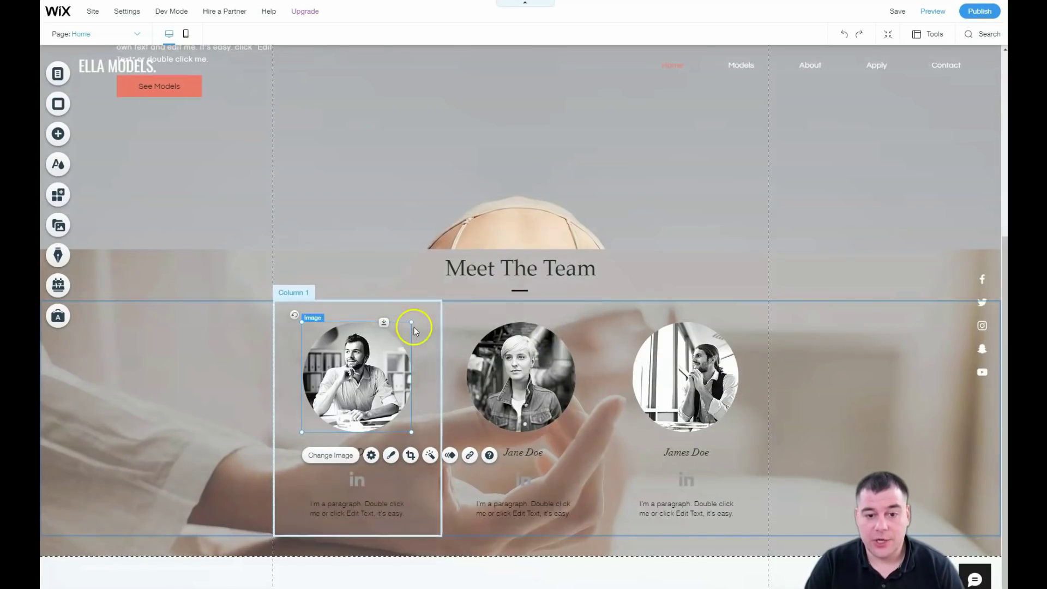
Look through the strip, text, image, button, gallery, decorative, interactive and box elements available for the page.
scroll(525, 373, "up", 5)
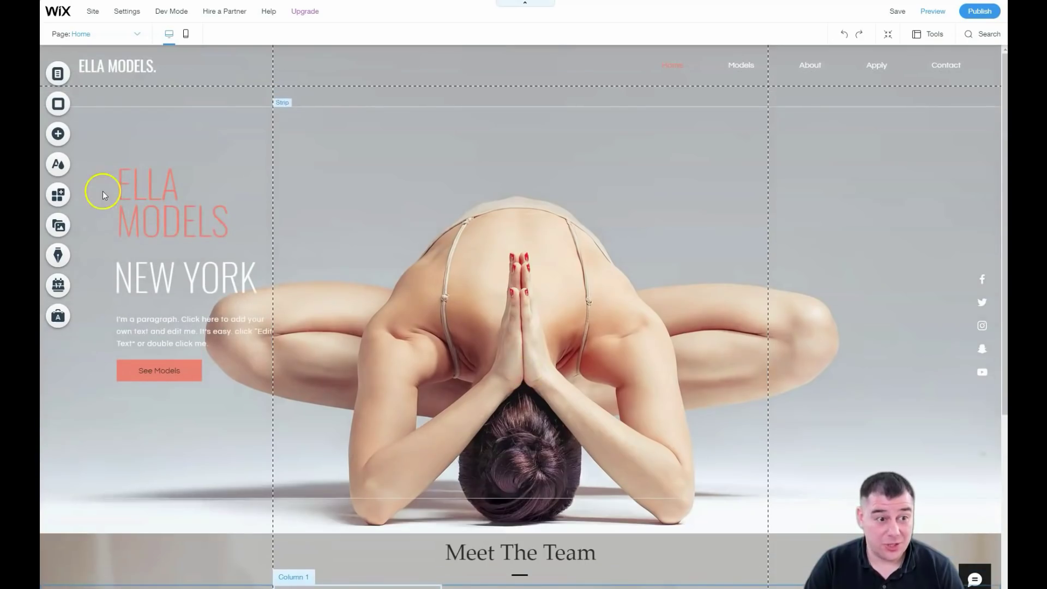
left_click(60, 135)
left_click(181, 158)
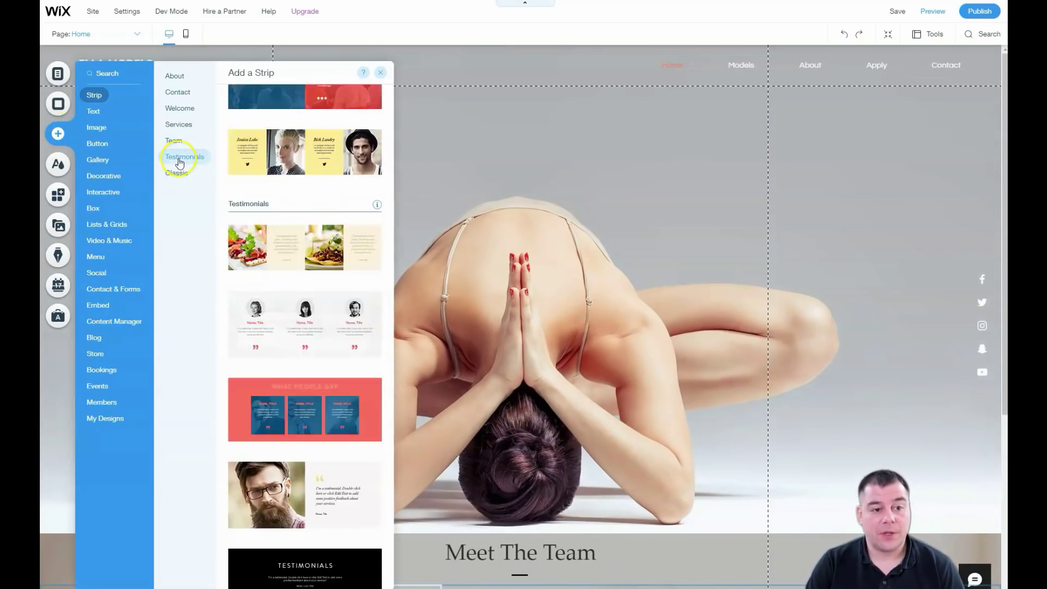
left_click(178, 174)
left_click(93, 112)
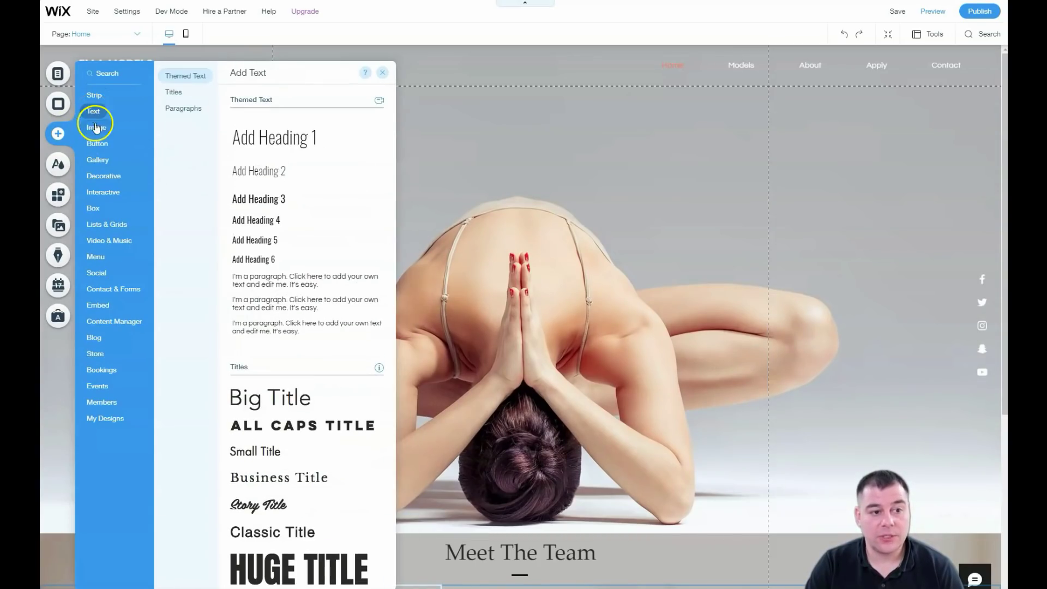
left_click(96, 127)
left_click(95, 142)
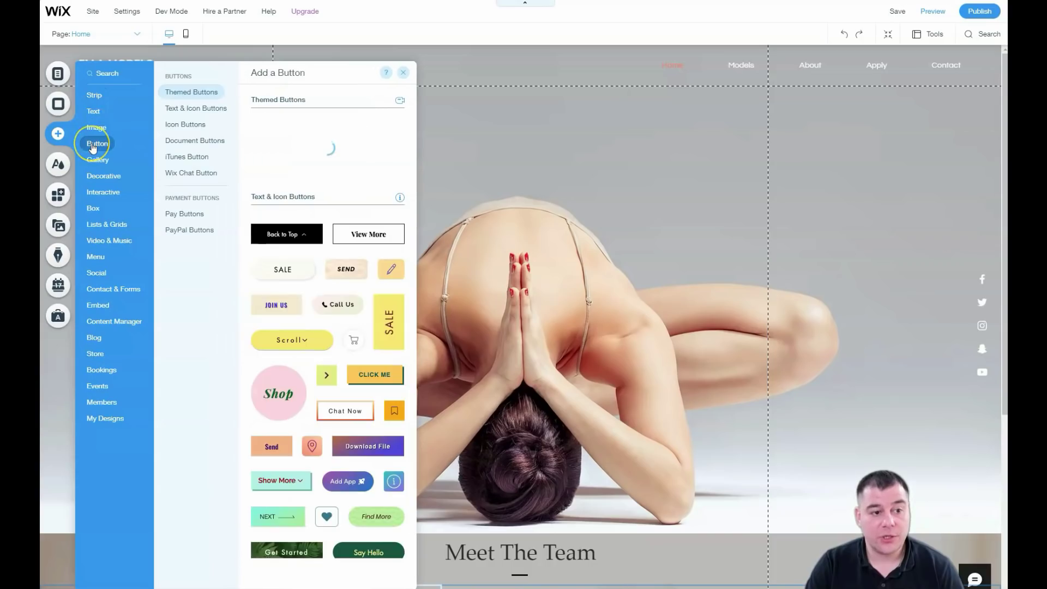
left_click(95, 162)
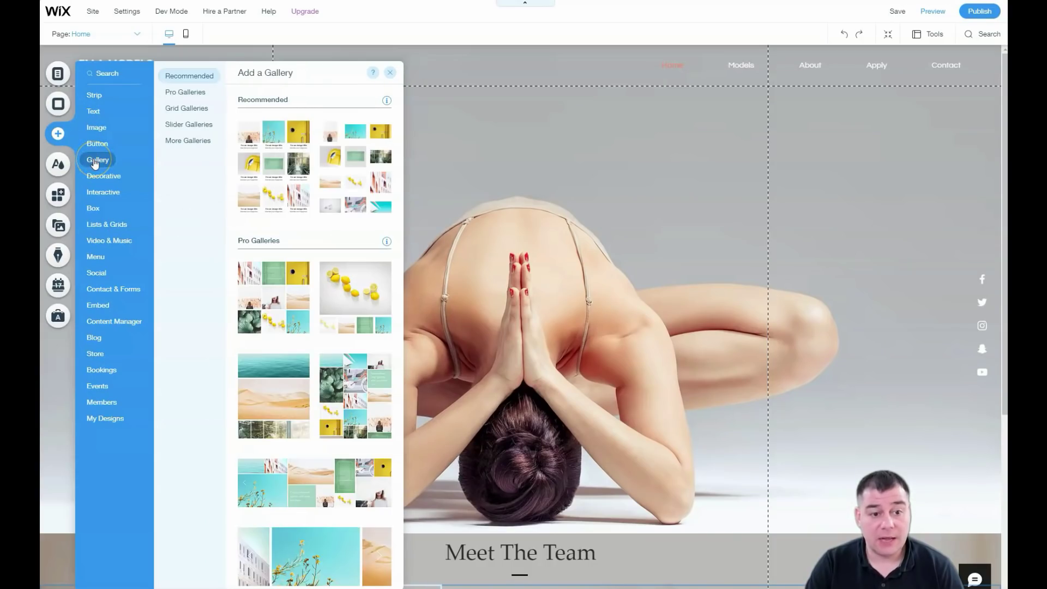
left_click(99, 179)
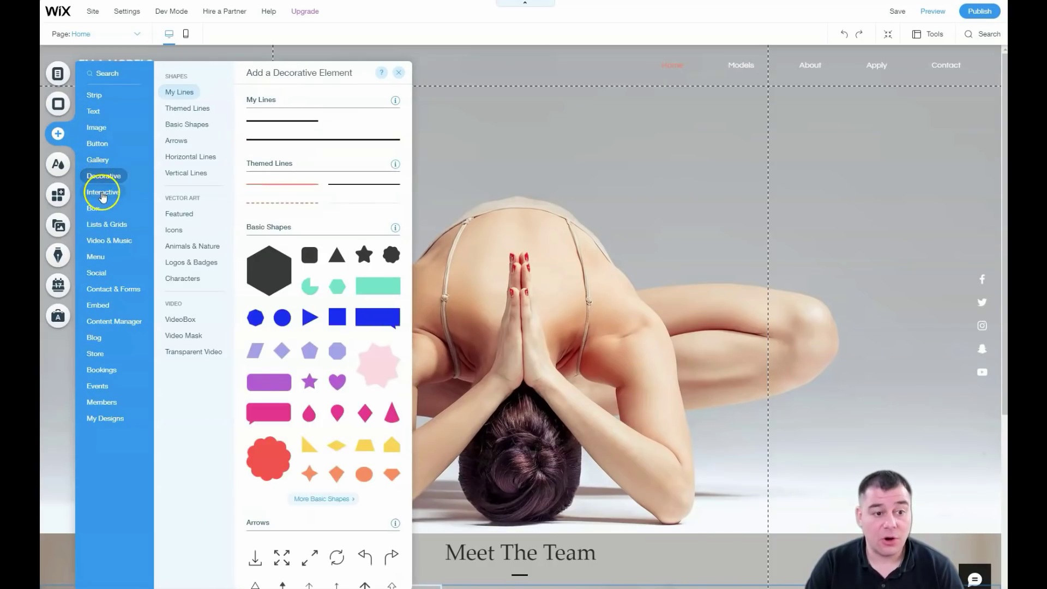
left_click(103, 195)
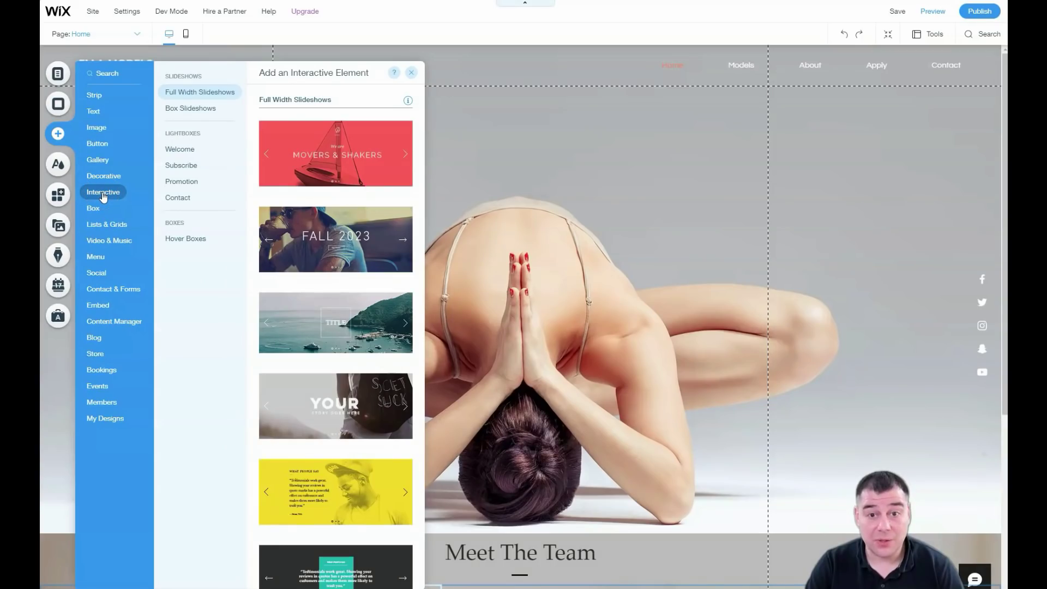
left_click(96, 208)
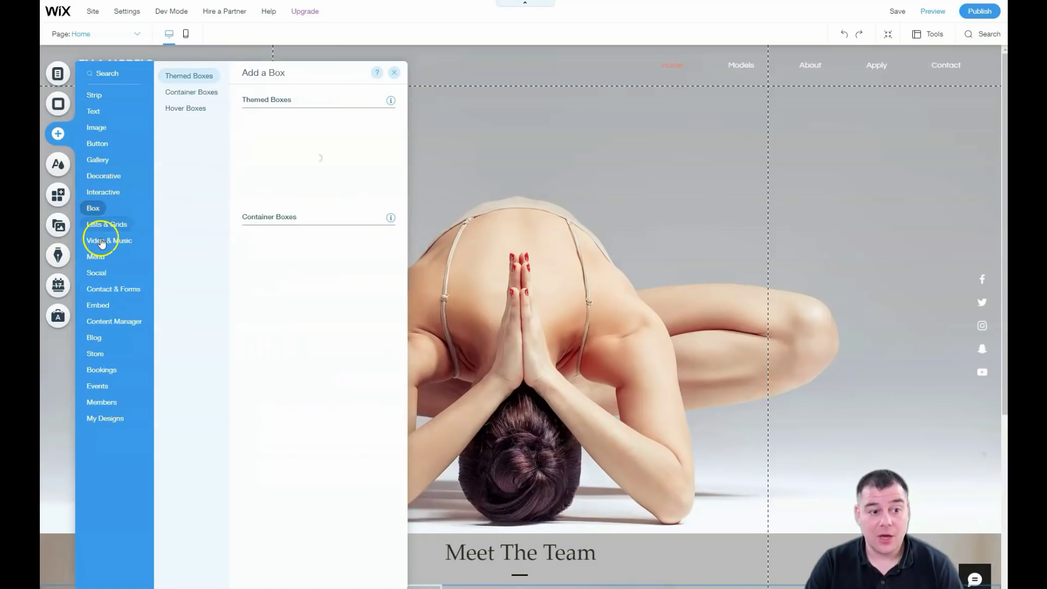
Add a city skyline video player to the yoga pose strip and shrink it beneath the strip's upper edge, inside the right gridline.
left_click(101, 241)
left_click_drag(330, 164, 724, 328)
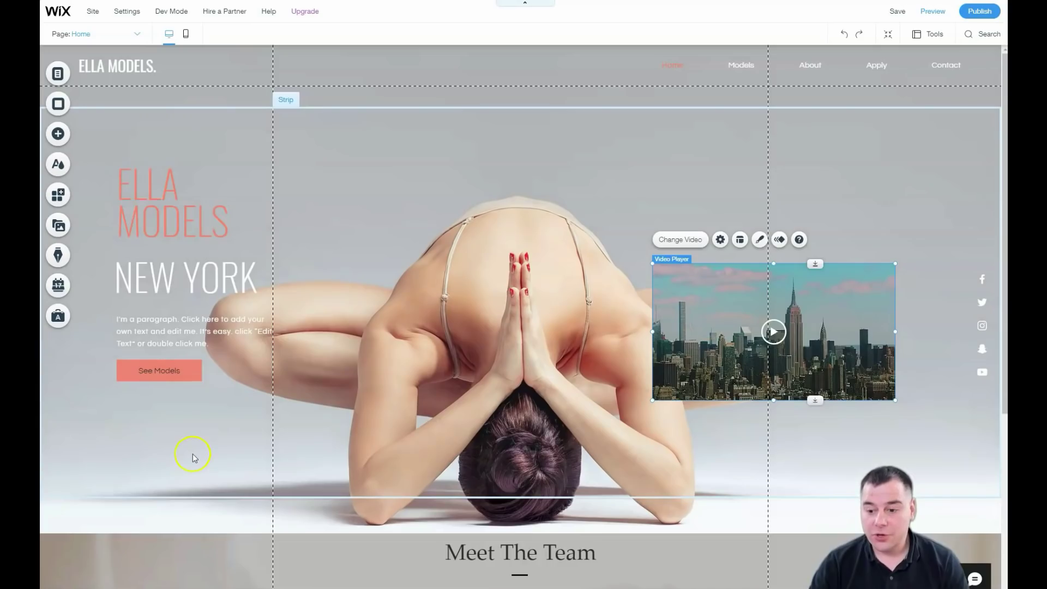
scroll(193, 453, "down", 3)
scroll(305, 402, "up", 4)
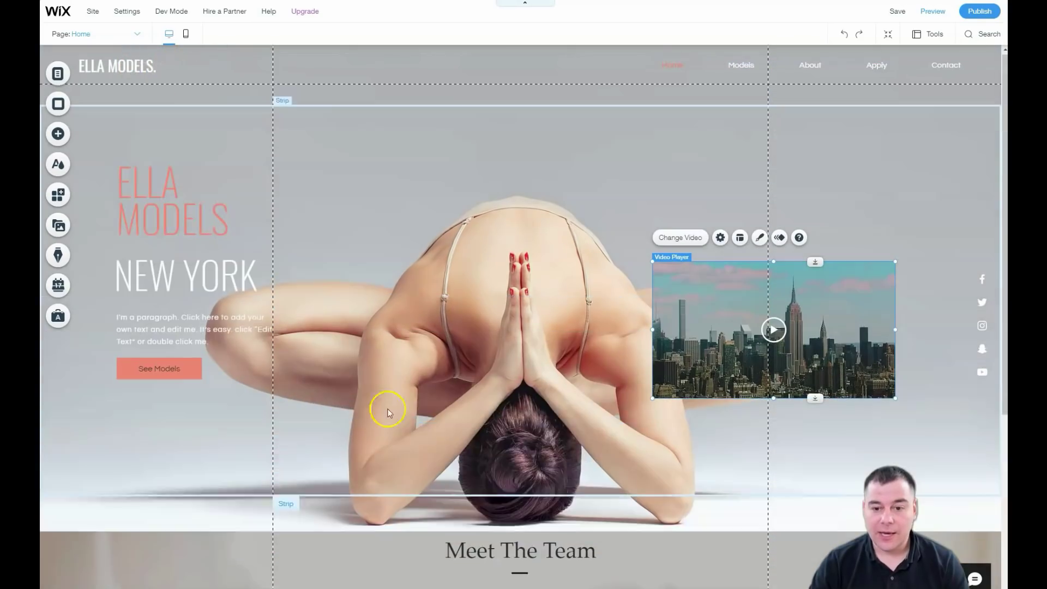
left_click_drag(706, 358, 678, 226)
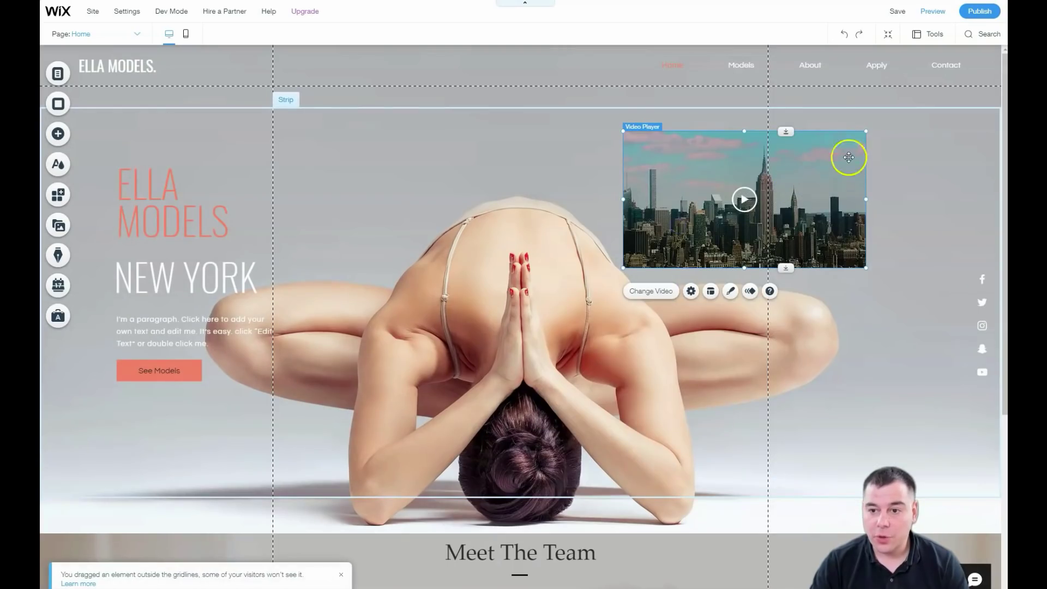
left_click_drag(865, 132, 725, 155)
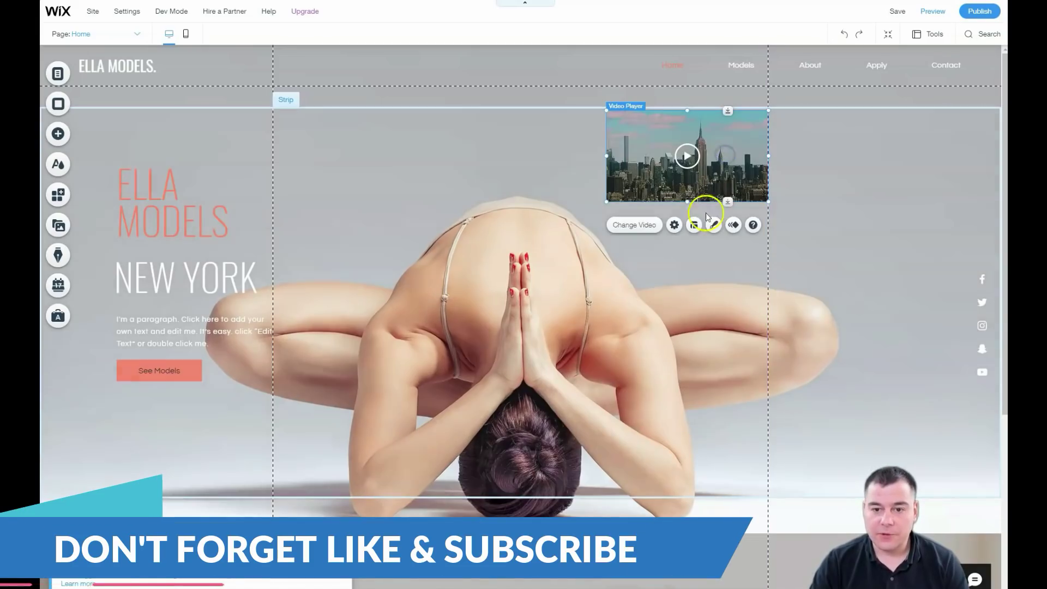
Examine the link types available for the See Models button, including the email link's address and subject options.
left_click(157, 370)
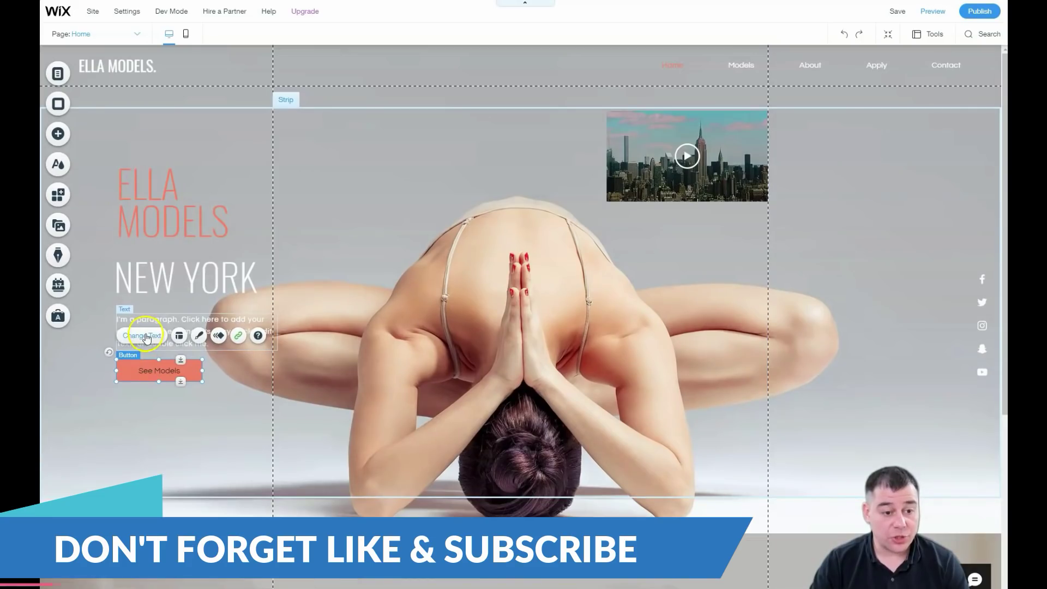
left_click(200, 336)
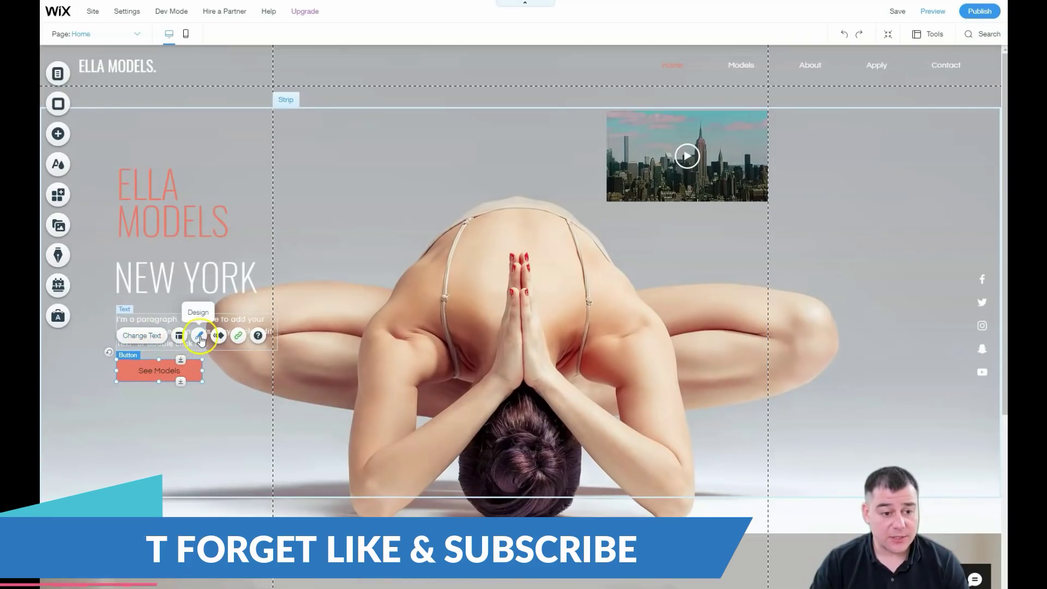
left_click(238, 336)
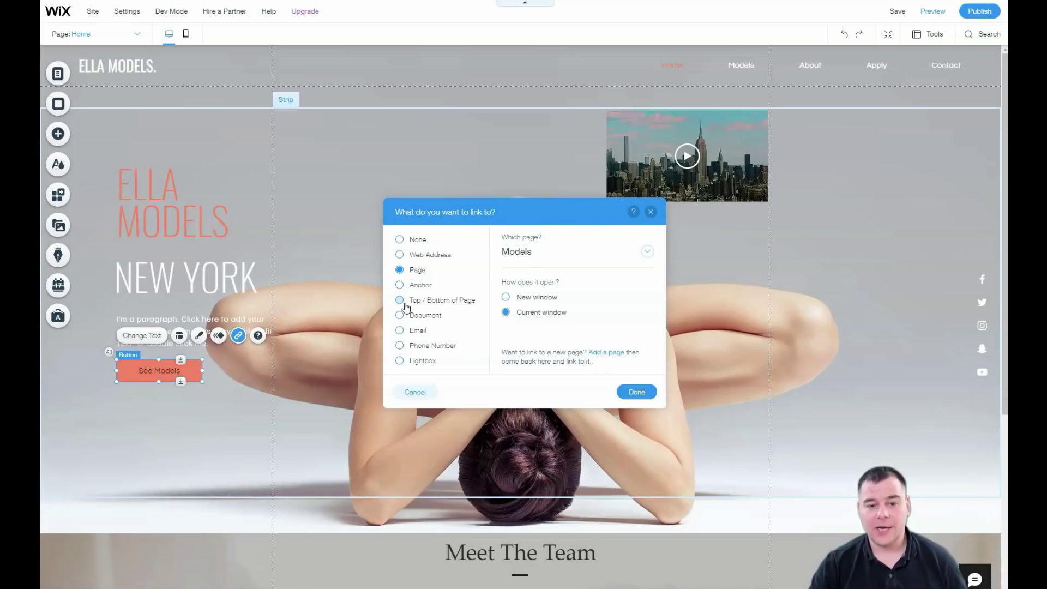
left_click(400, 331)
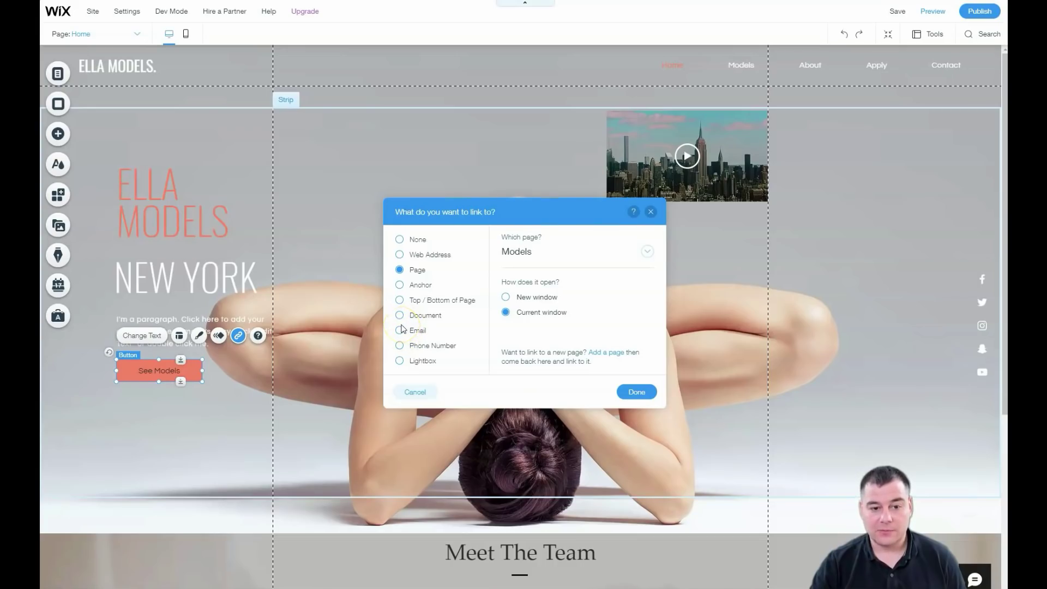
left_click(400, 331)
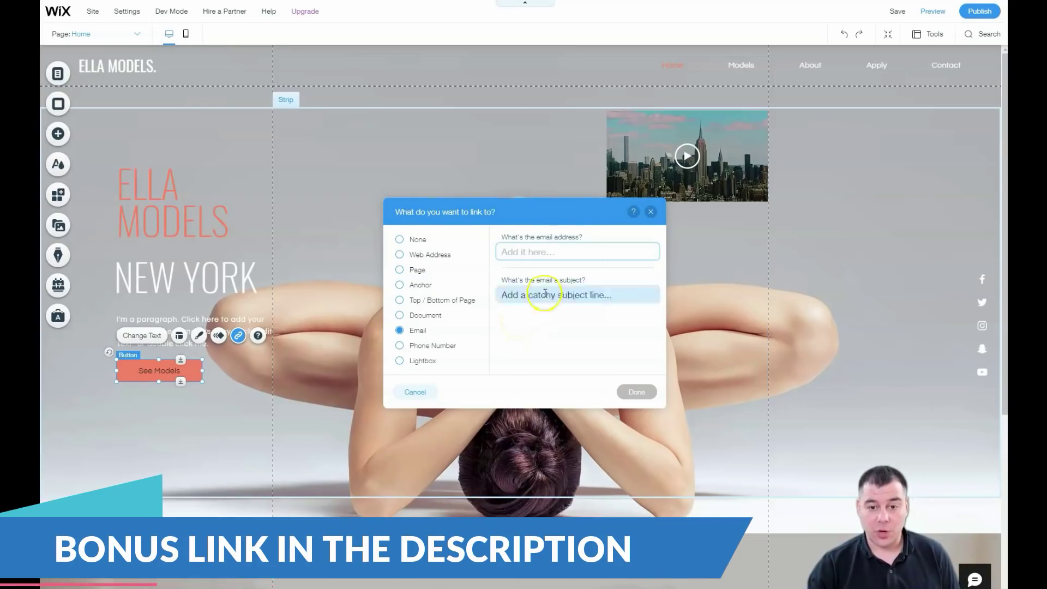
left_click(651, 213)
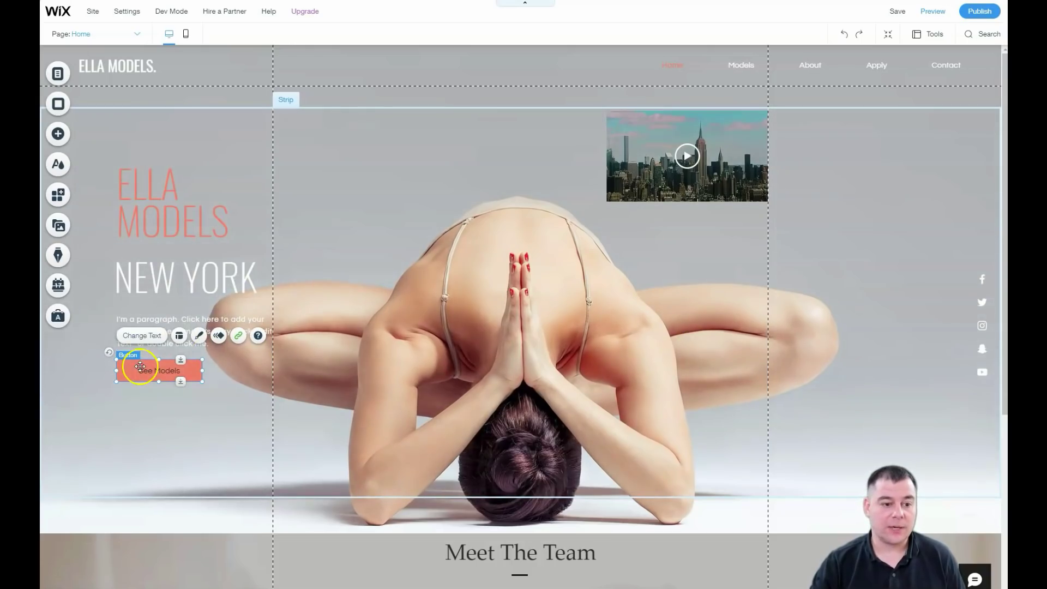
left_click(237, 335)
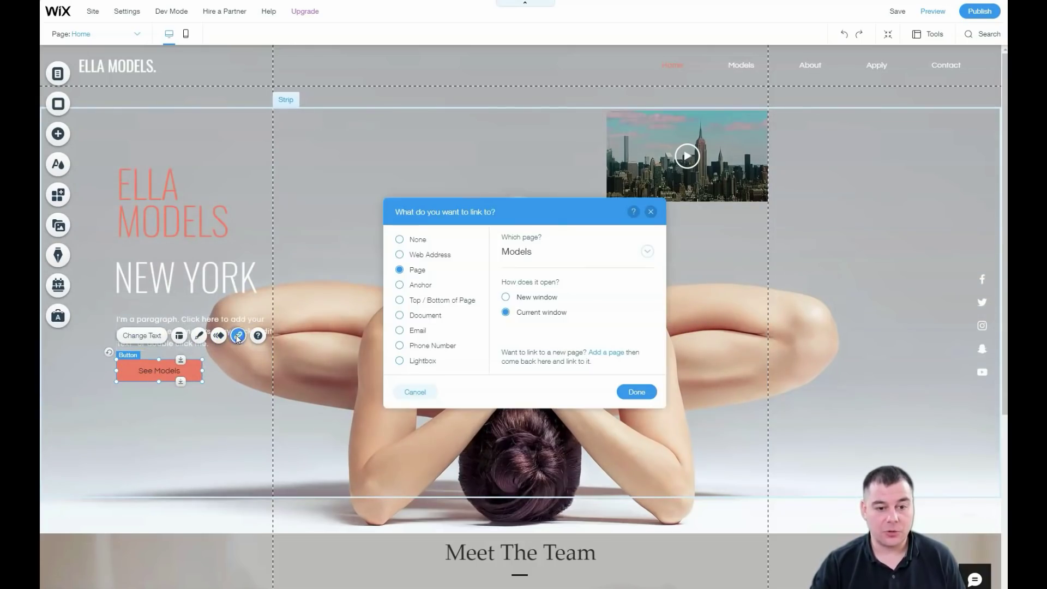
left_click(416, 336)
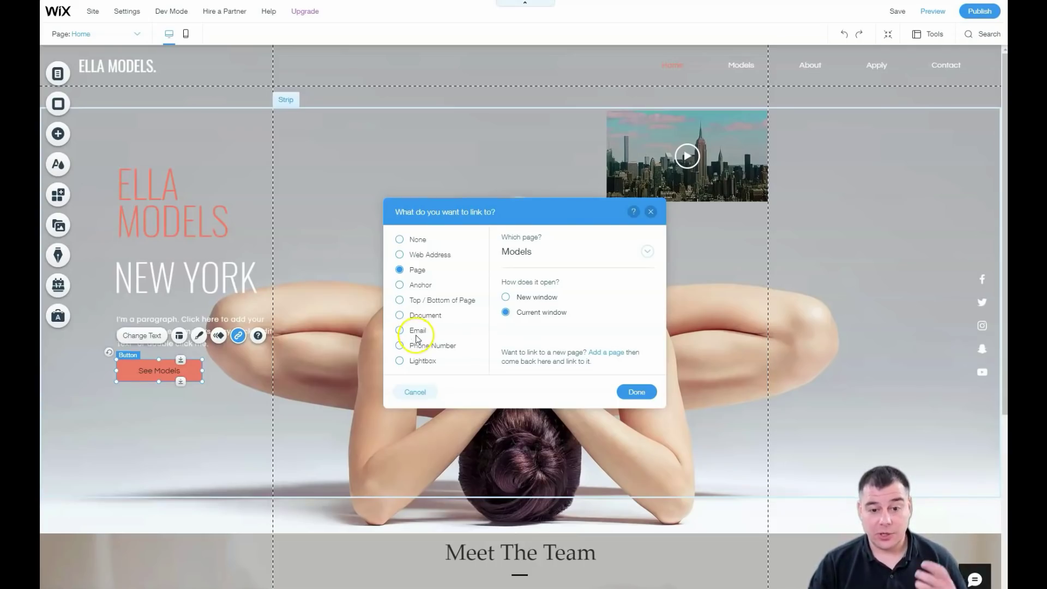
left_click(651, 211)
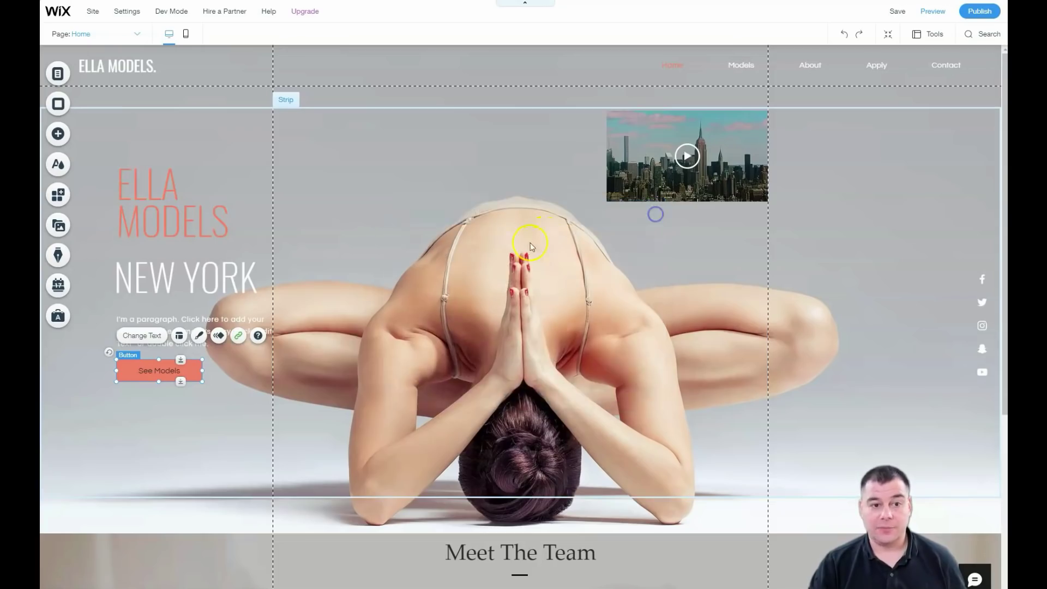
scroll(528, 280, "down", 5)
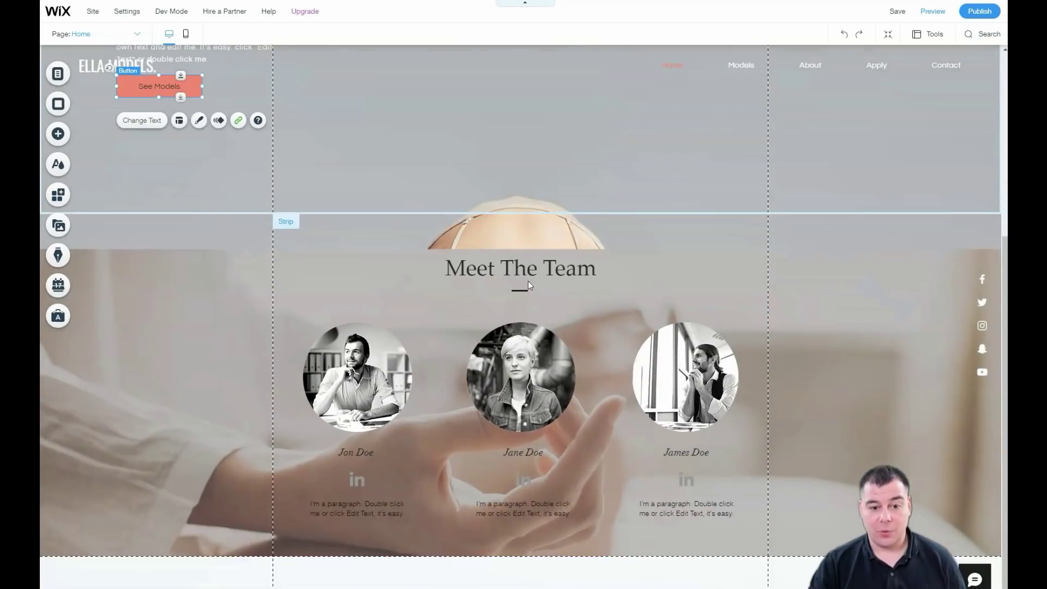
left_click(509, 282)
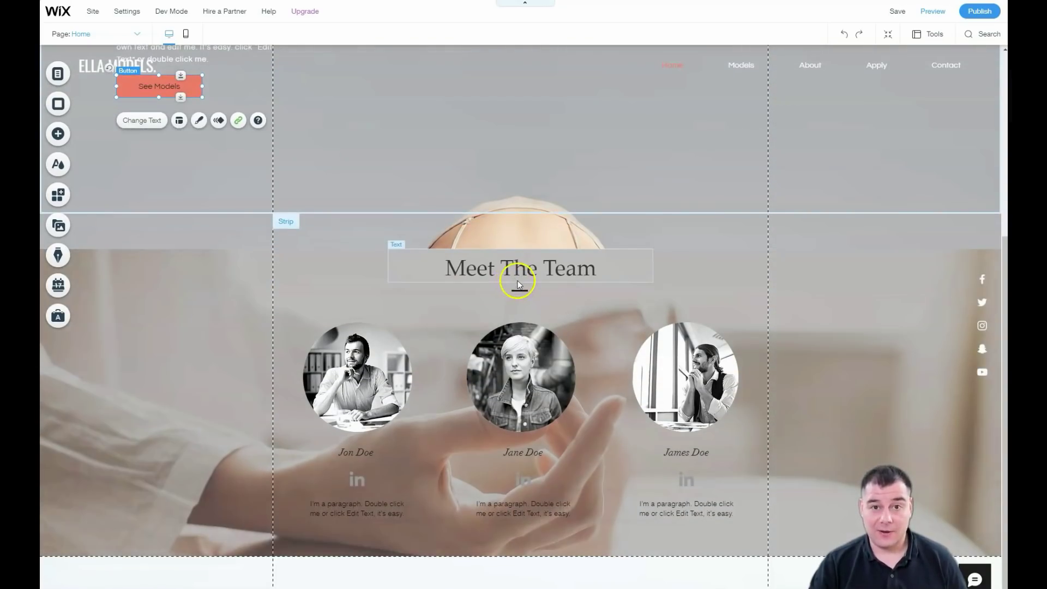
scroll(385, 349, "up", 5)
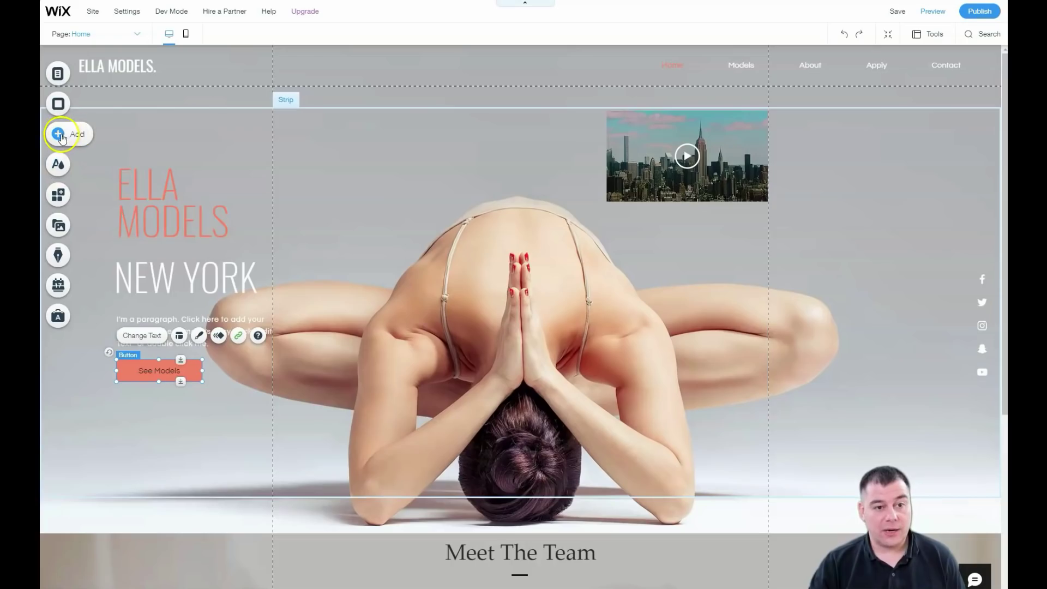
Examine the site's colour theme and its five individual theme colours.
left_click(56, 168)
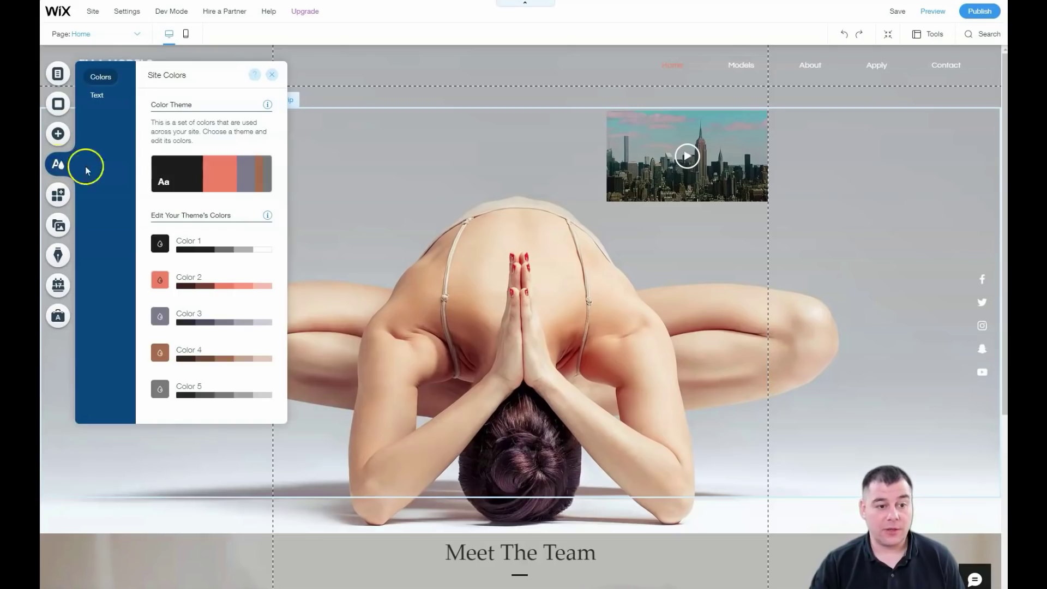
mouse_move(161, 179)
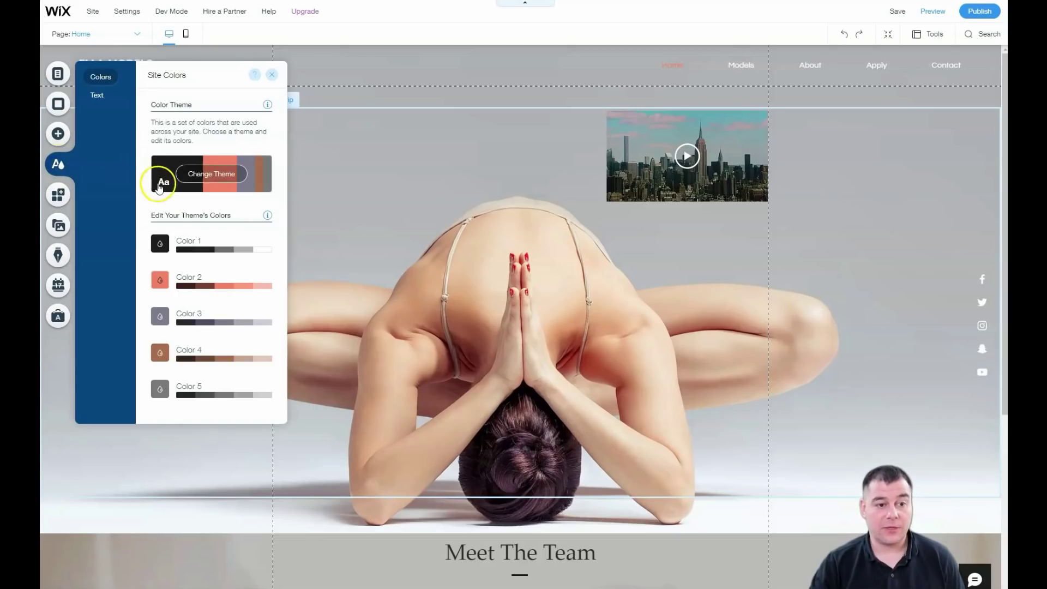
left_click(164, 281)
left_click(161, 318)
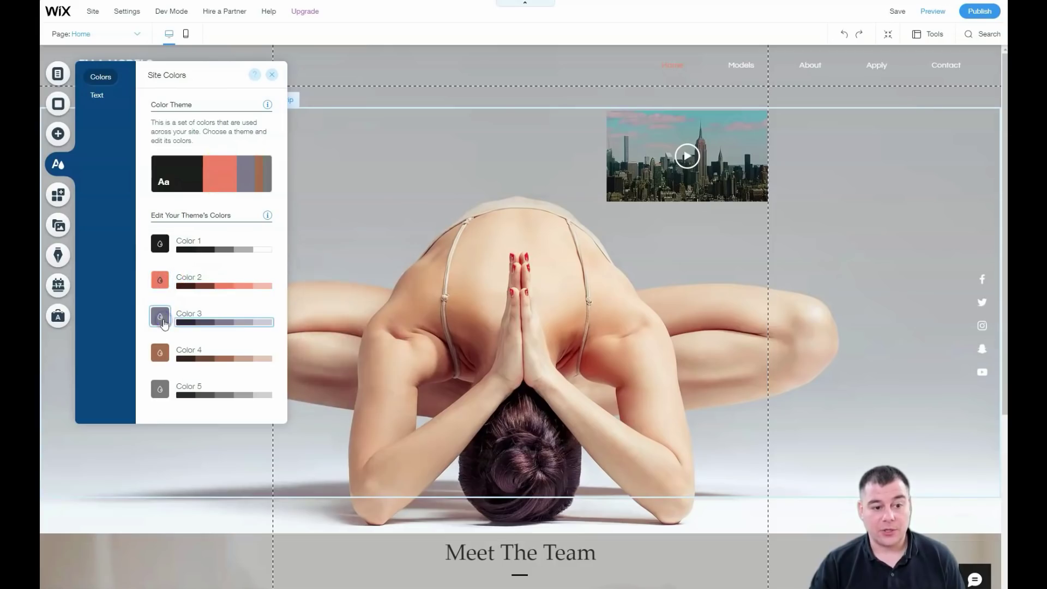
Try out the featured colour themes on the site one after another, through to the end of the list.
mouse_move(163, 179)
left_click(204, 175)
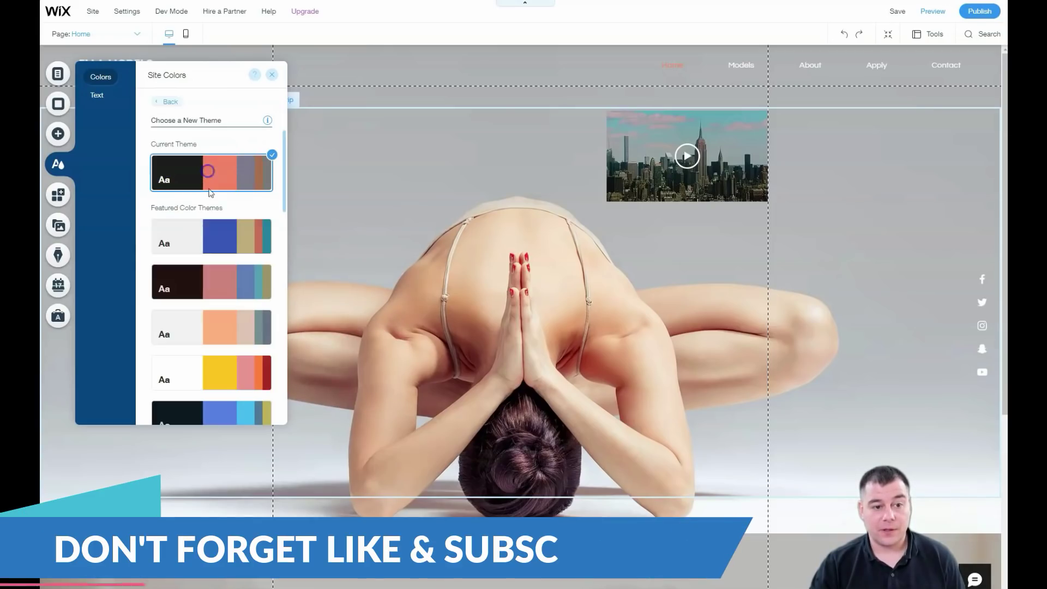
left_click(197, 238)
left_click(206, 279)
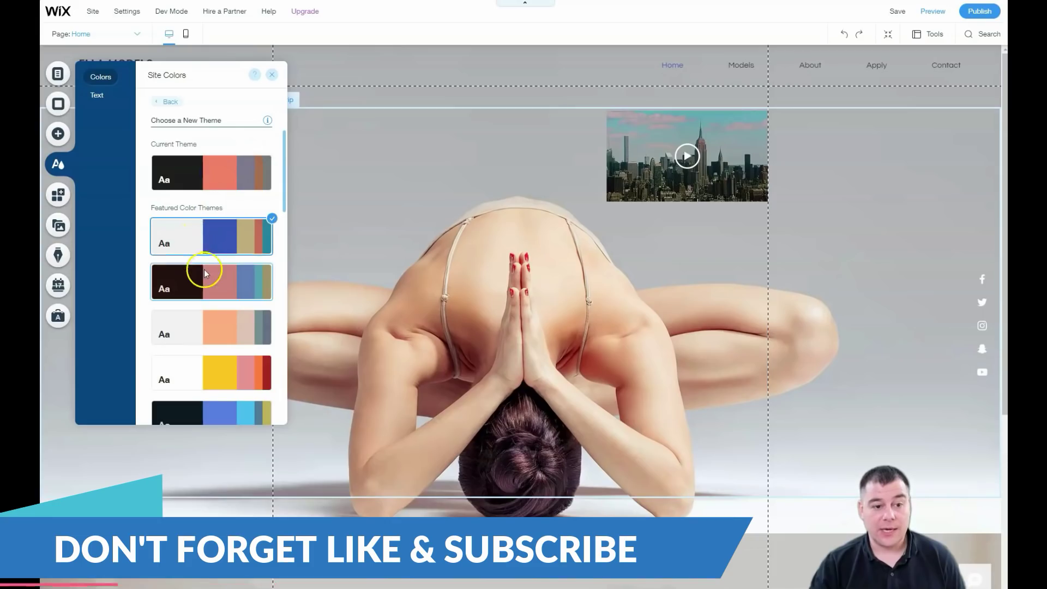
left_click(207, 325)
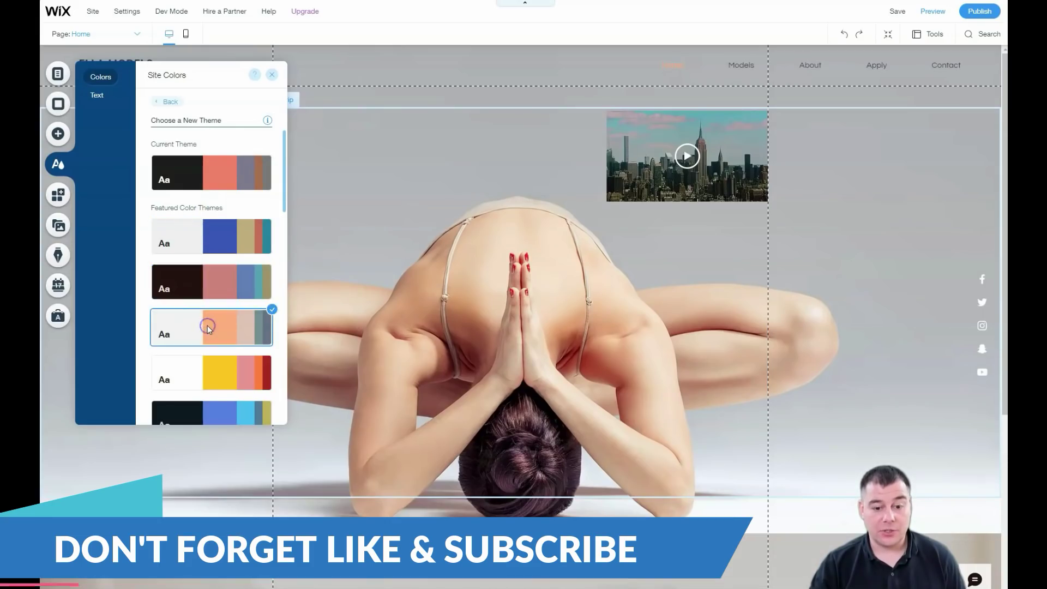
scroll(198, 279, "down", 3)
left_click(171, 222)
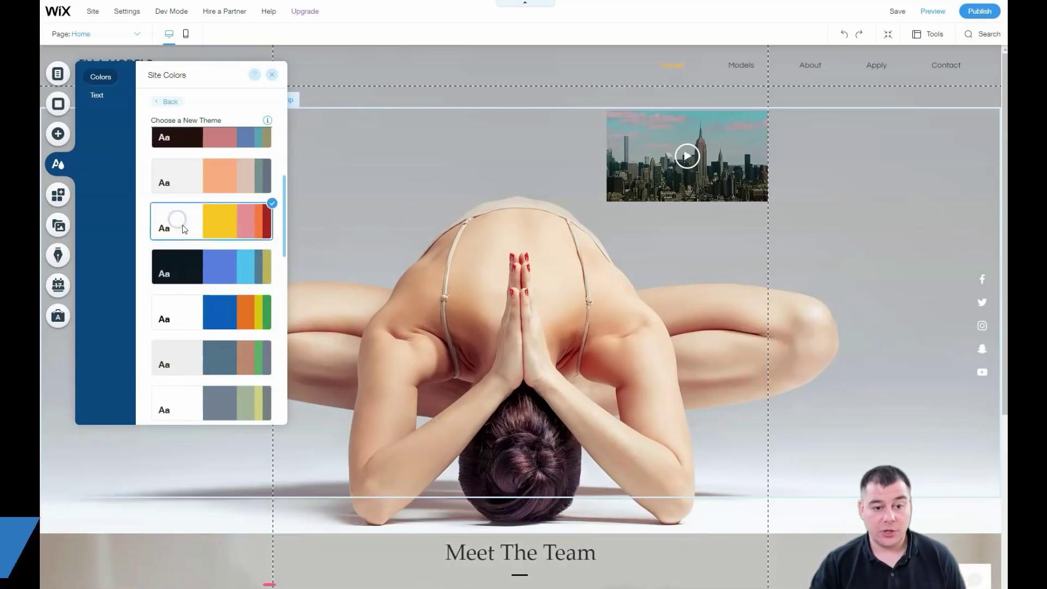
left_click(198, 270)
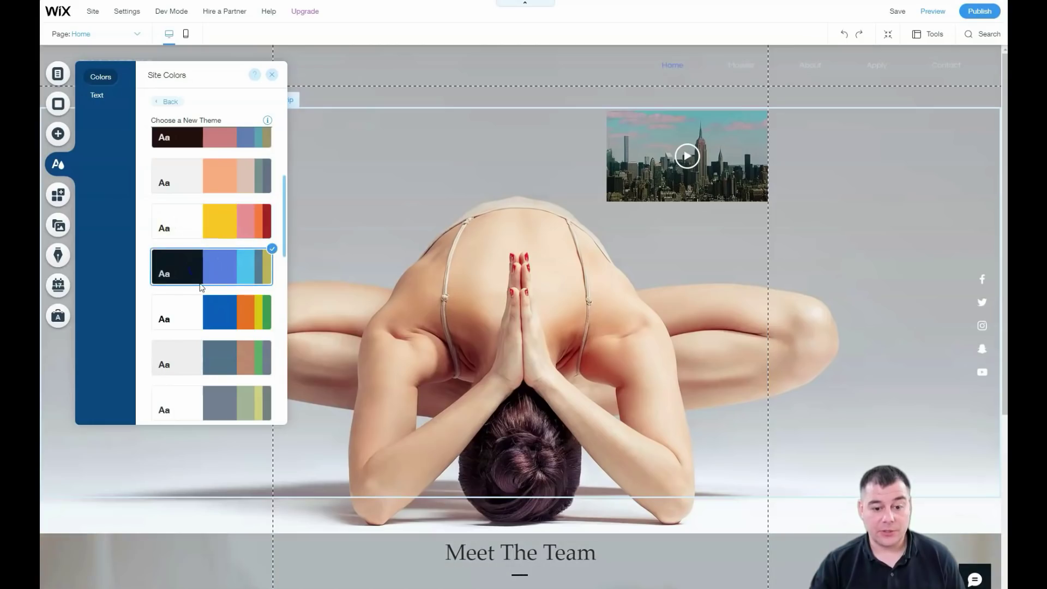
scroll(200, 287, "down", 3)
left_click(178, 164)
left_click(191, 212)
left_click(190, 255)
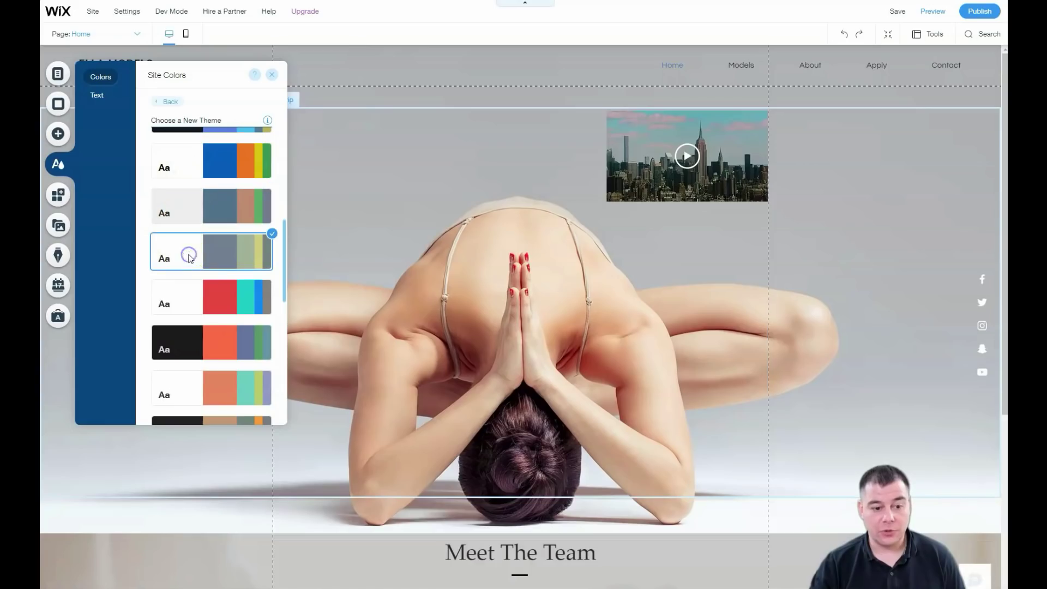
left_click(188, 297)
scroll(188, 294, "down", 3)
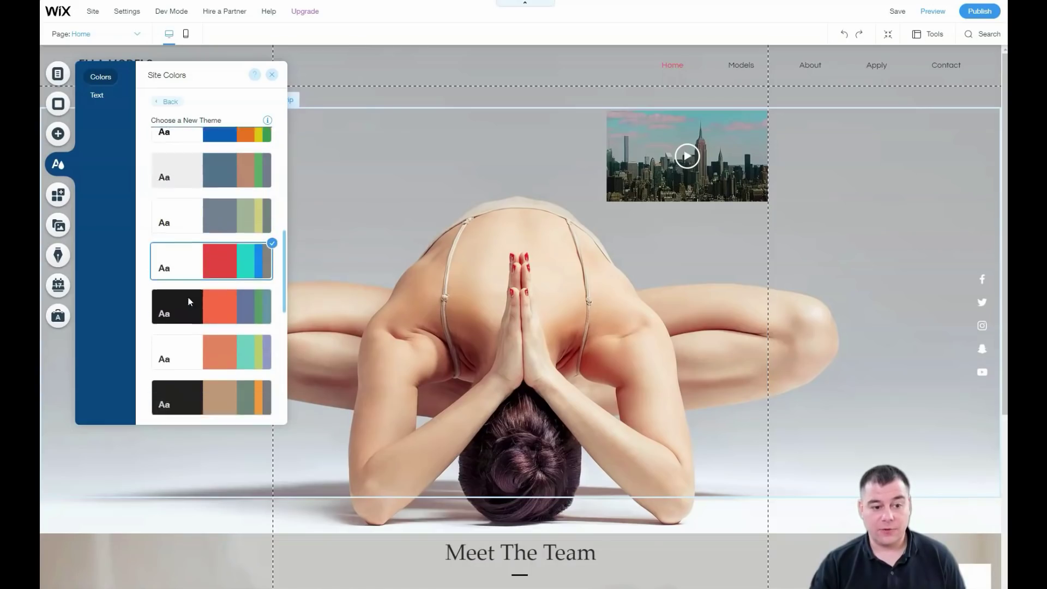
left_click(184, 196)
left_click(189, 235)
scroll(188, 234, "down", 2)
left_click(186, 188)
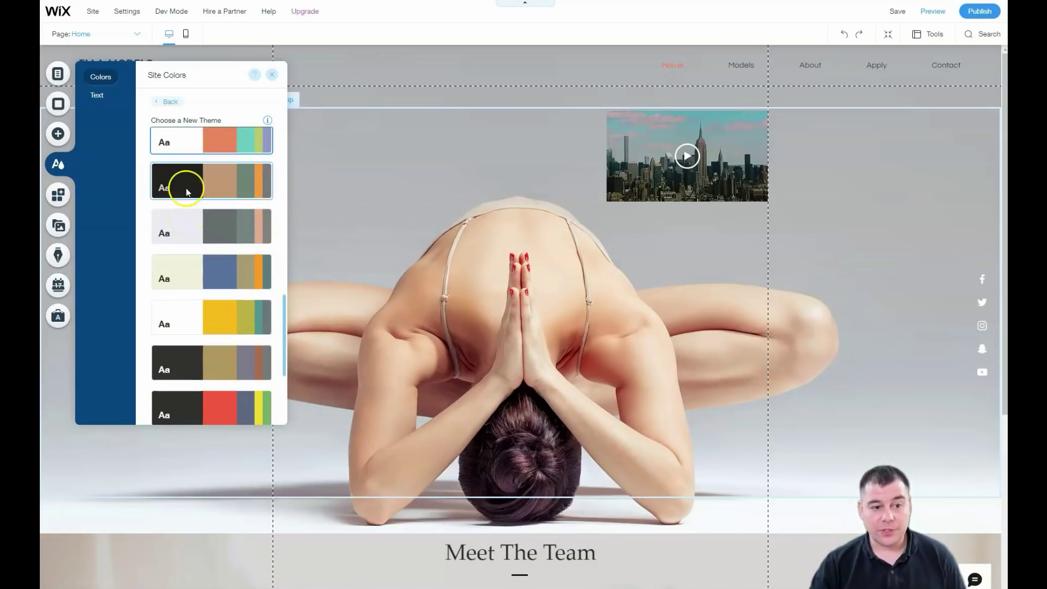
left_click(187, 229)
left_click(188, 267)
left_click(189, 365)
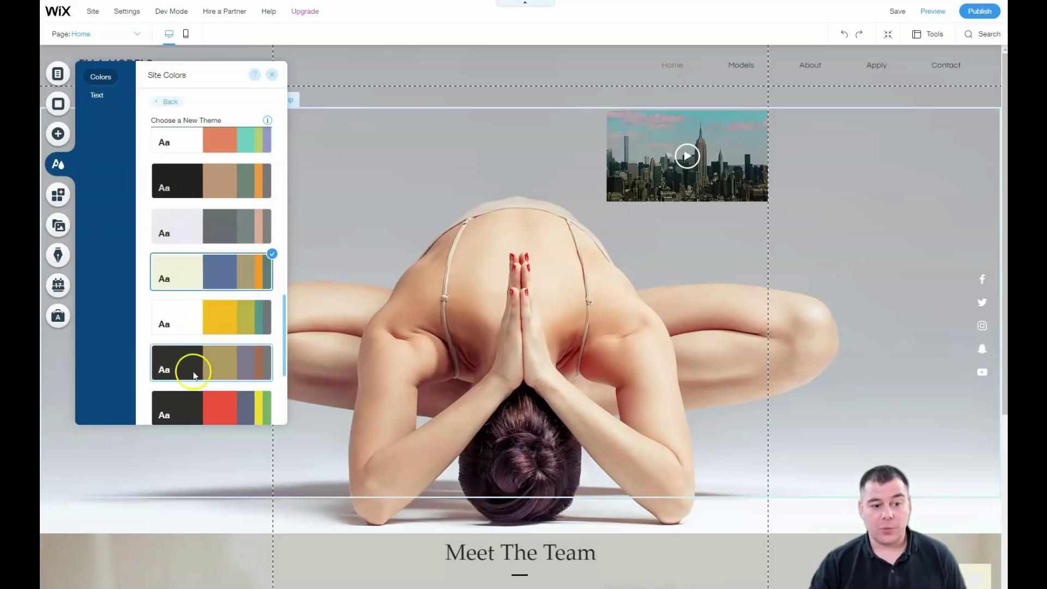
scroll(201, 343, "down", 2)
left_click(185, 311)
left_click(183, 357)
scroll(184, 323, "down", 1)
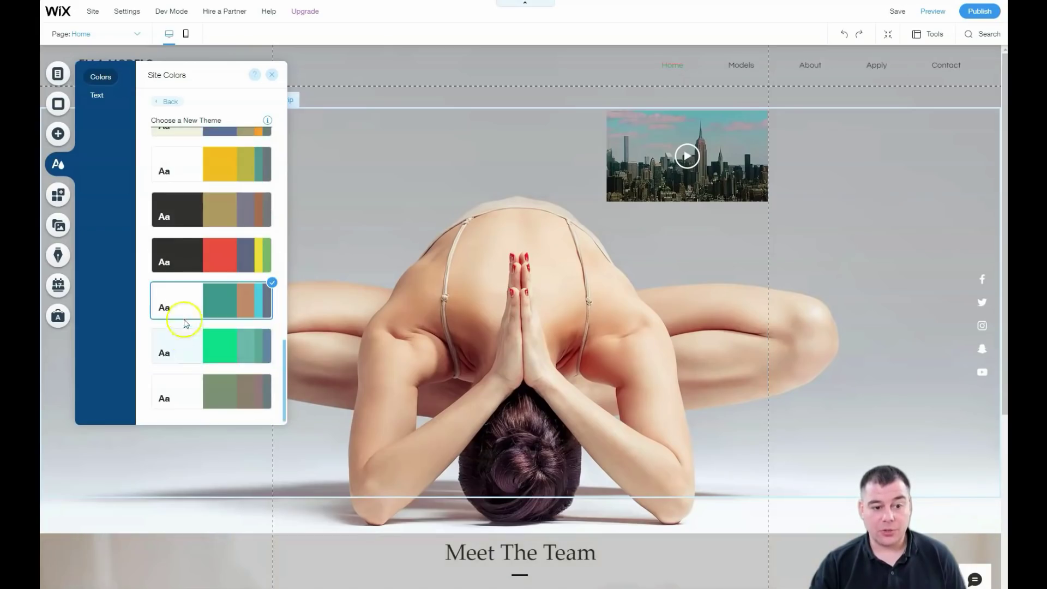
left_click(185, 349)
left_click(184, 381)
Restore the site's original black and coral colour theme and close the site colours.
scroll(175, 228, "up", 6)
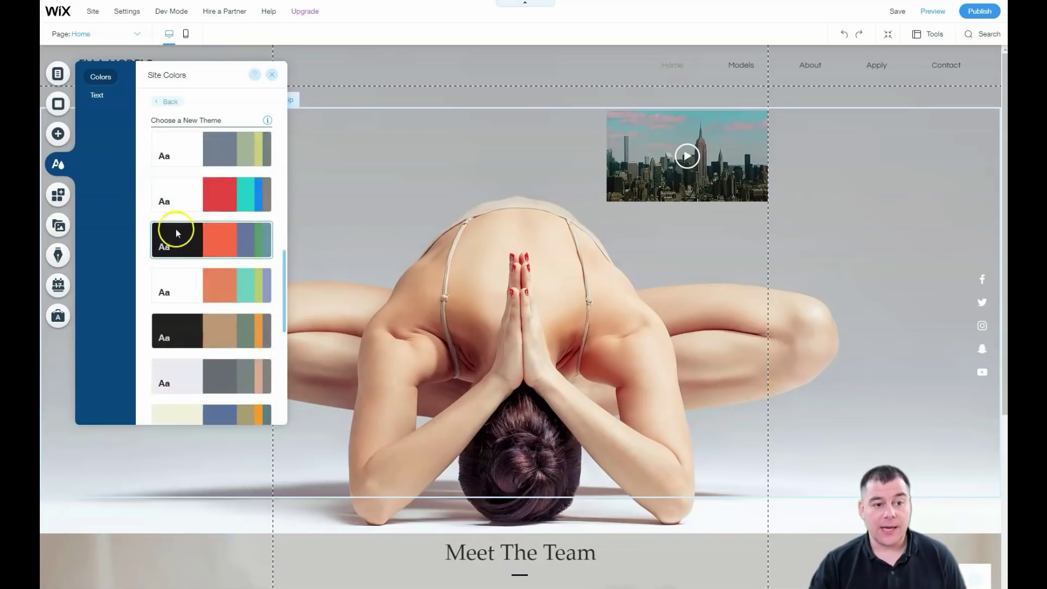
left_click(175, 228)
scroll(182, 227, "up", 1)
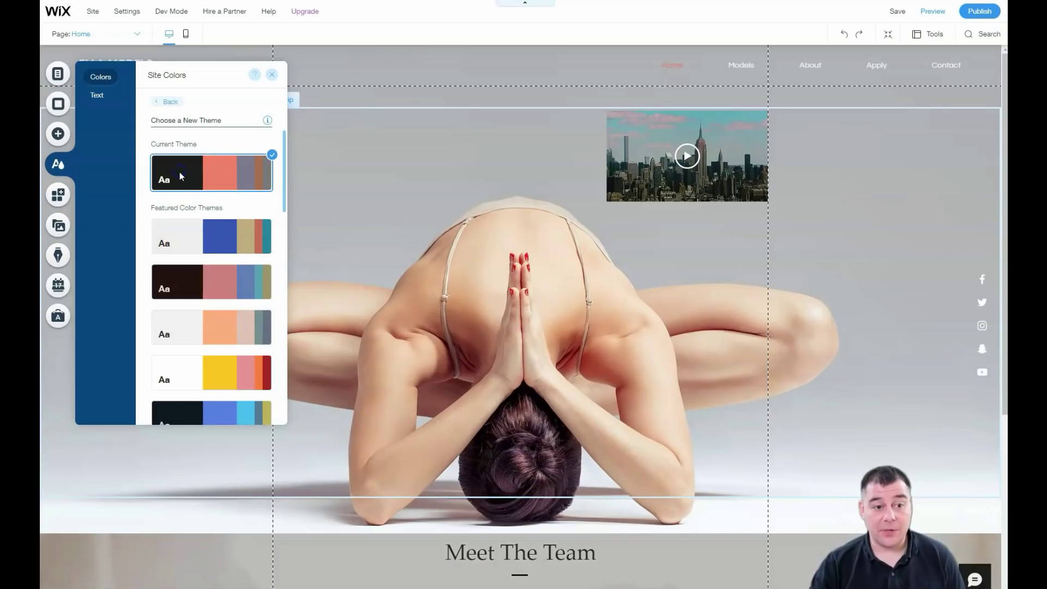
left_click(271, 77)
scroll(470, 312, "down", 5)
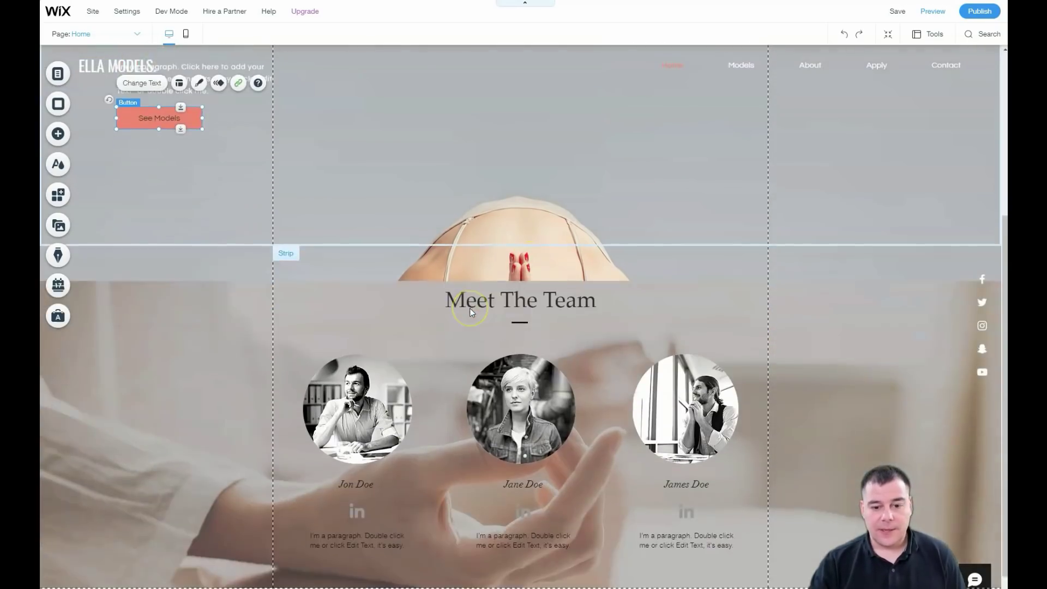
scroll(470, 312, "down", 1)
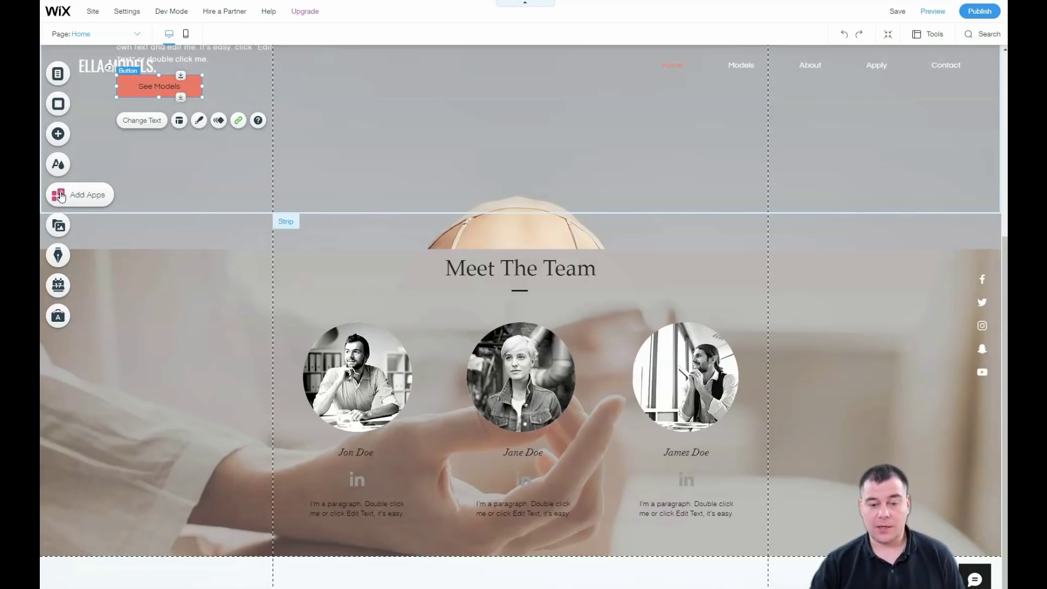
scroll(526, 215, "up", 5)
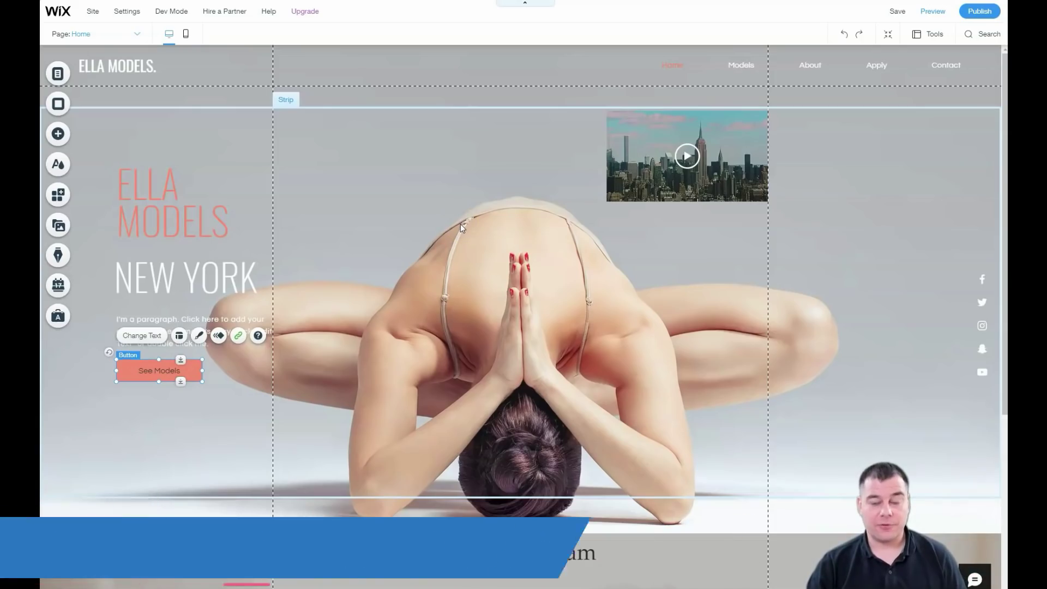
left_click(725, 58)
Move the city skyline video player lower in the strip, slightly across the right gridline, and check its video source and playback settings.
left_click(673, 161)
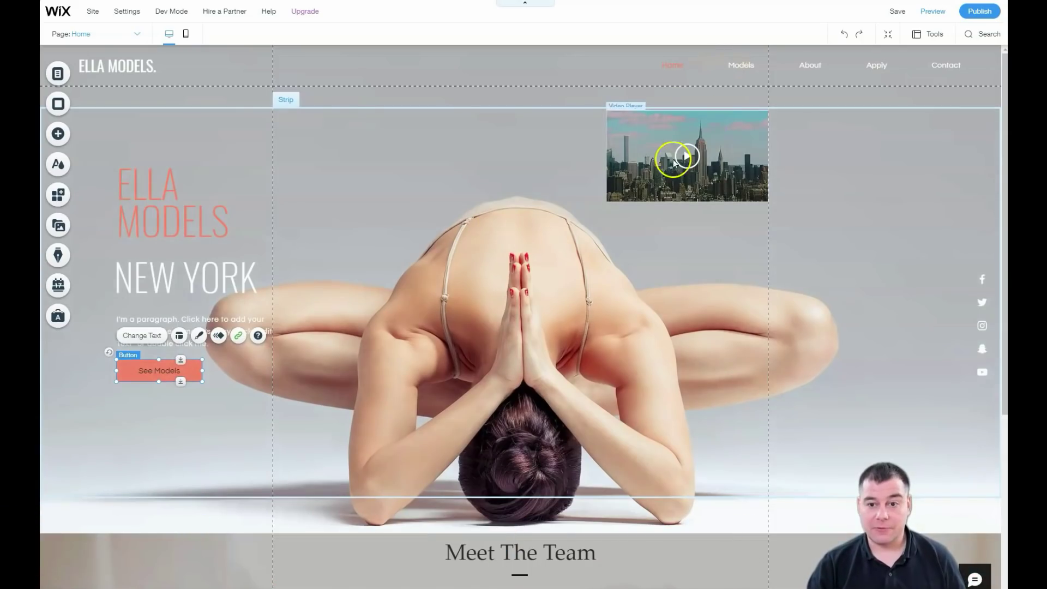
left_click(640, 162)
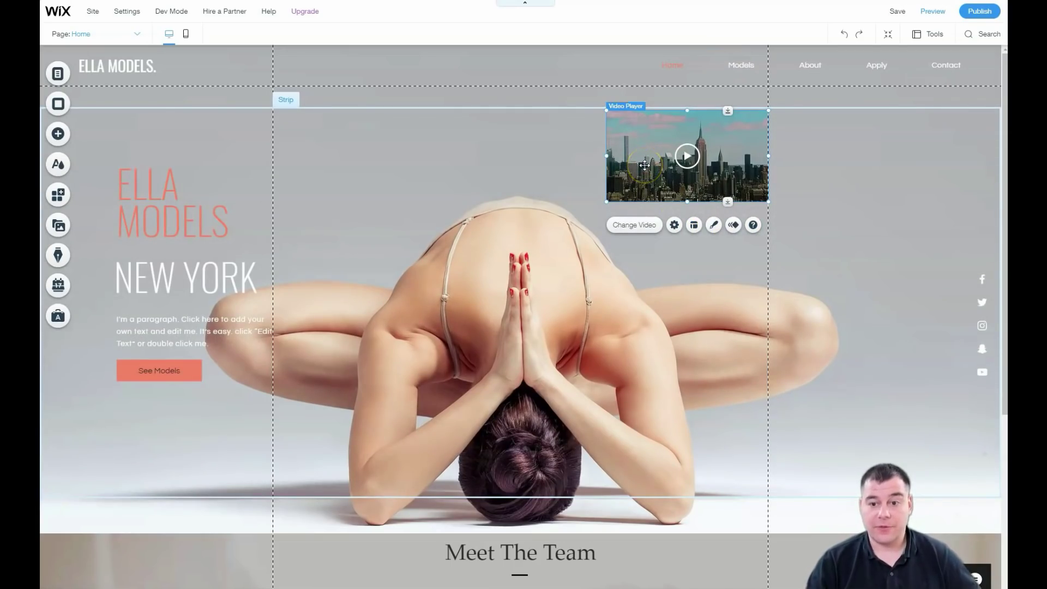
mouse_move(644, 157)
left_mouse_down()
mouse_move(653, 205)
mouse_move(659, 193)
left_mouse_up()
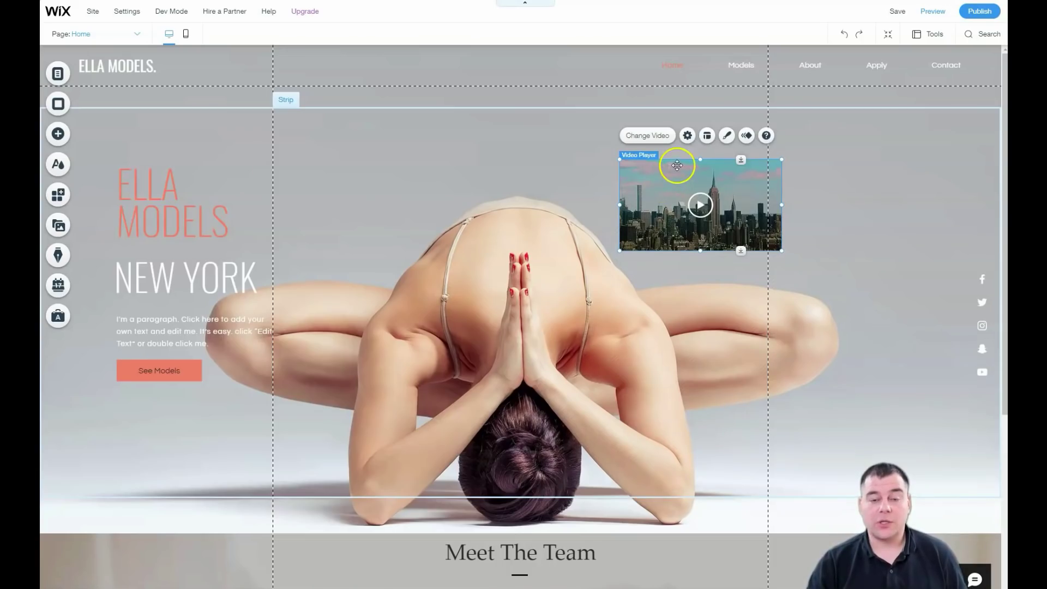
left_click(687, 136)
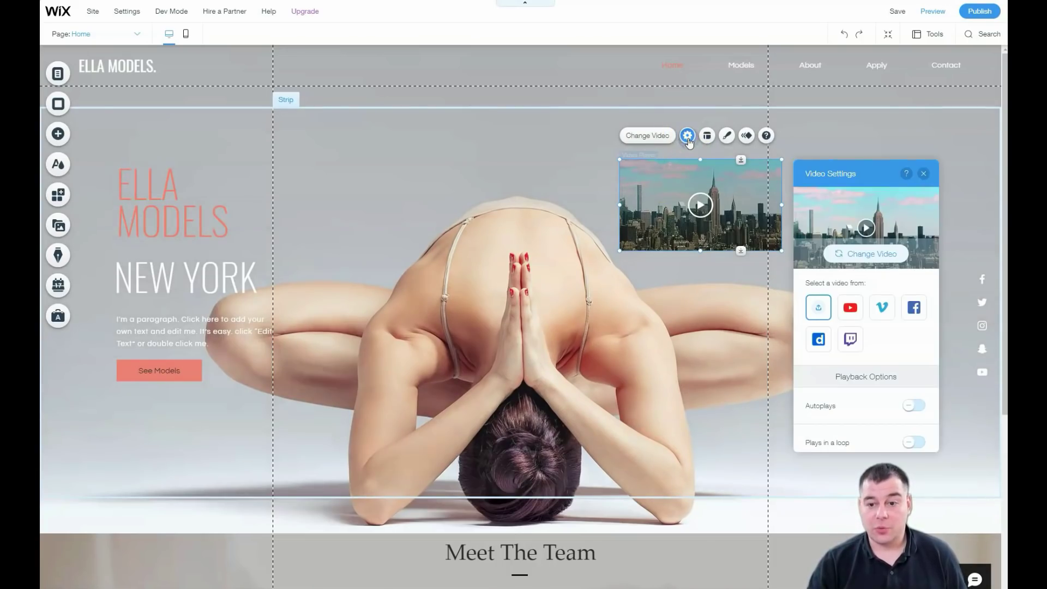
left_click(923, 173)
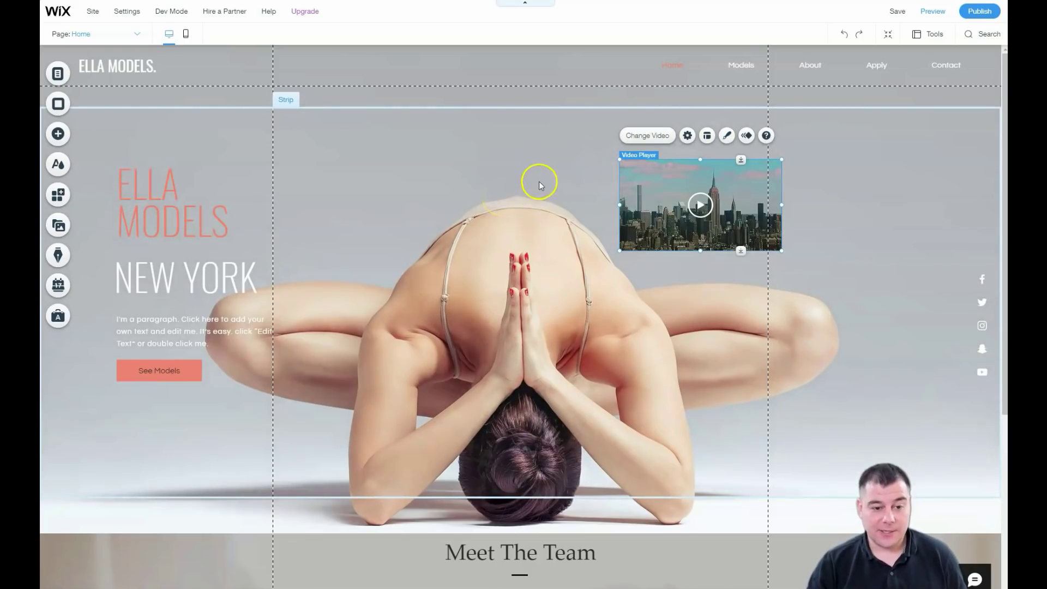
Dismiss the save reminder and delete the city skyline video player from the top strip.
scroll(538, 187, "down", 5)
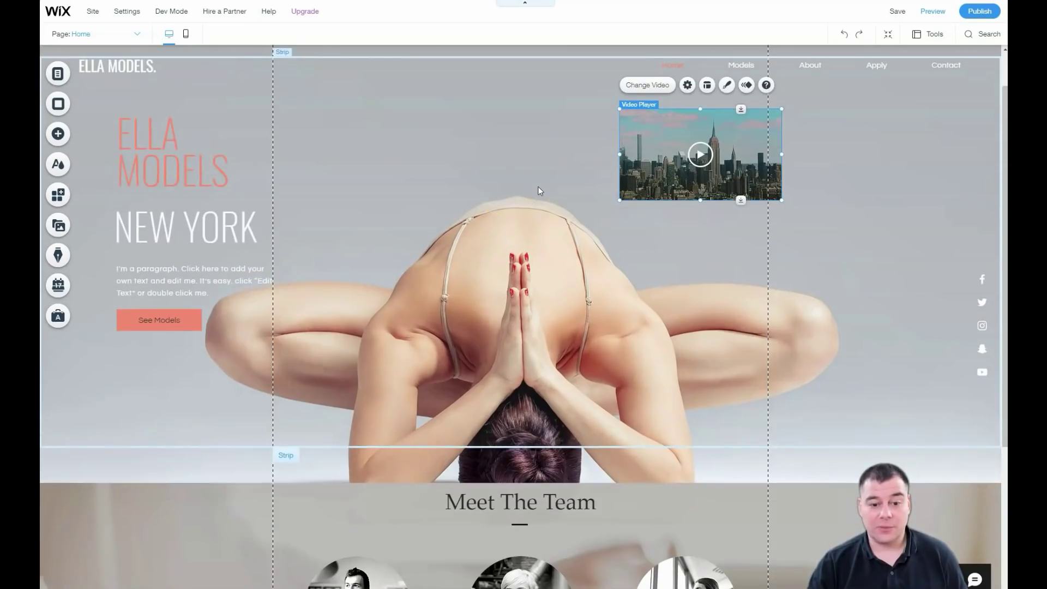
scroll(538, 187, "up", 5)
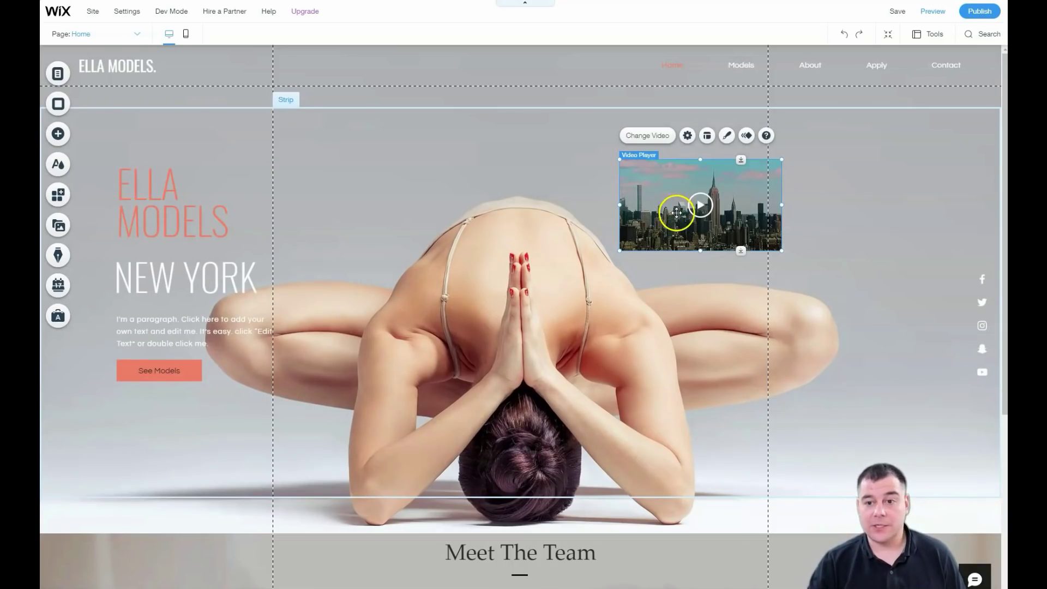
left_click_drag(667, 213, 655, 192)
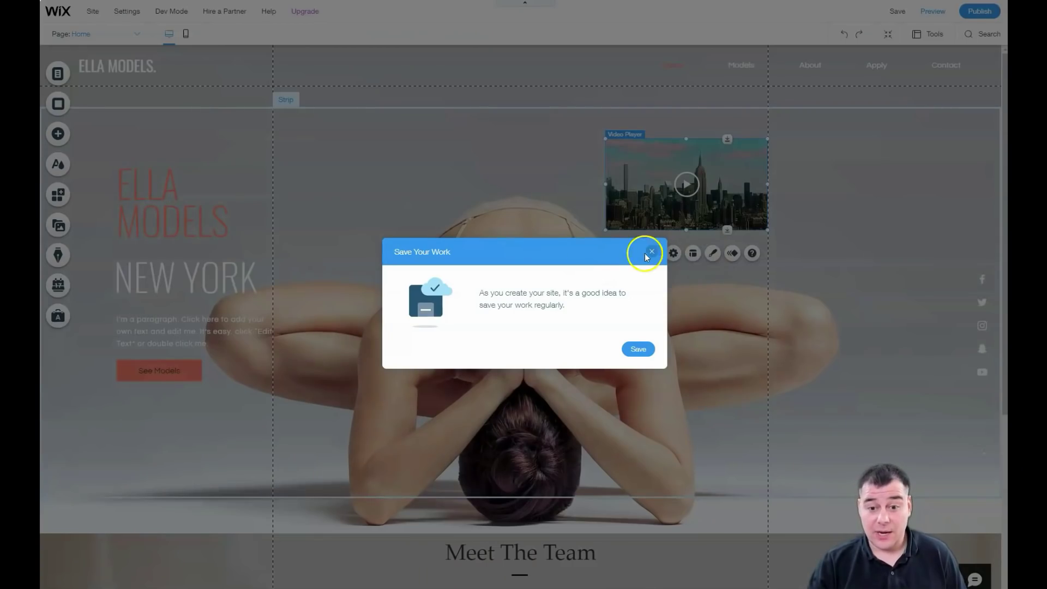
left_click(651, 252)
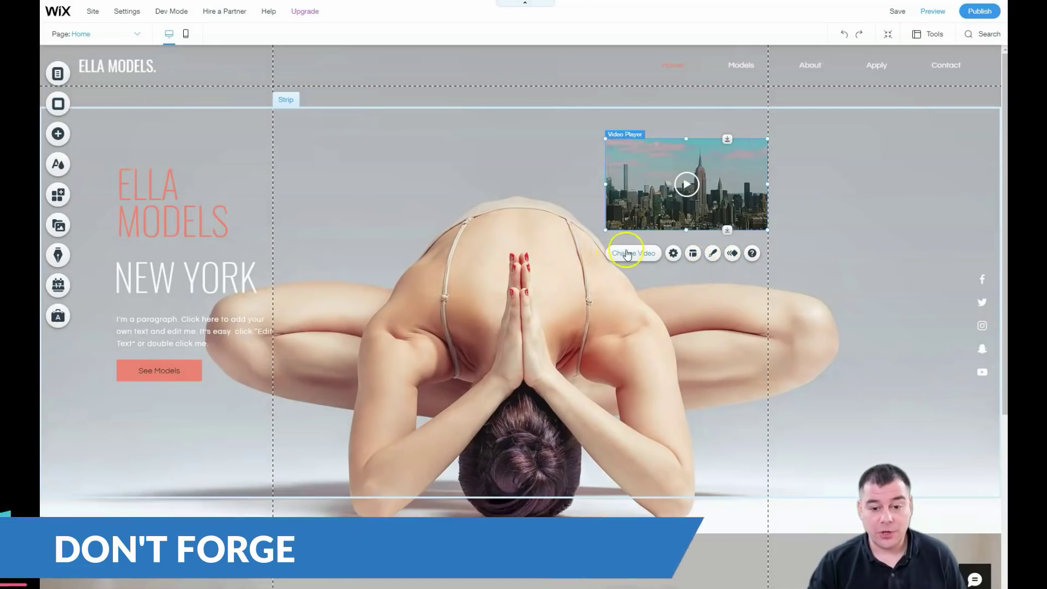
right_click(651, 190)
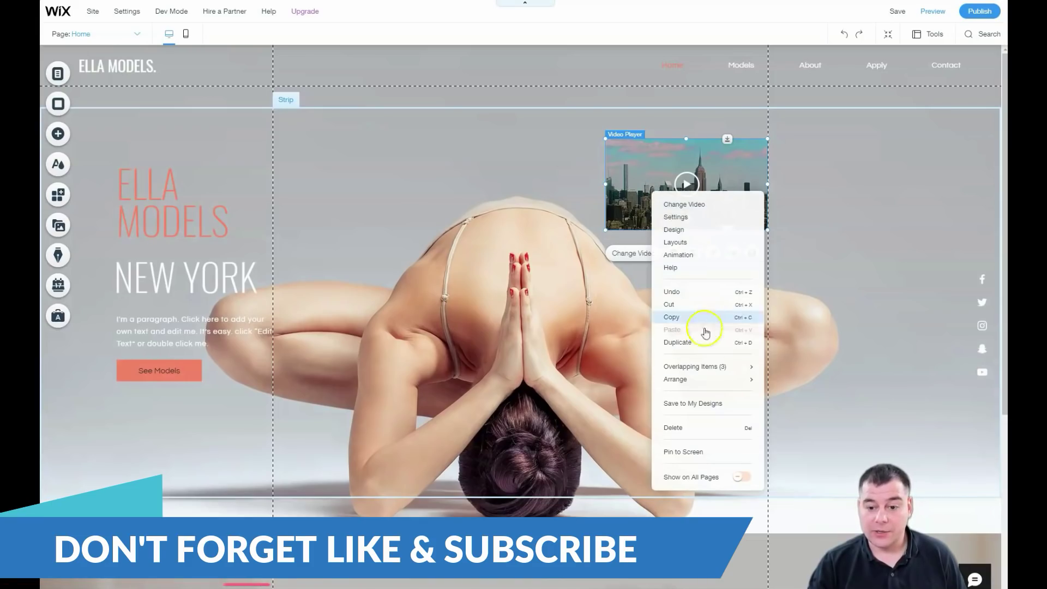
left_click(696, 431)
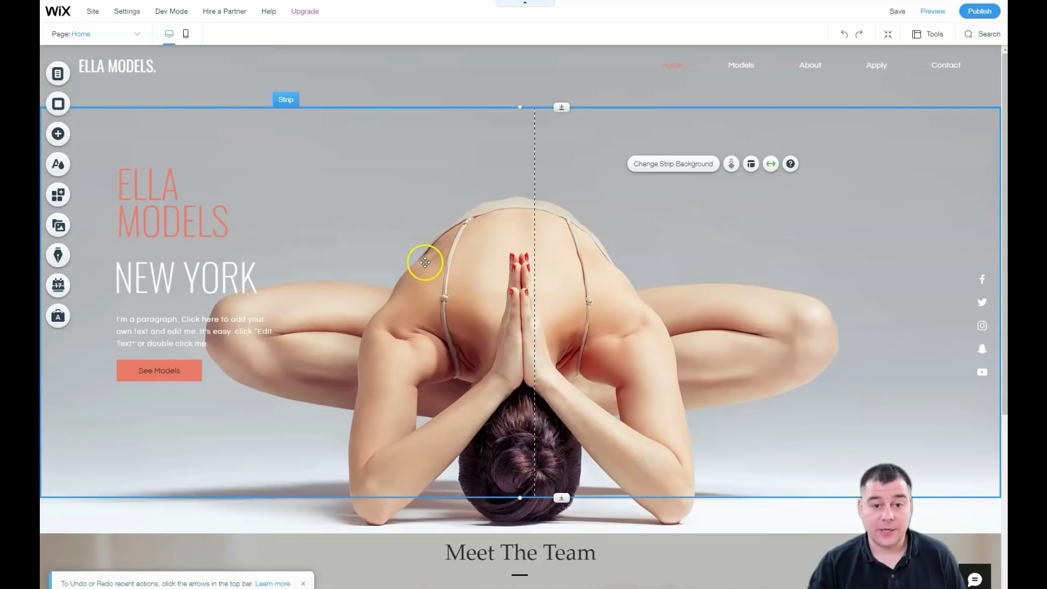
scroll(467, 275, "down", 3)
scroll(469, 277, "up", 3)
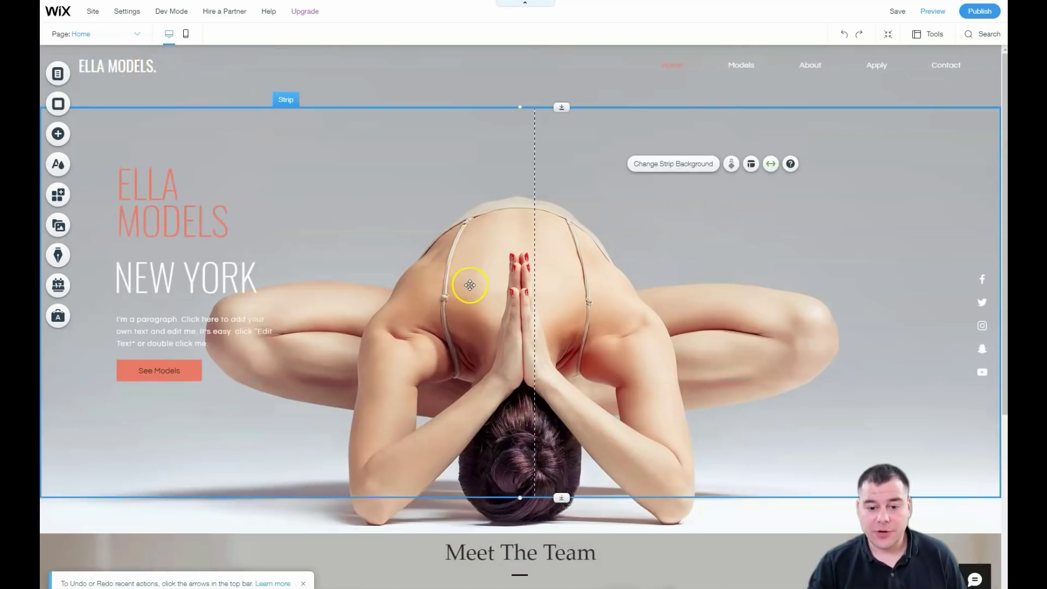
scroll(469, 284, "down", 5)
scroll(469, 284, "up", 5)
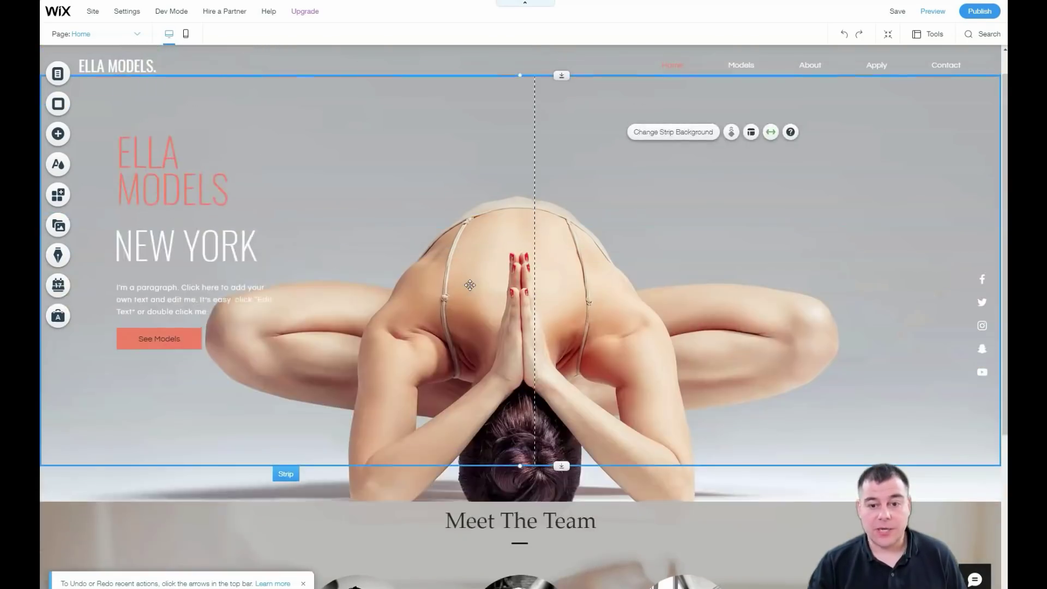
scroll(470, 284, "up", 1)
left_click(492, 167)
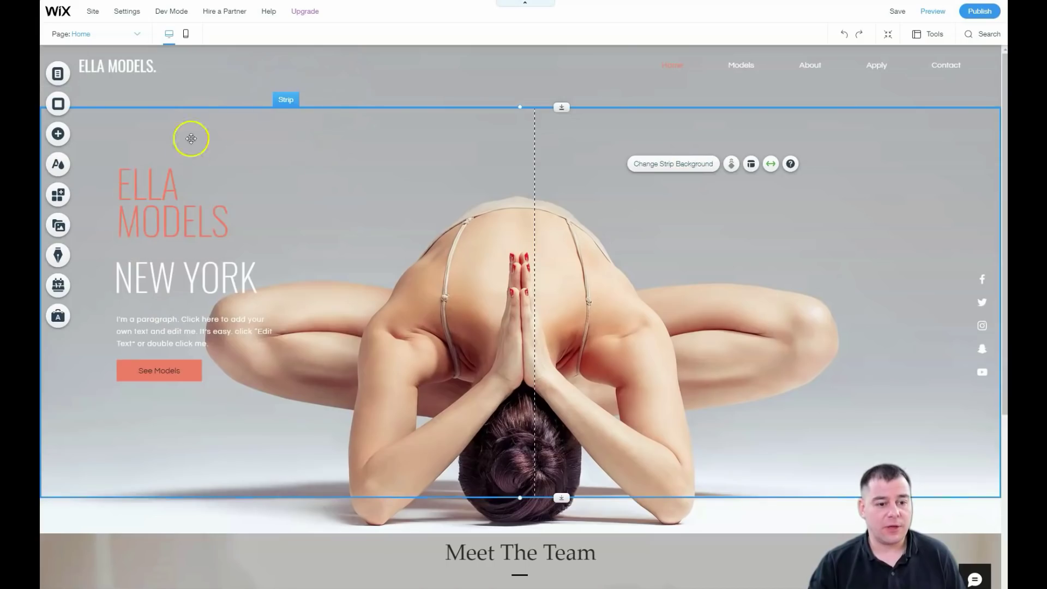
Open the Wix App Market and examine its Recommended, Trending Now, Wix Business Solutions and Team Picks apps.
left_click(58, 194)
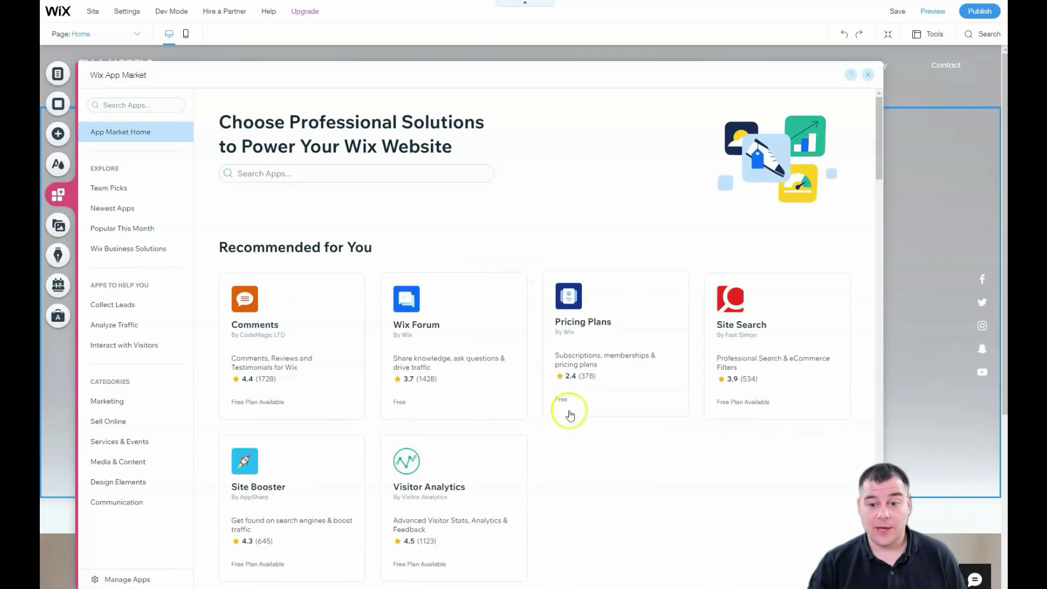
scroll(616, 443, "down", 1)
scroll(617, 444, "down", 2)
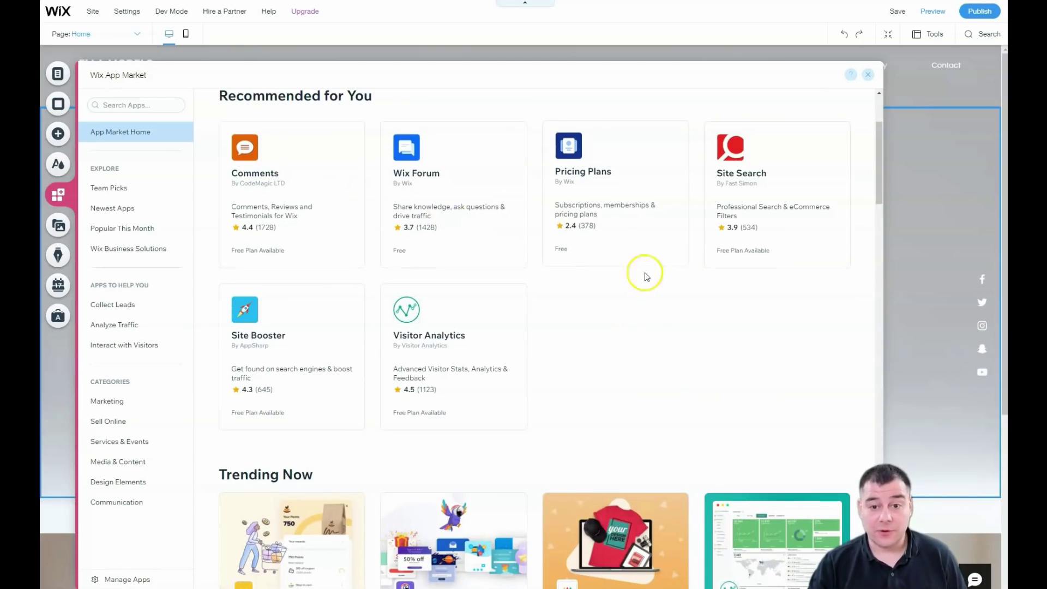
scroll(619, 300, "down", 6)
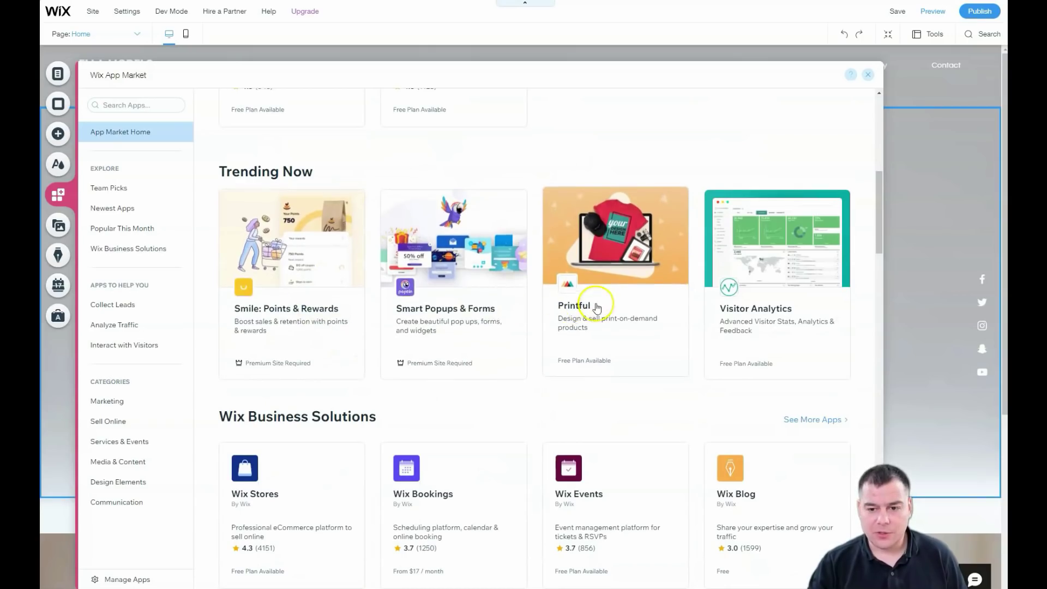
scroll(510, 232, "down", 3)
scroll(468, 189, "down", 3)
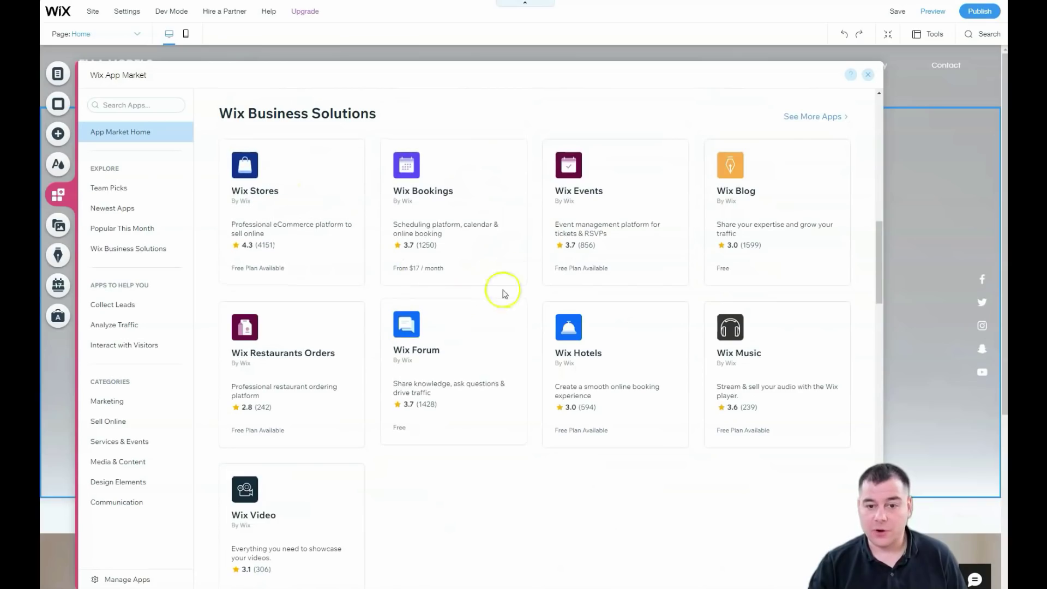
scroll(655, 251, "down", 4)
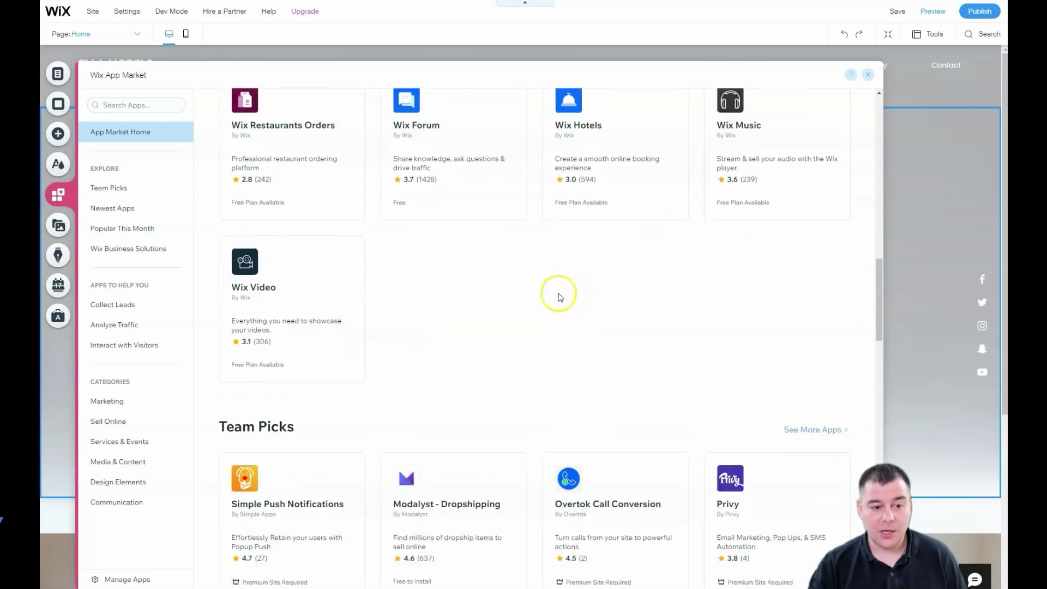
scroll(315, 180, "down", 4)
scroll(440, 218, "down", 1)
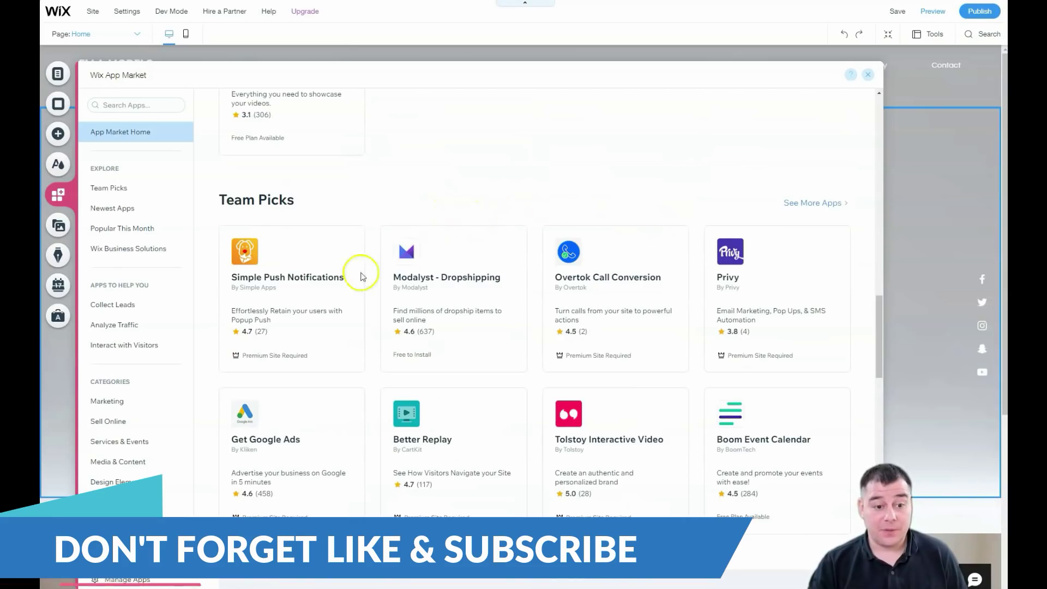
scroll(290, 291, "down", 3)
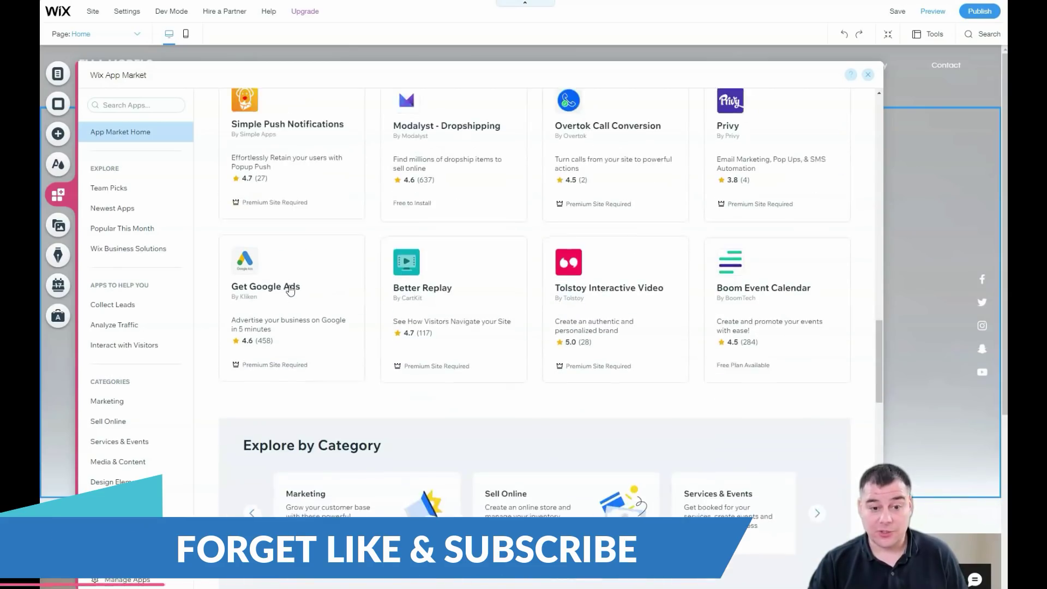
scroll(290, 290, "down", 1)
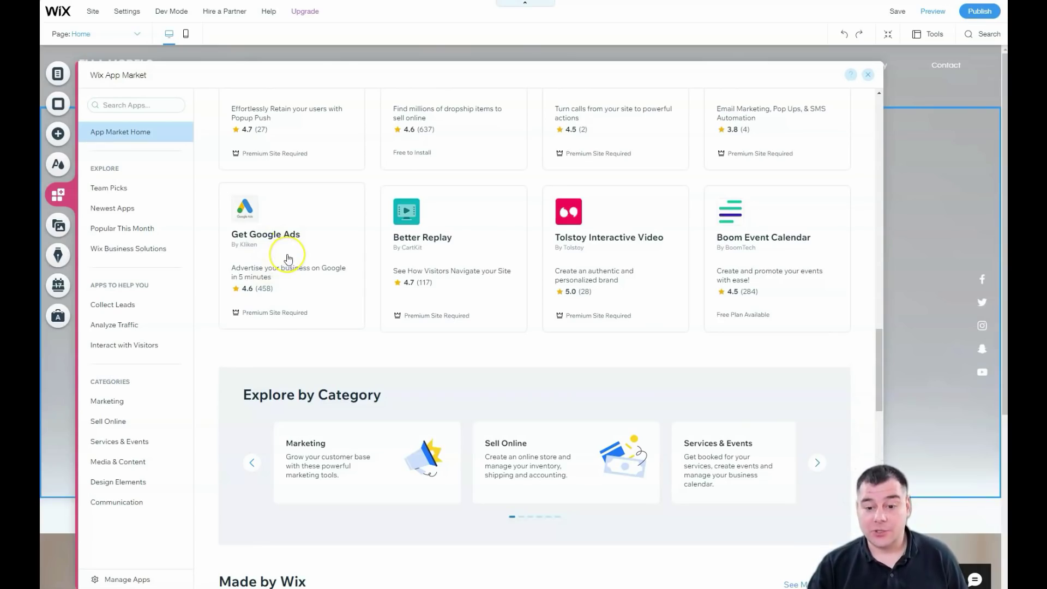
Examine the Made by Wix and Social Apps sections of the App Market and close it.
scroll(289, 257, "down", 6)
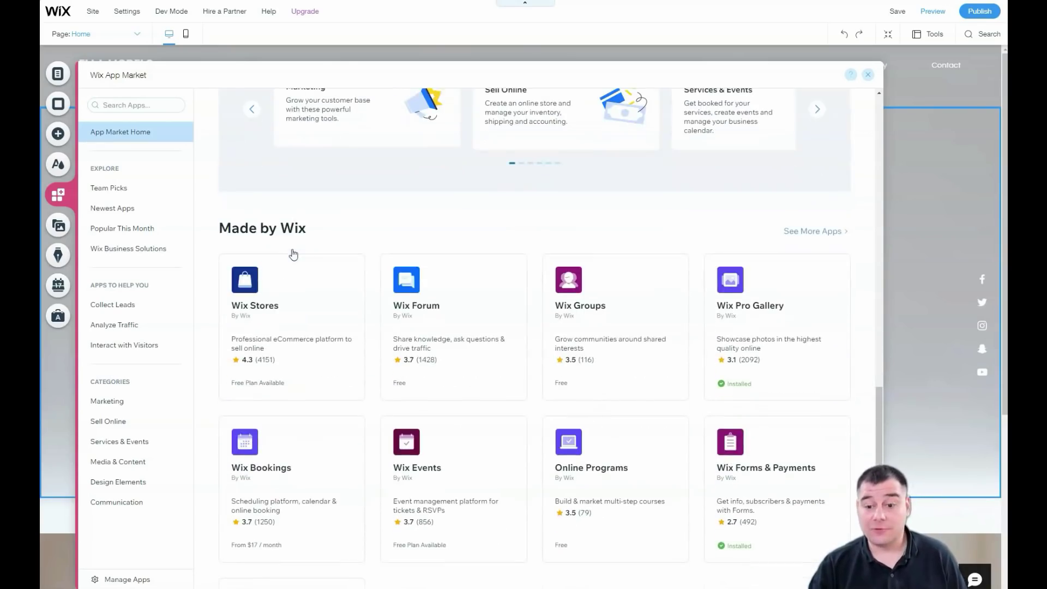
scroll(297, 256, "down", 4)
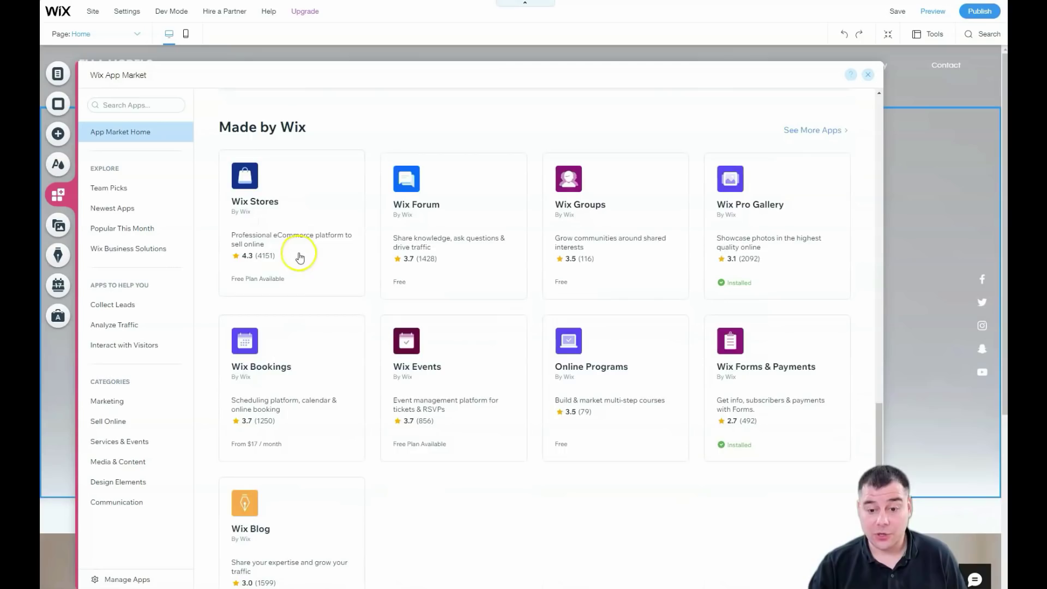
scroll(300, 258, "down", 6)
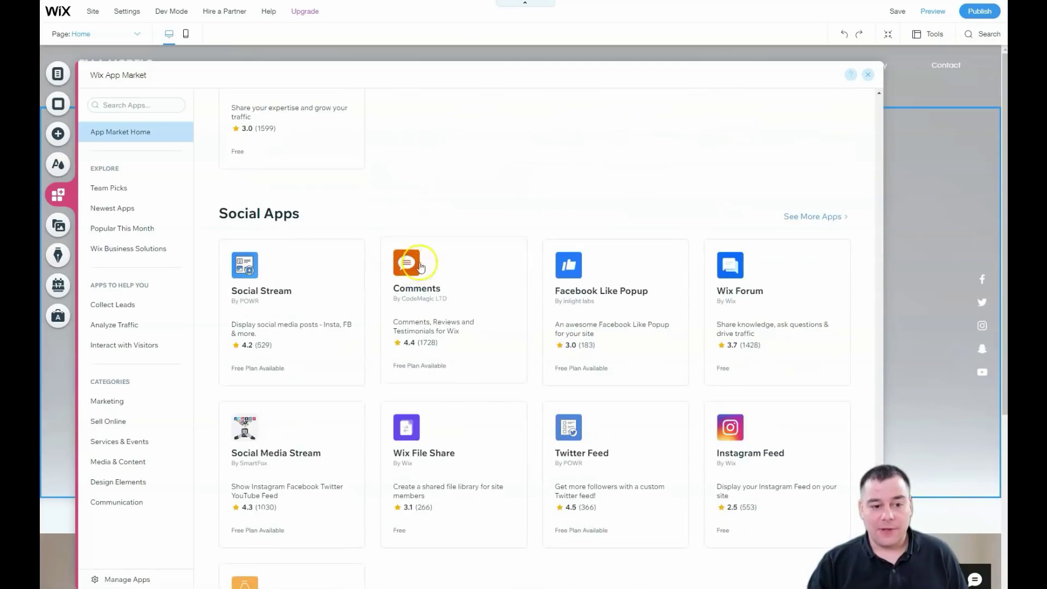
scroll(450, 212, "down", 1)
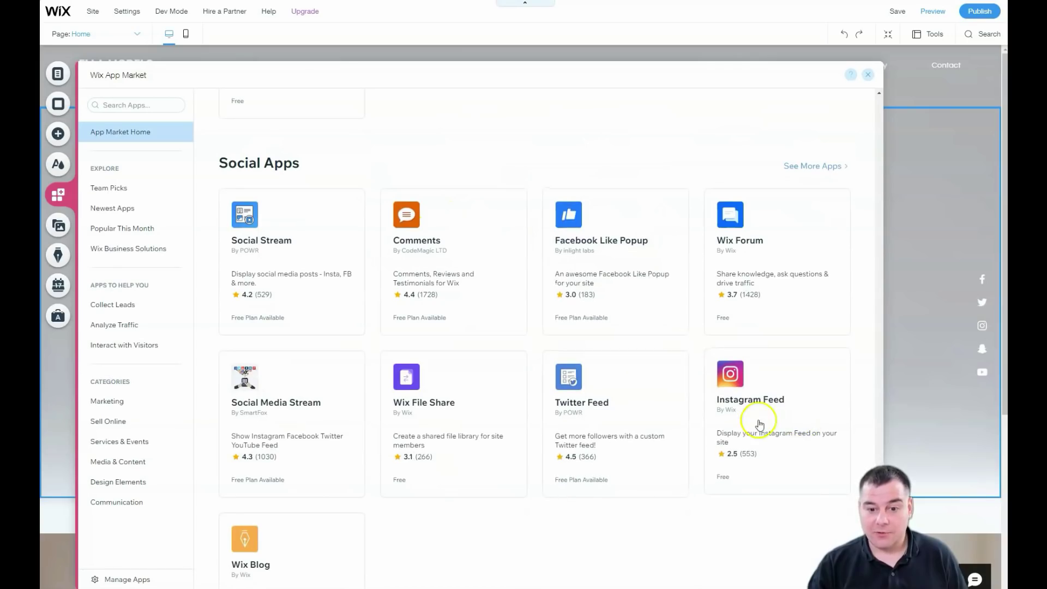
scroll(747, 402, "down", 1)
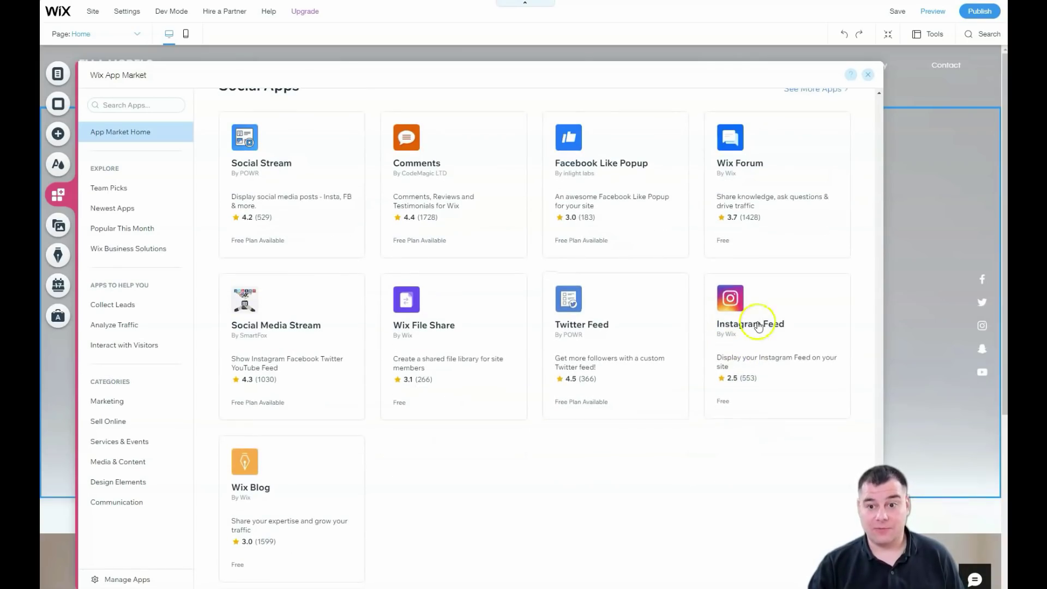
scroll(710, 339, "up", 10)
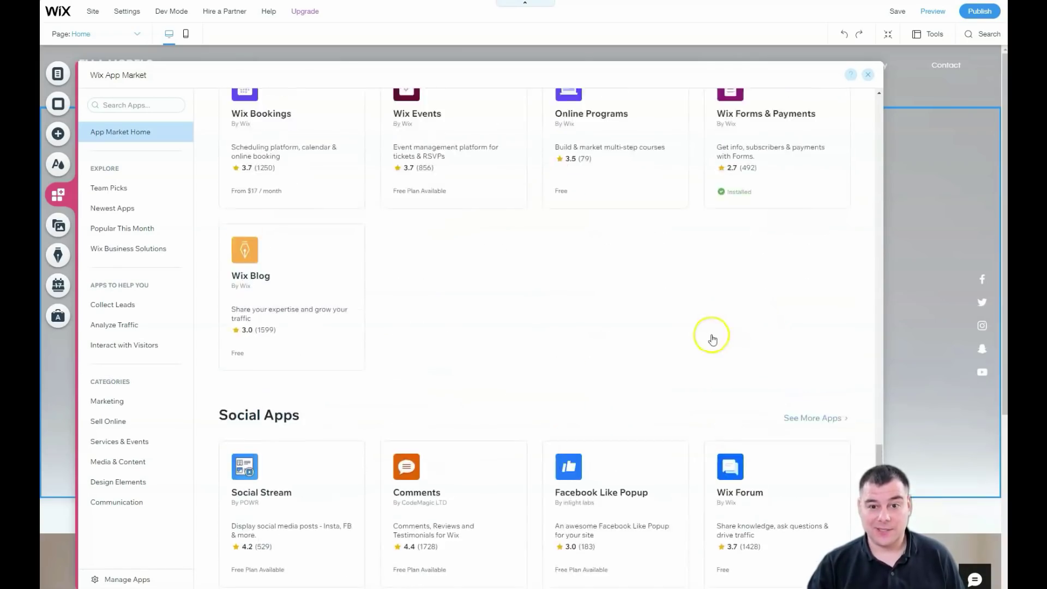
scroll(586, 329, "up", 15)
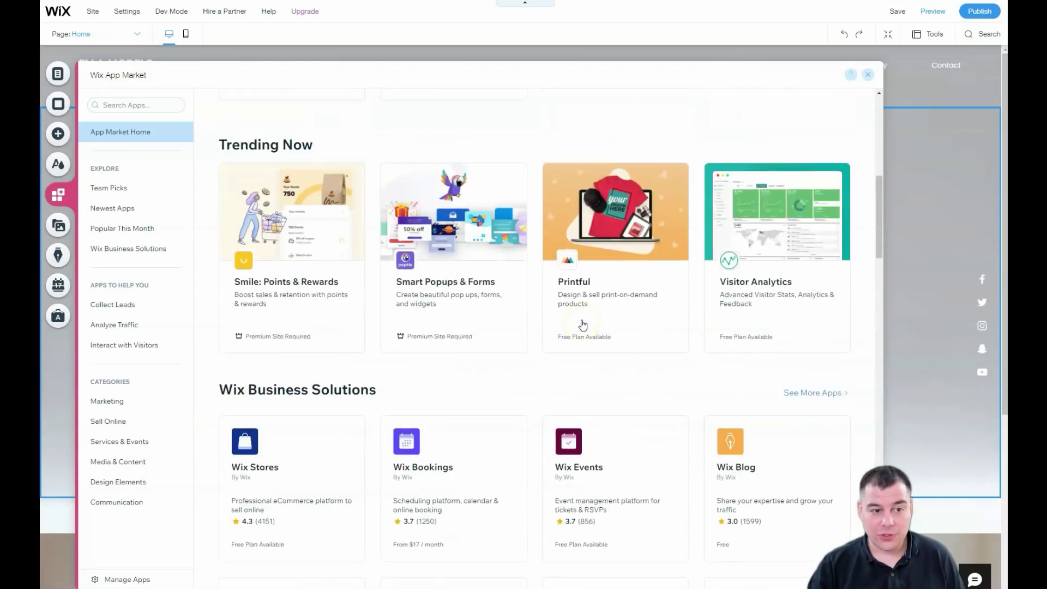
left_click(552, 276)
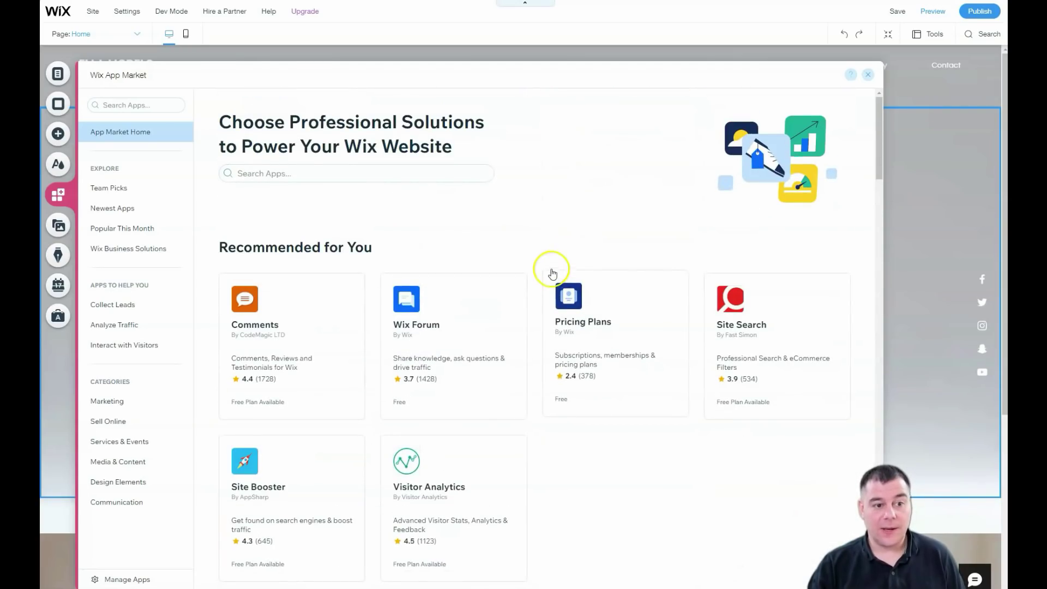
left_click(868, 75)
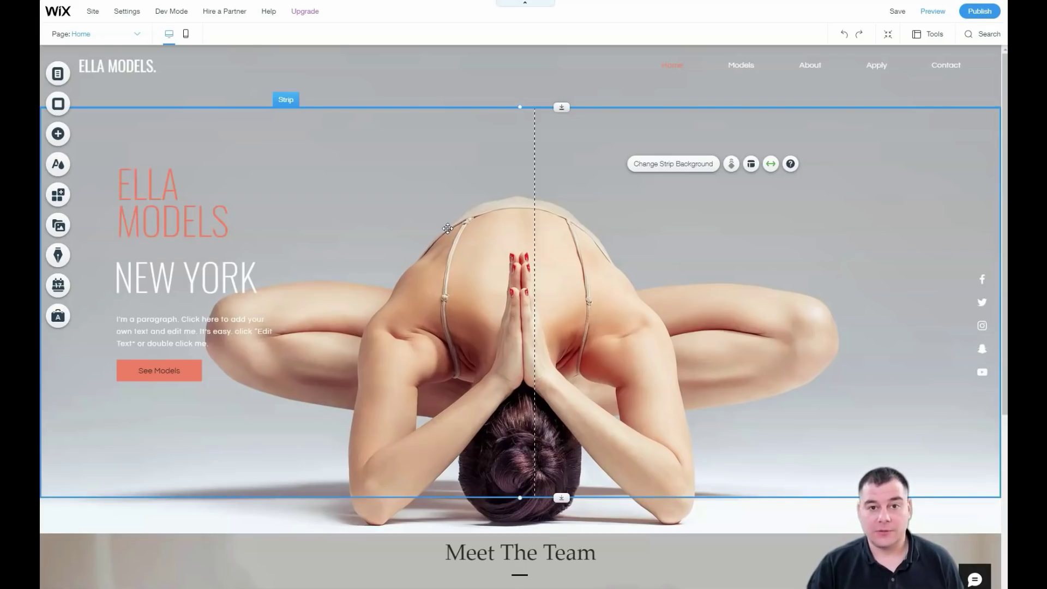
Examine the addable site elements, including boxes, interactive Contact, Subscribe and Welcome lightboxes, and buttons, without adding any.
left_click(58, 135)
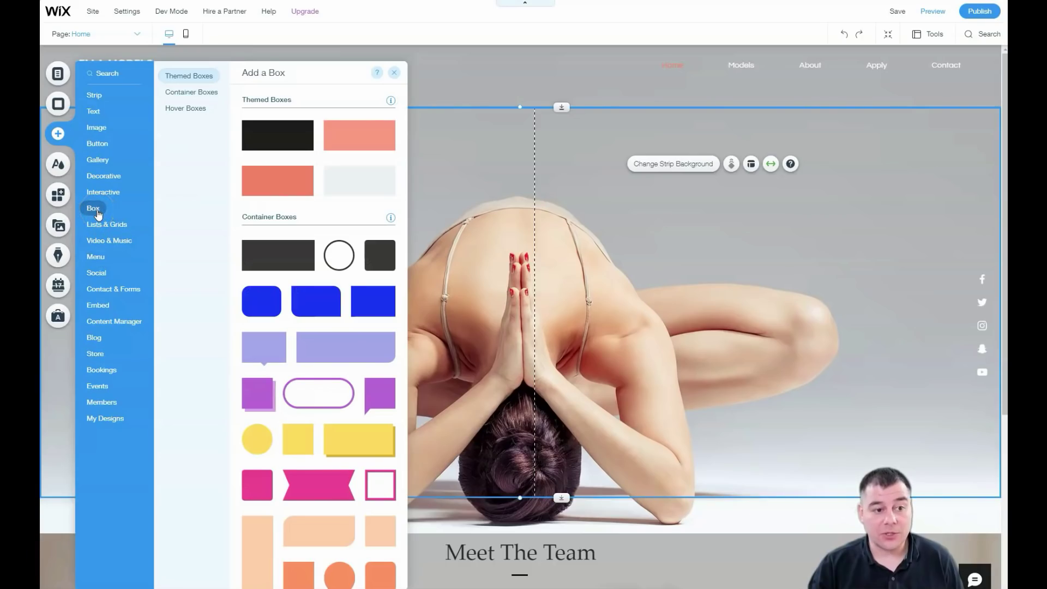
left_click(100, 200)
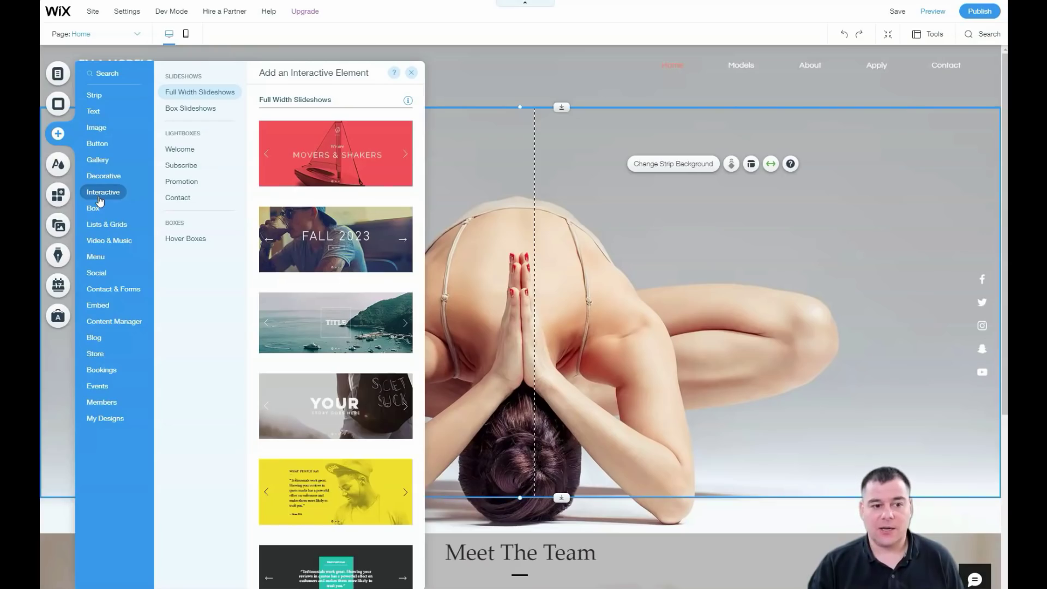
left_click(179, 199)
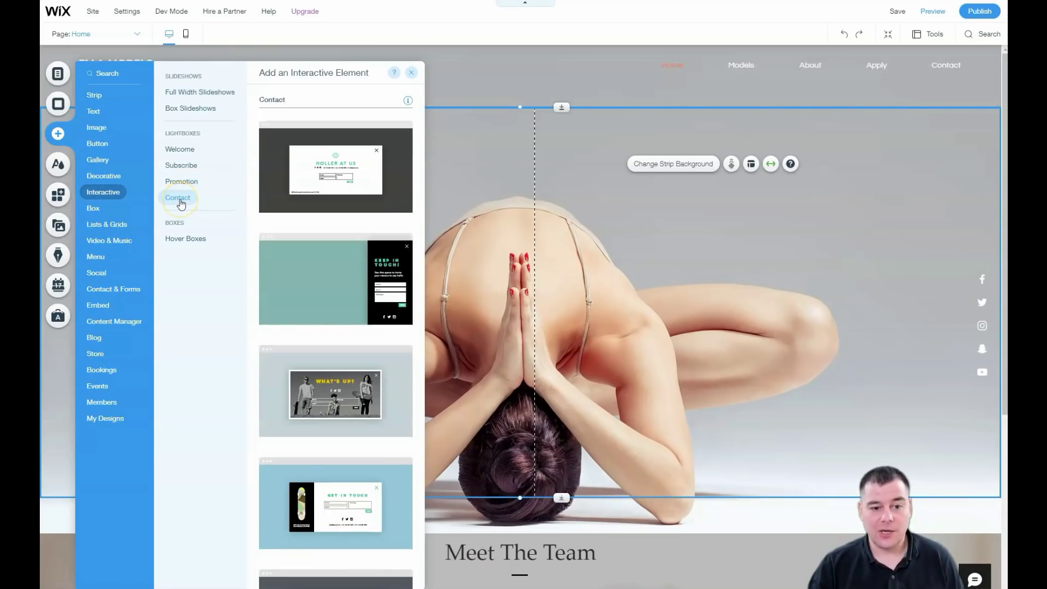
left_click(181, 166)
left_click(178, 150)
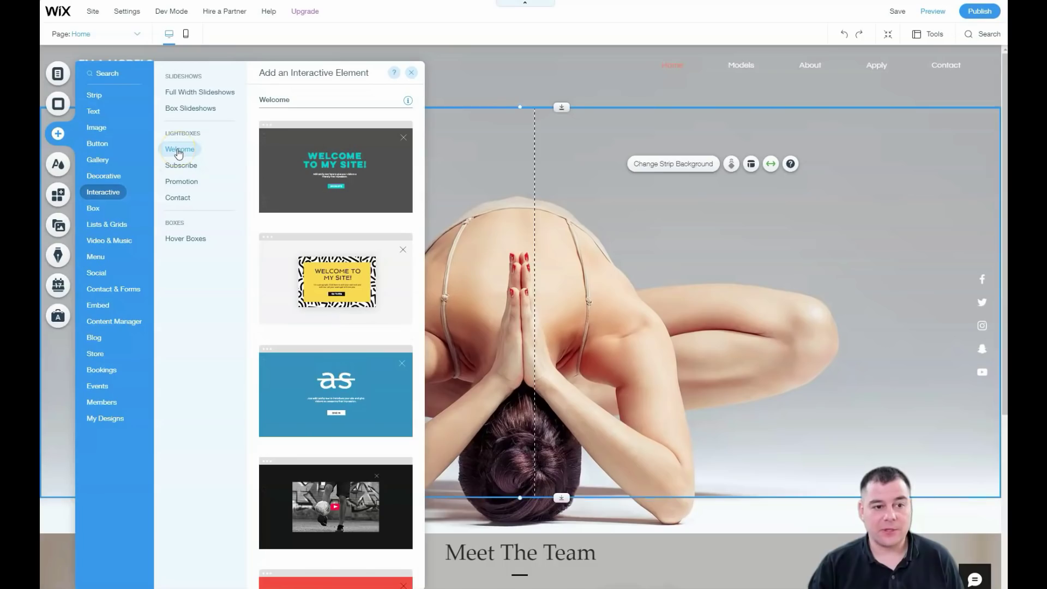
left_click(97, 128)
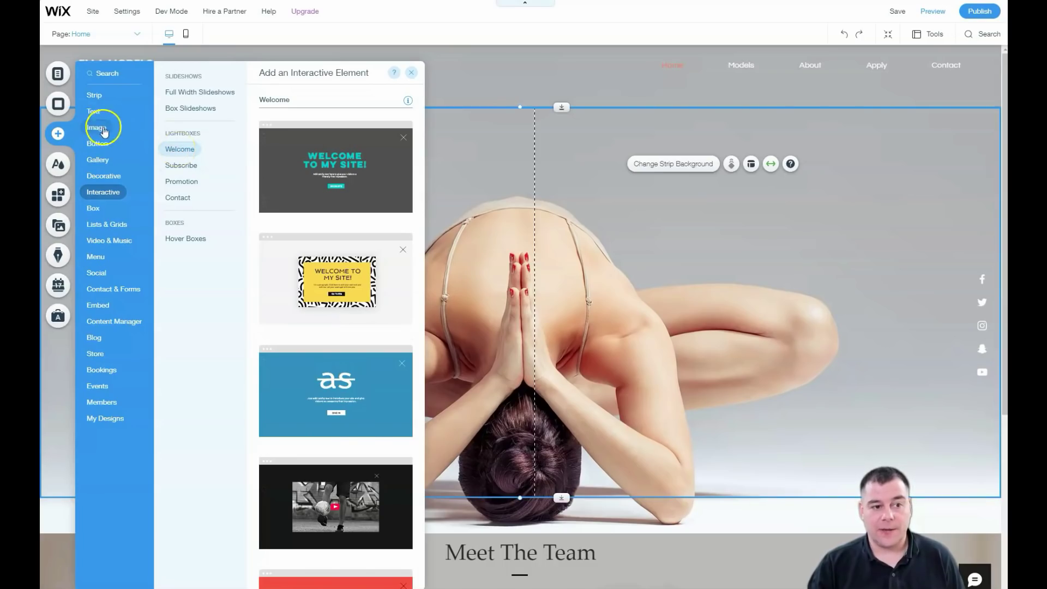
left_click(96, 146)
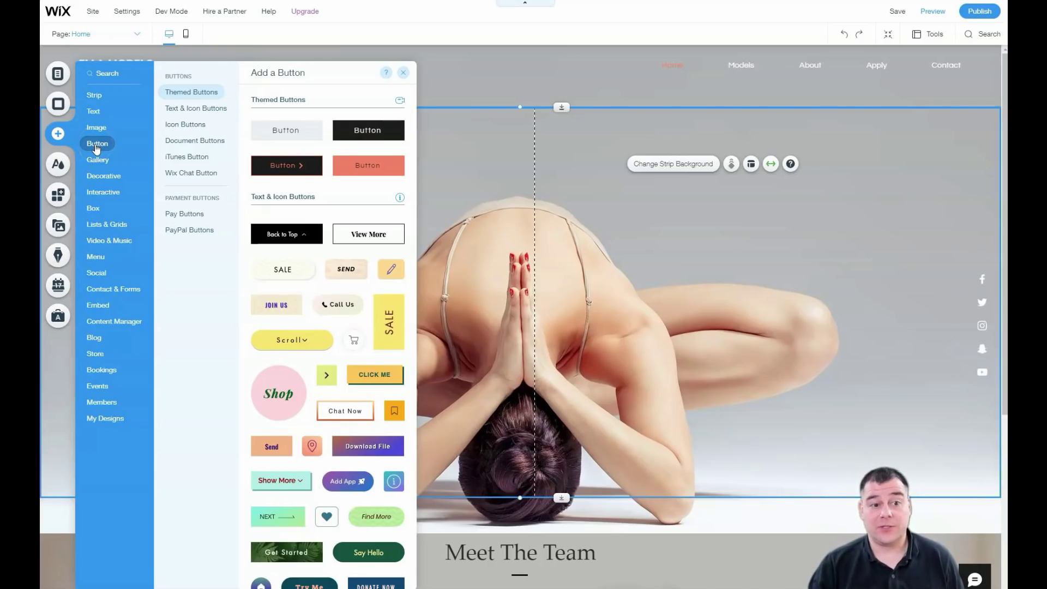
left_click(403, 73)
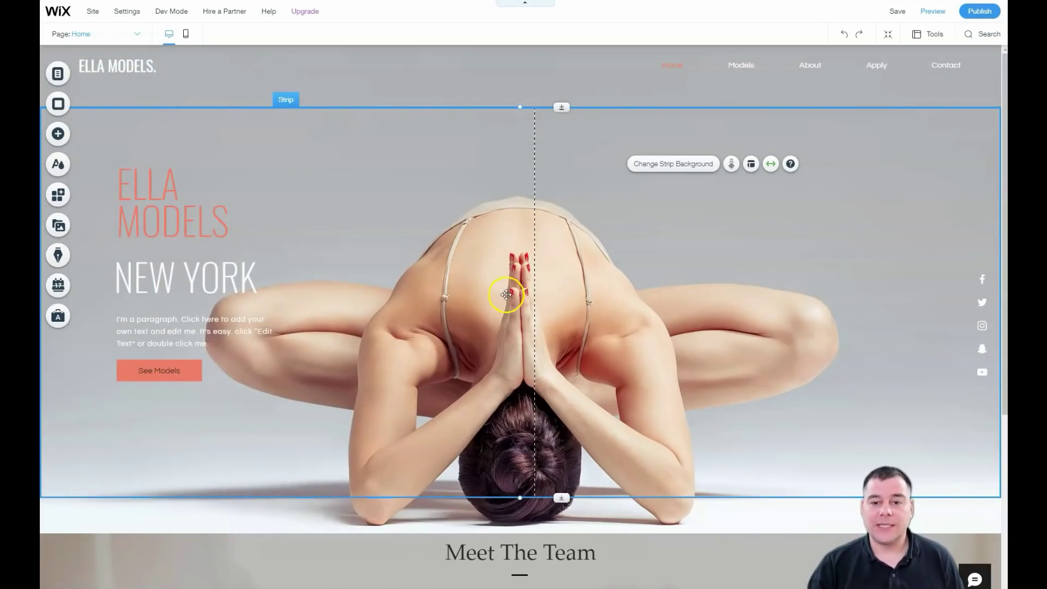
left_click(478, 282)
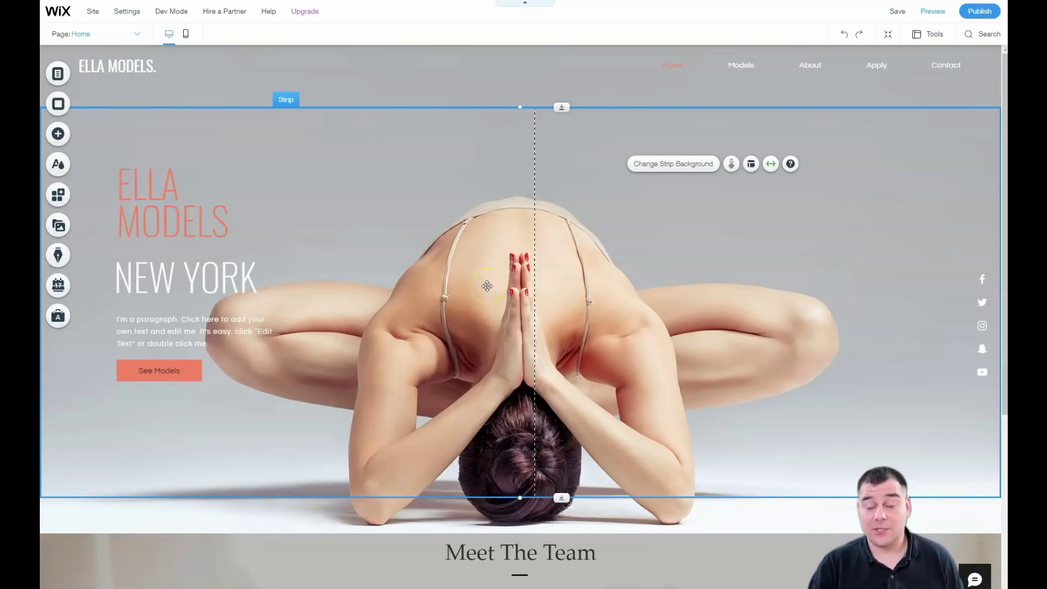
scroll(509, 281, "down", 2)
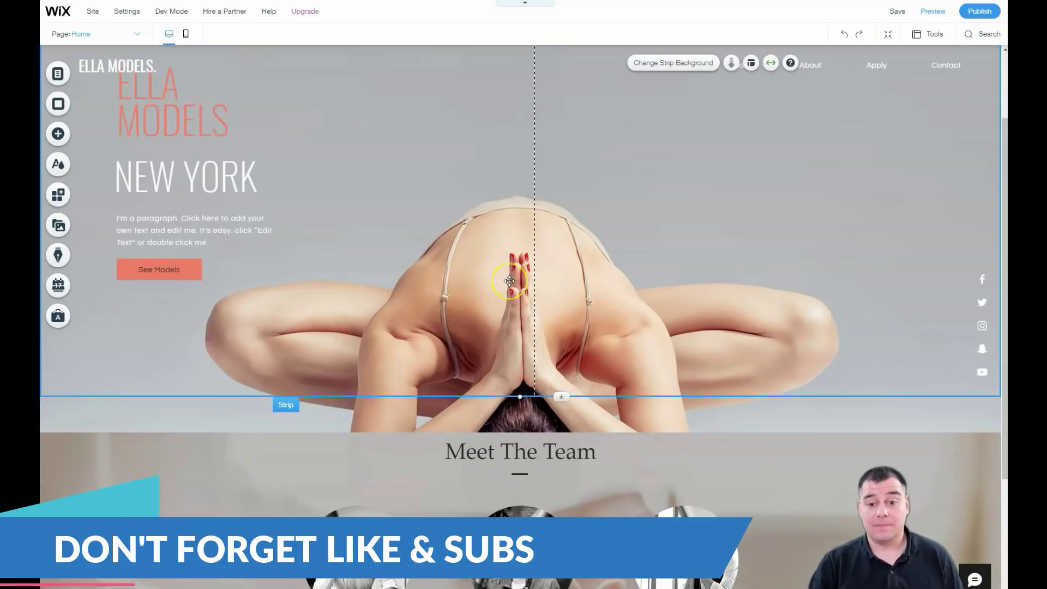
scroll(509, 281, "down", 4)
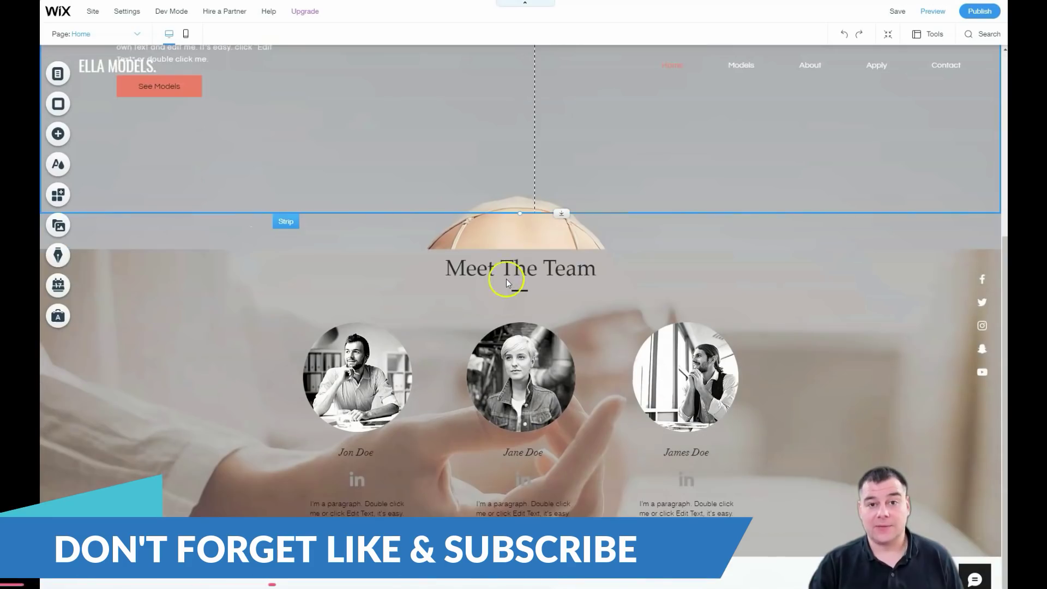
scroll(506, 281, "up", 6)
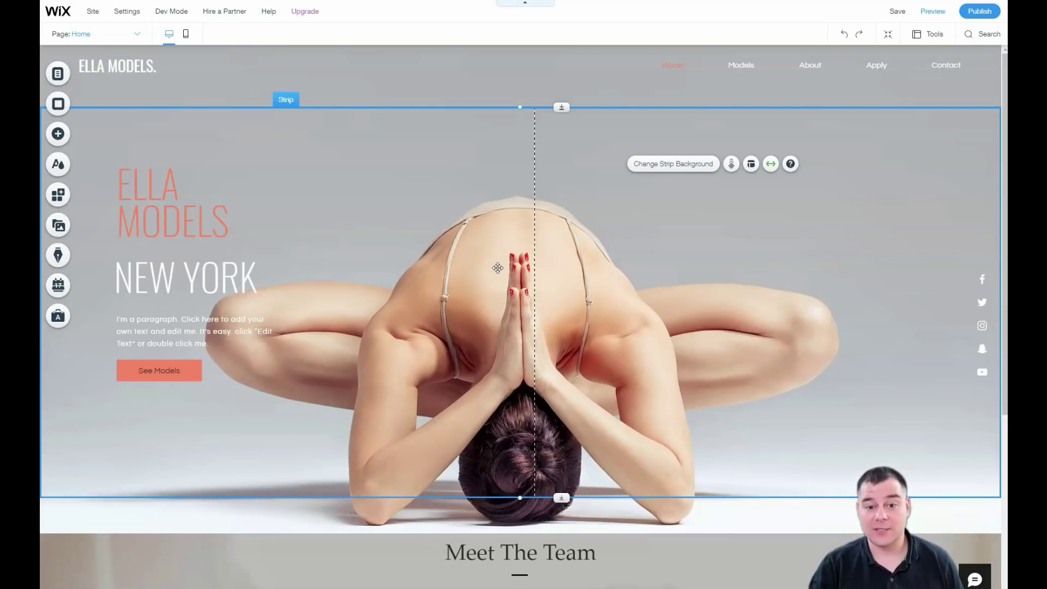
left_click(492, 253)
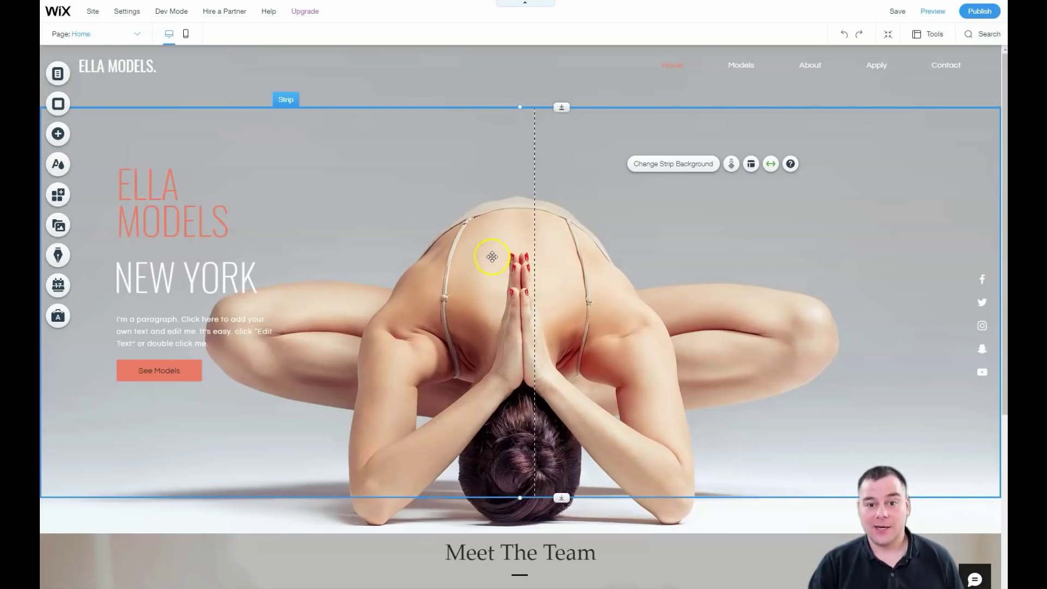